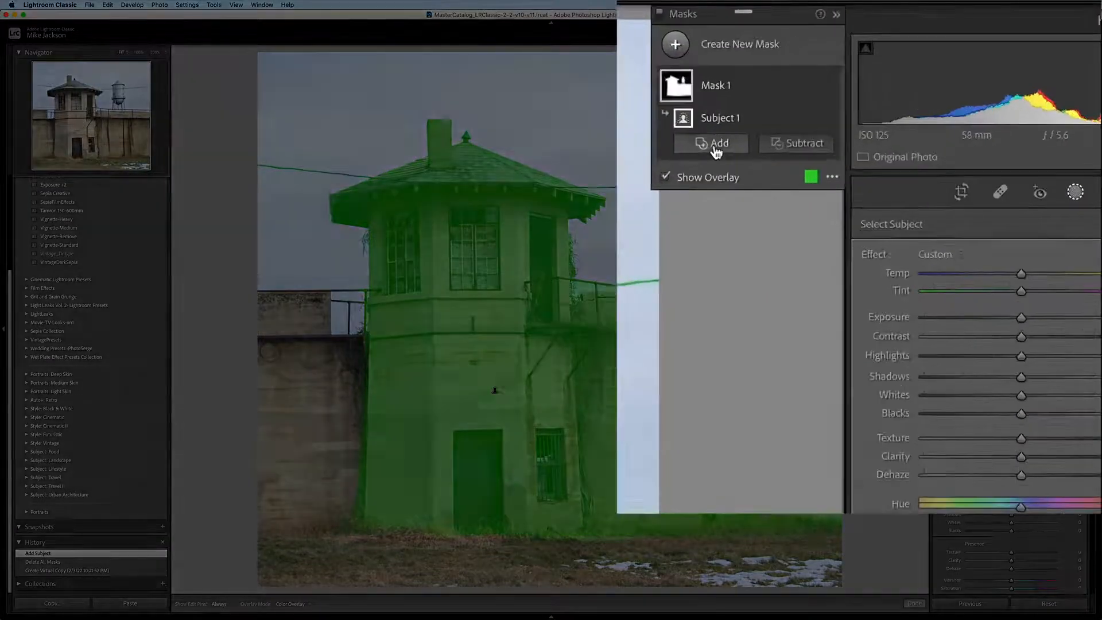
Try to add a Color Range sampled from the left wall to the subject mask, with Refine at 47.
click(716, 148)
click(727, 338)
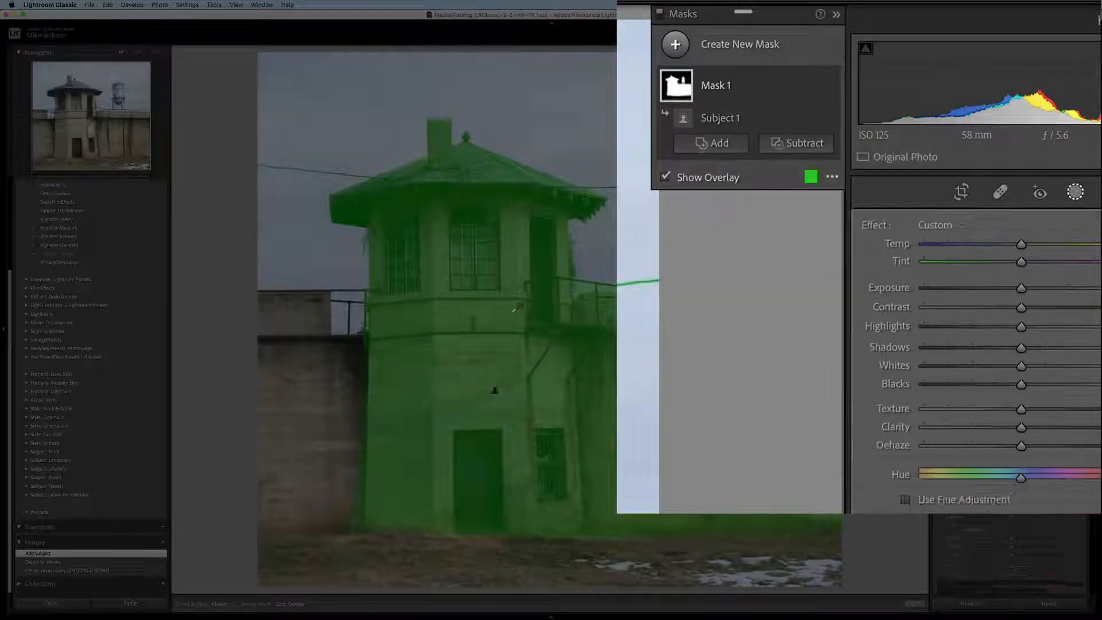
drag(273, 319, 329, 500)
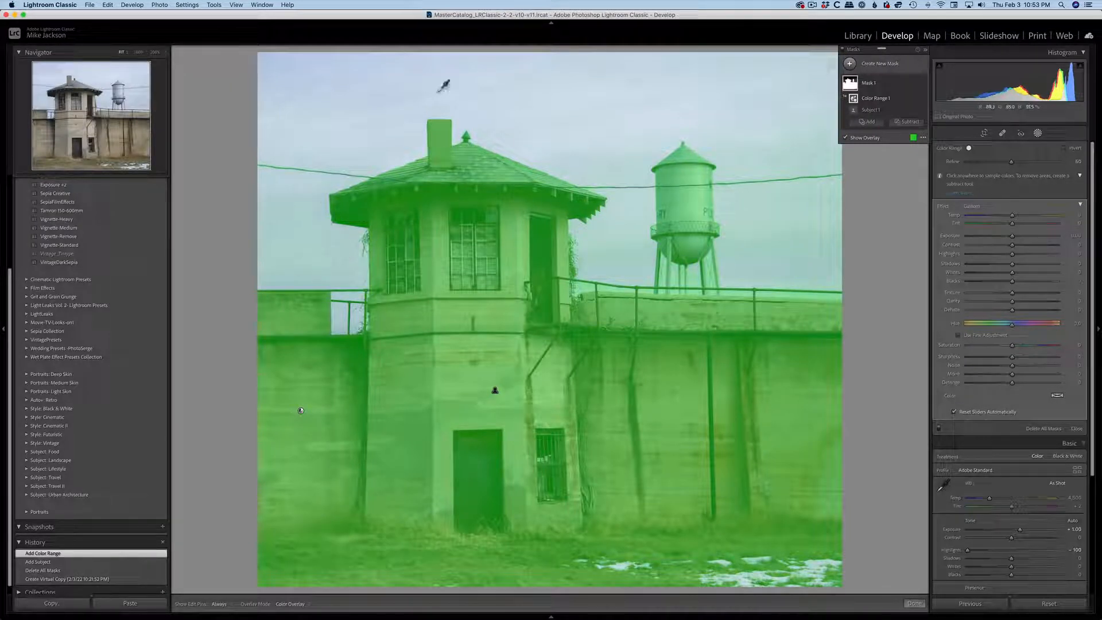
mouse_move(1012, 161)
mouse_down()
mouse_move(965, 162)
mouse_move(1013, 170)
mouse_up()
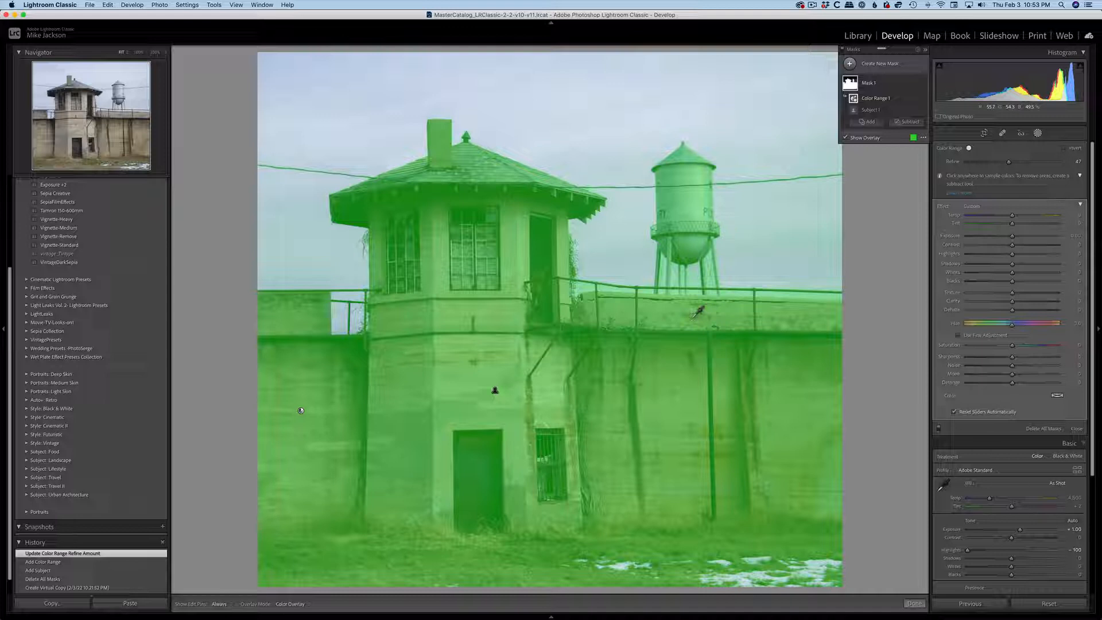
Undo the recent Color Range and subject masking edits.
key(super+z)
key(super+z)
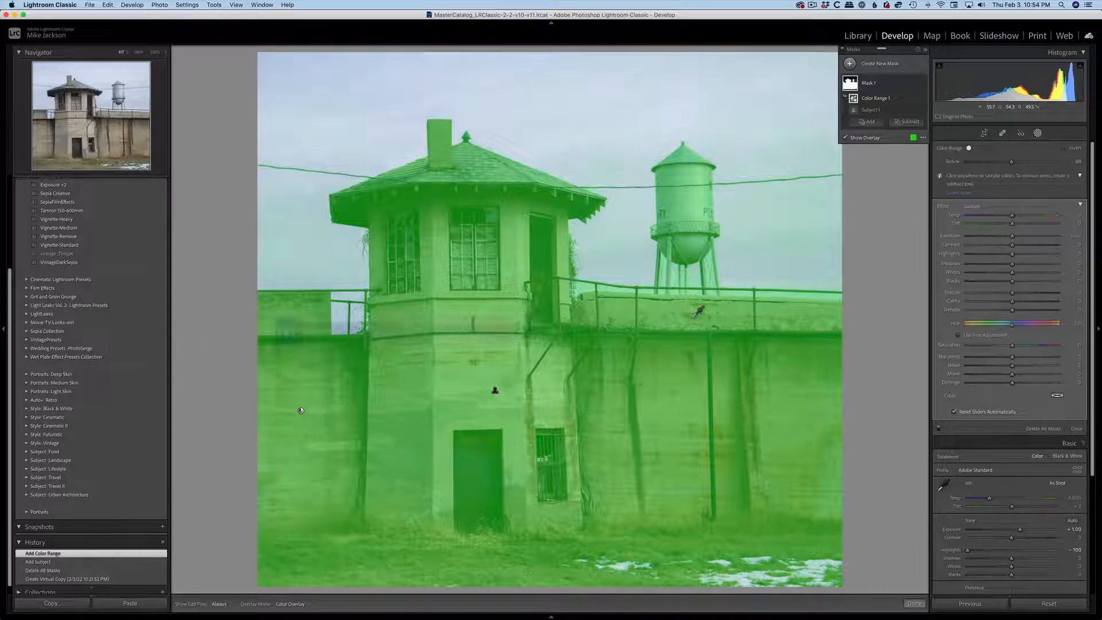
key(super+z)
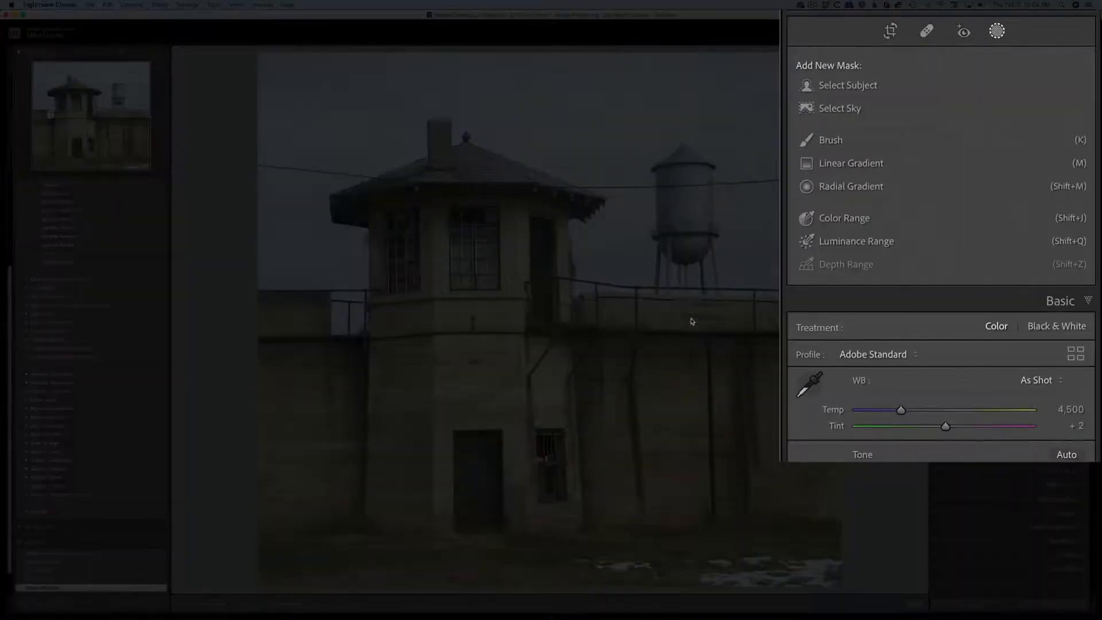
Create a Color Range mask sampled across the concrete walls and set its Refine amount to 20.
click(846, 218)
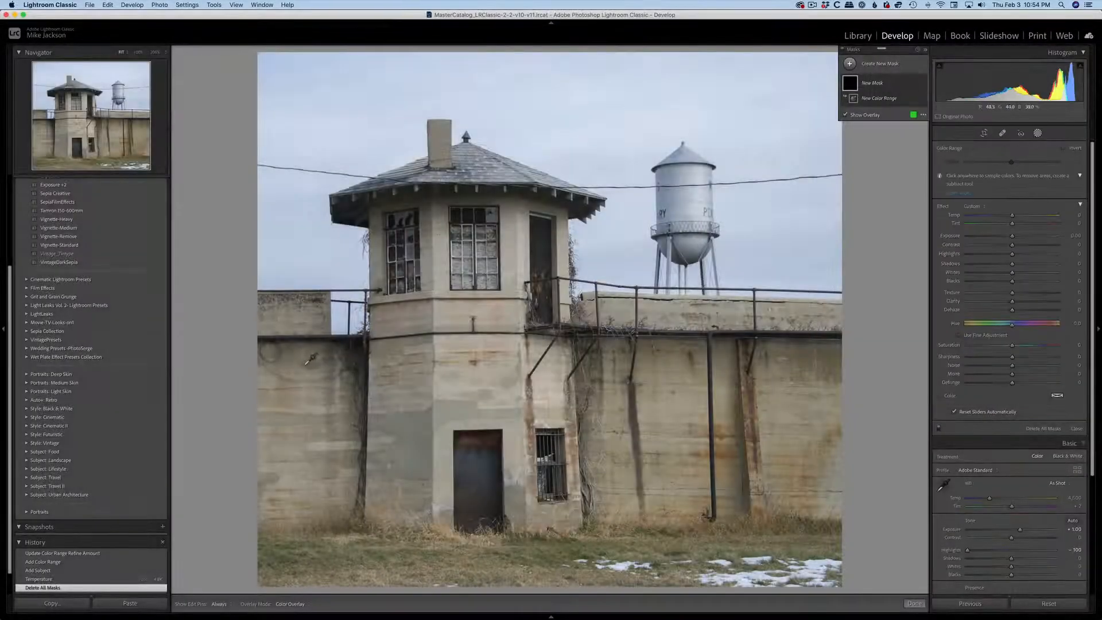
drag(303, 364, 836, 408)
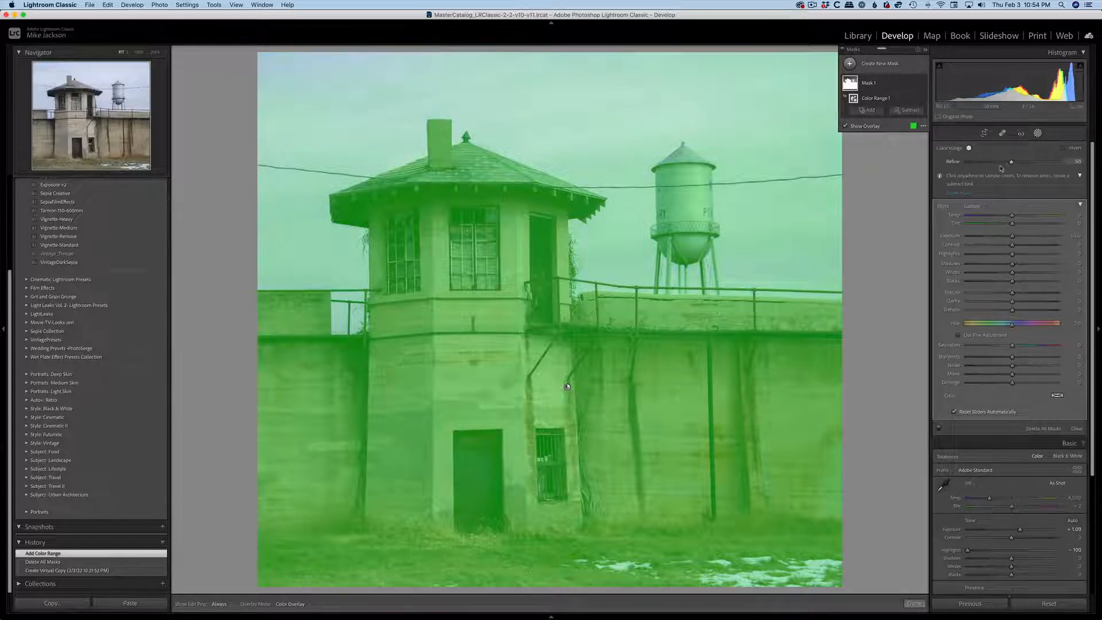
drag(1010, 164, 985, 166)
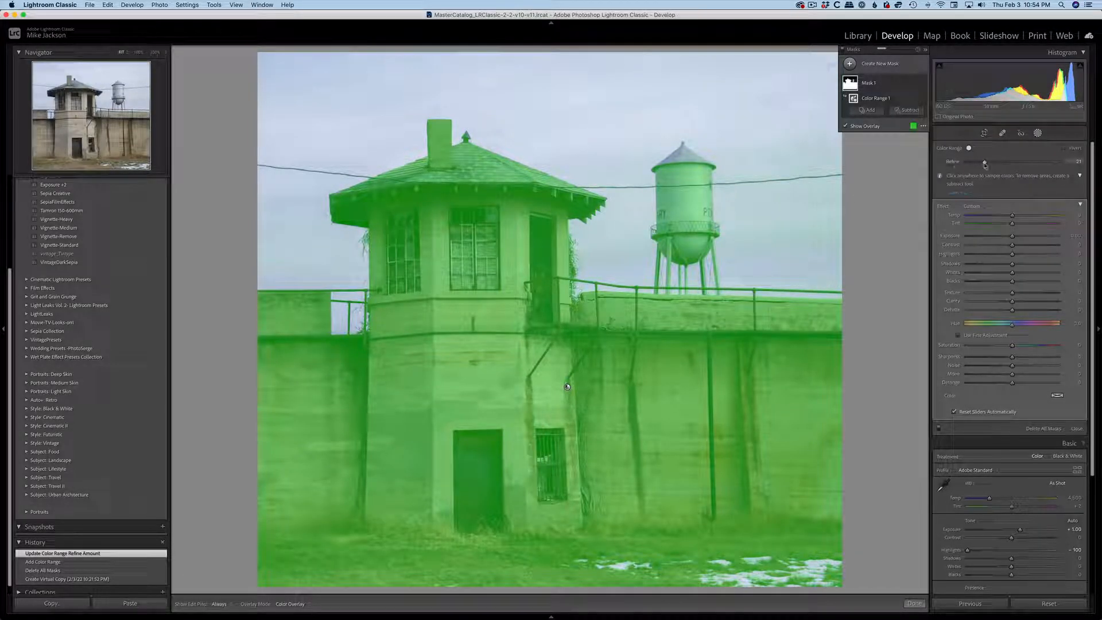
drag(984, 164, 983, 165)
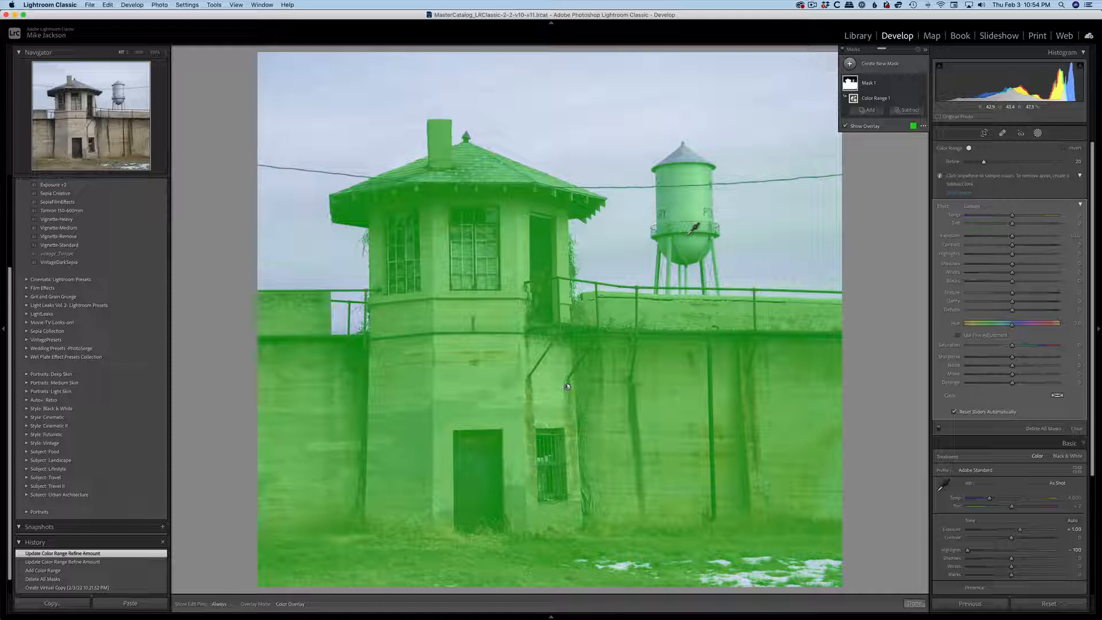
Rename the Color Range mask as walls.
double_click(869, 85)
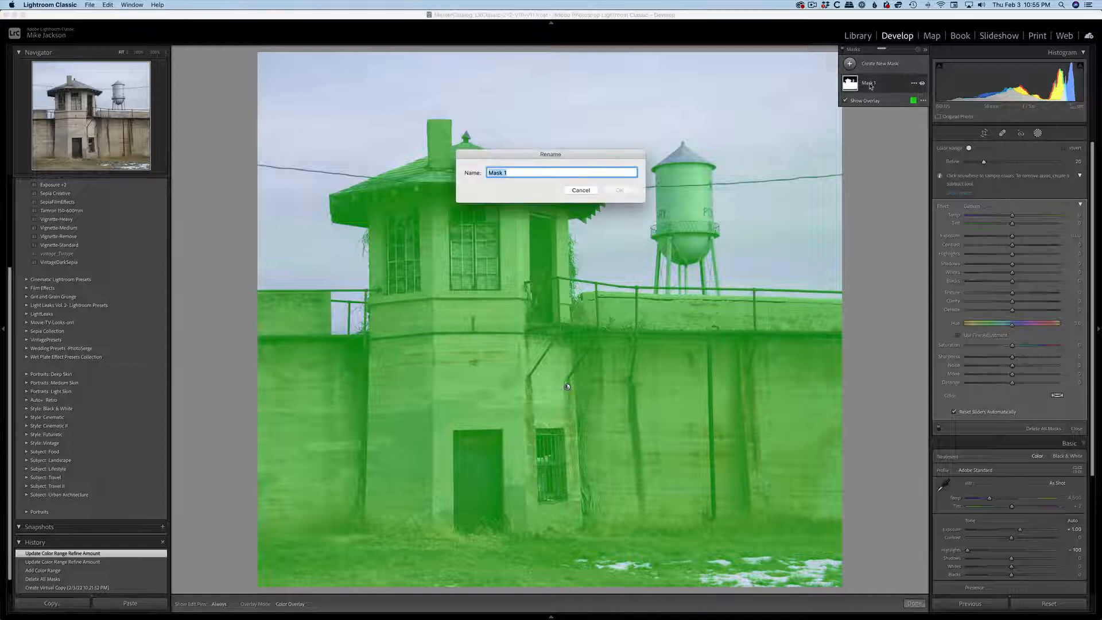
text(walls)
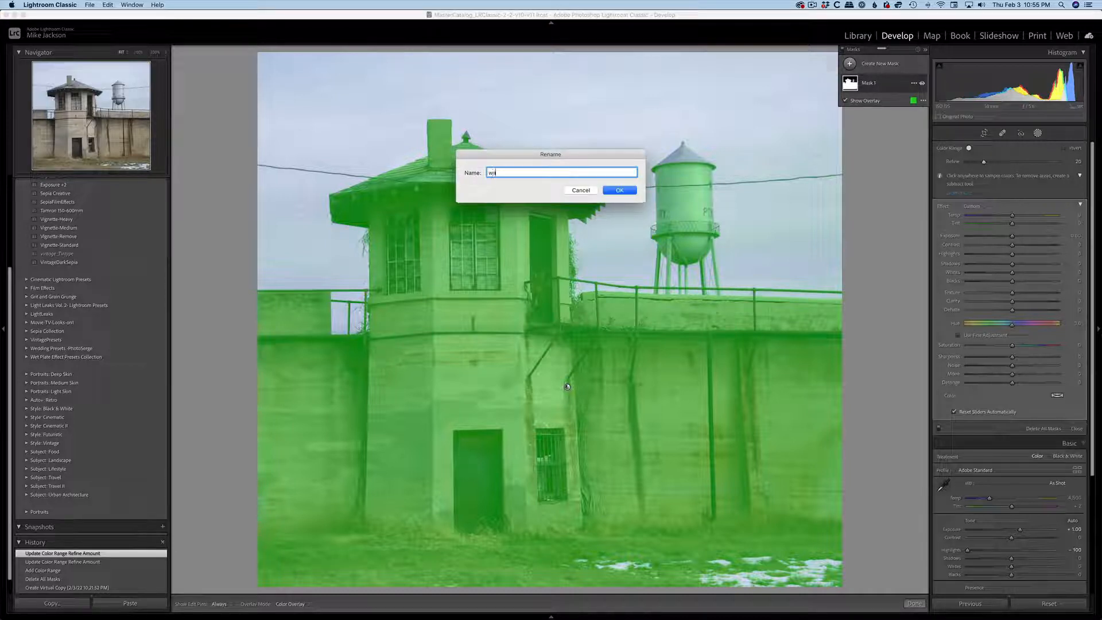
click(630, 189)
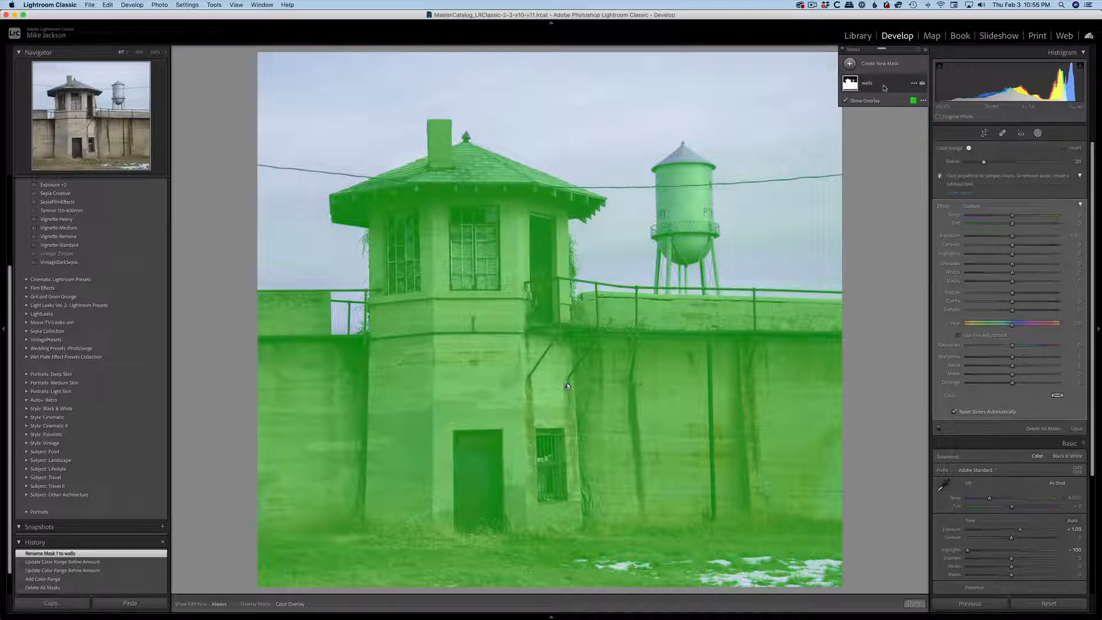
Duplicate the walls mask and rename the copy as sky.
mouse_move(885, 89)
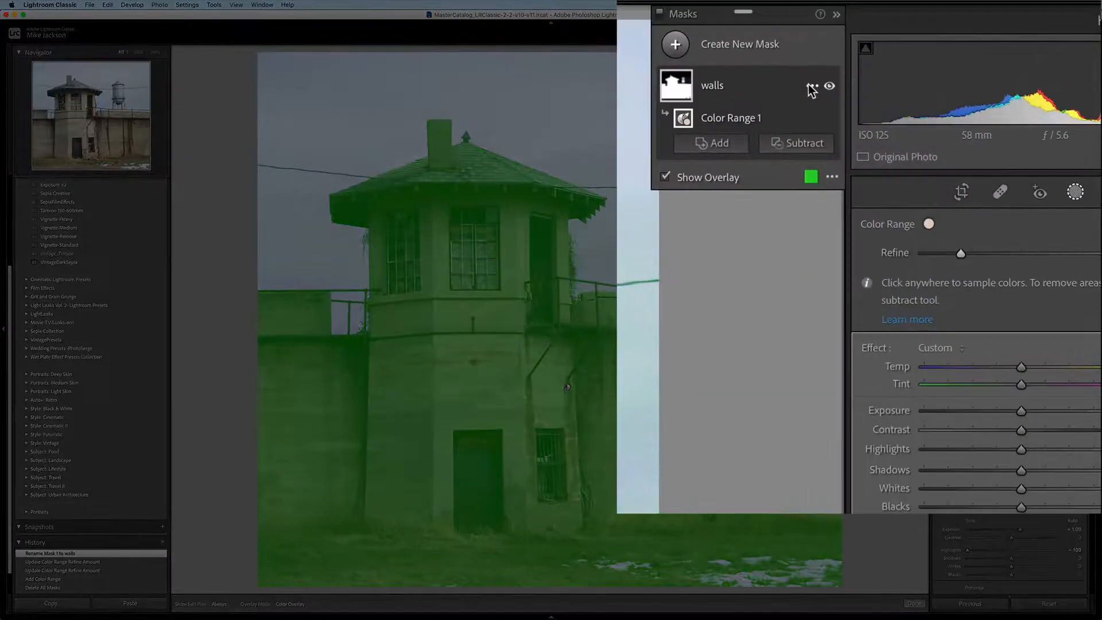
click(912, 85)
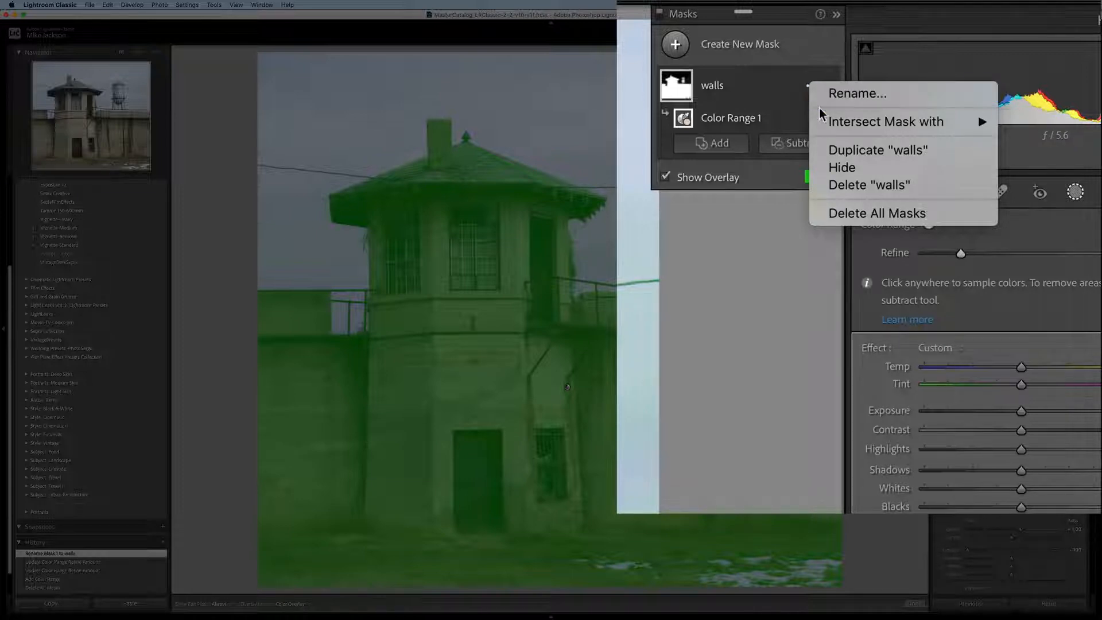
click(836, 151)
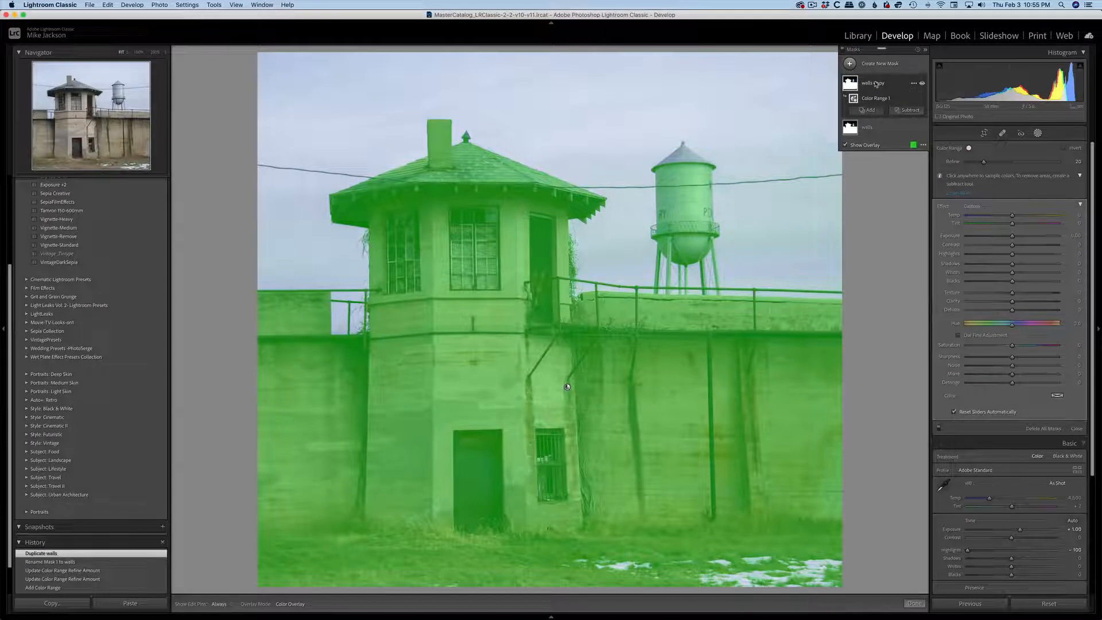
double_click(877, 84)
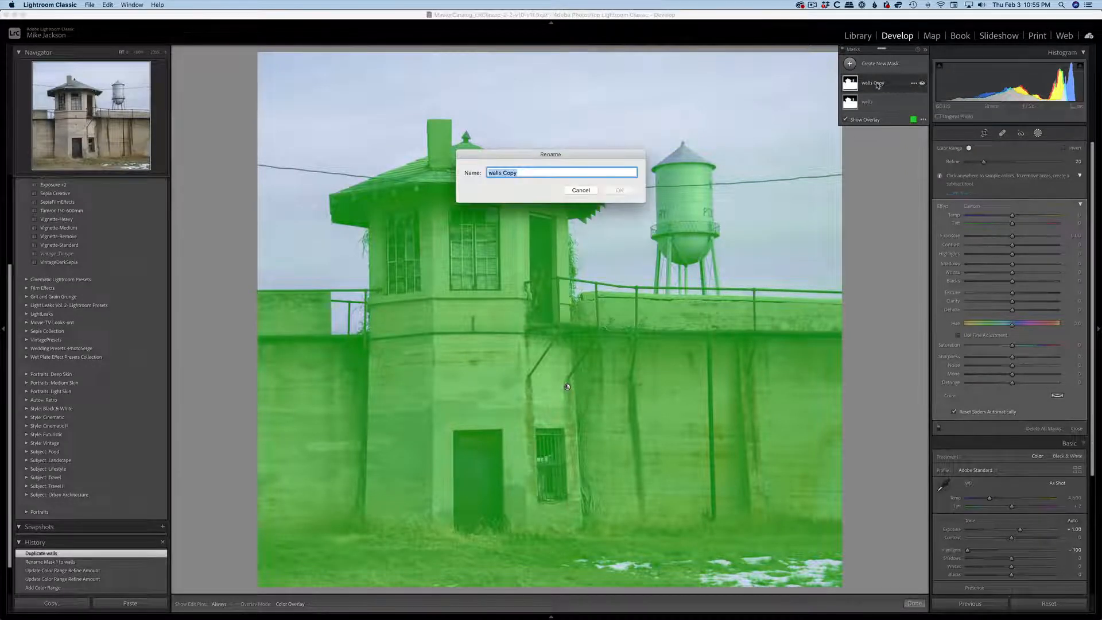
text(sky)
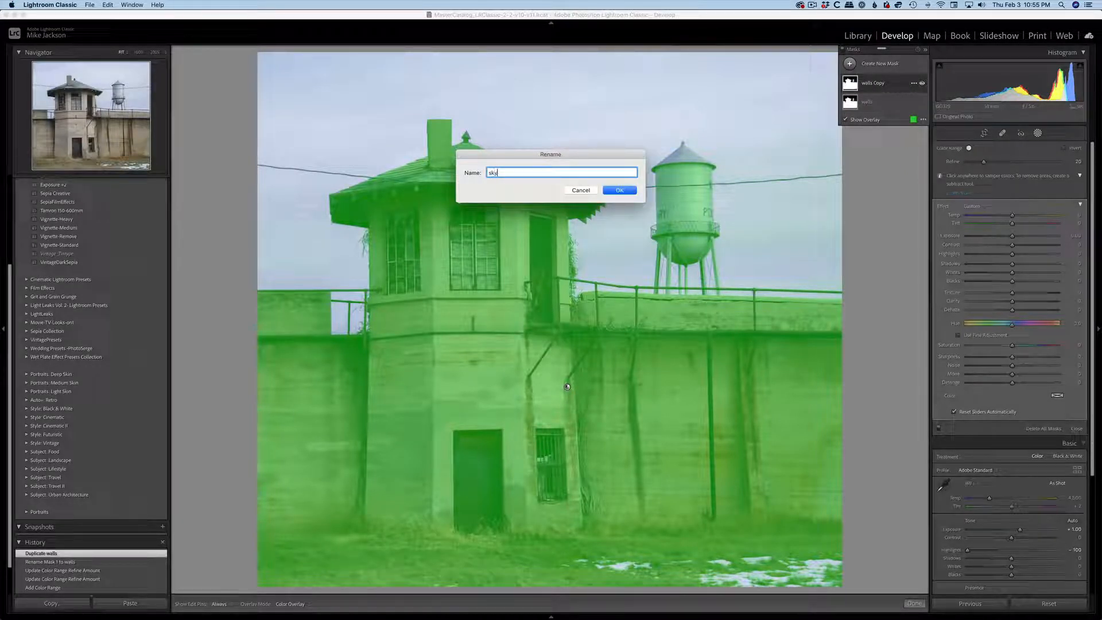
click(619, 191)
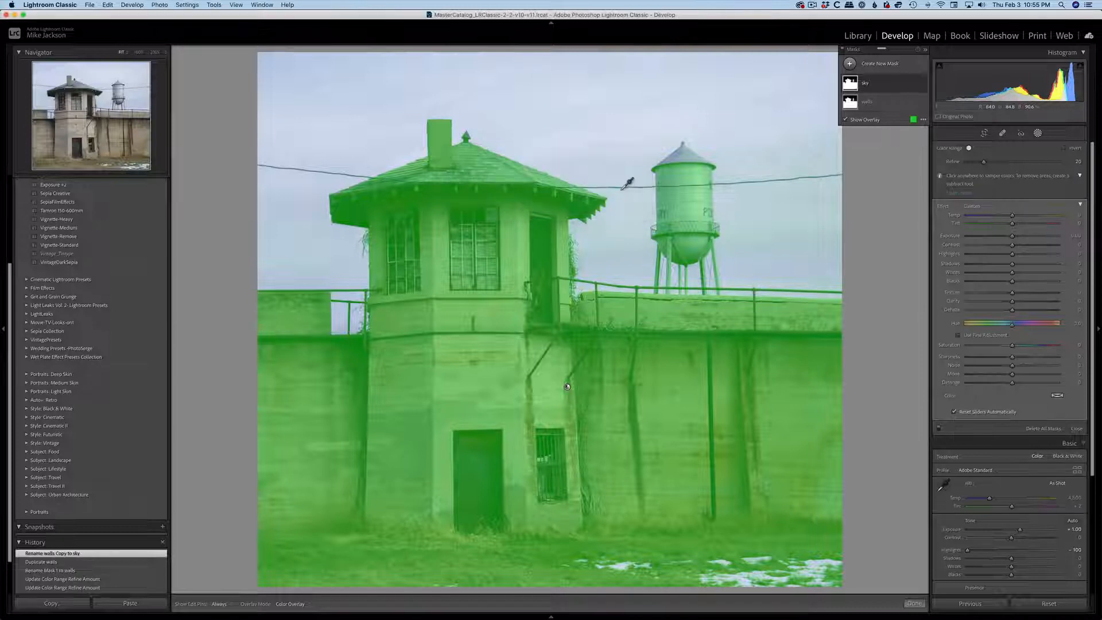
Invert the Color Range component of the sky mask so it covers the sky instead of the walls.
click(892, 84)
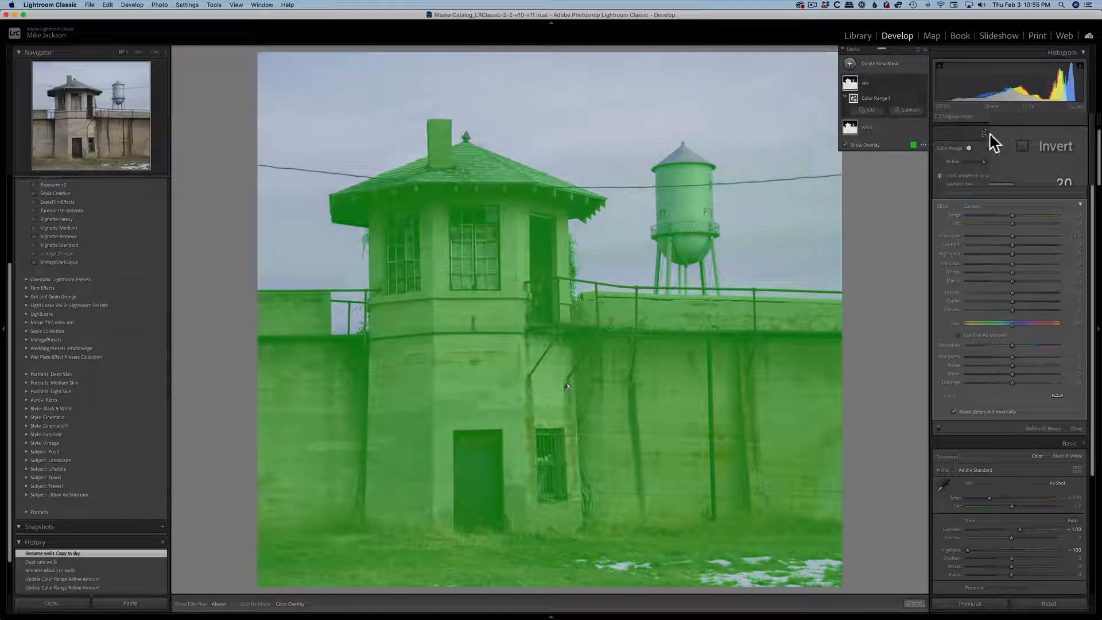
click(1023, 146)
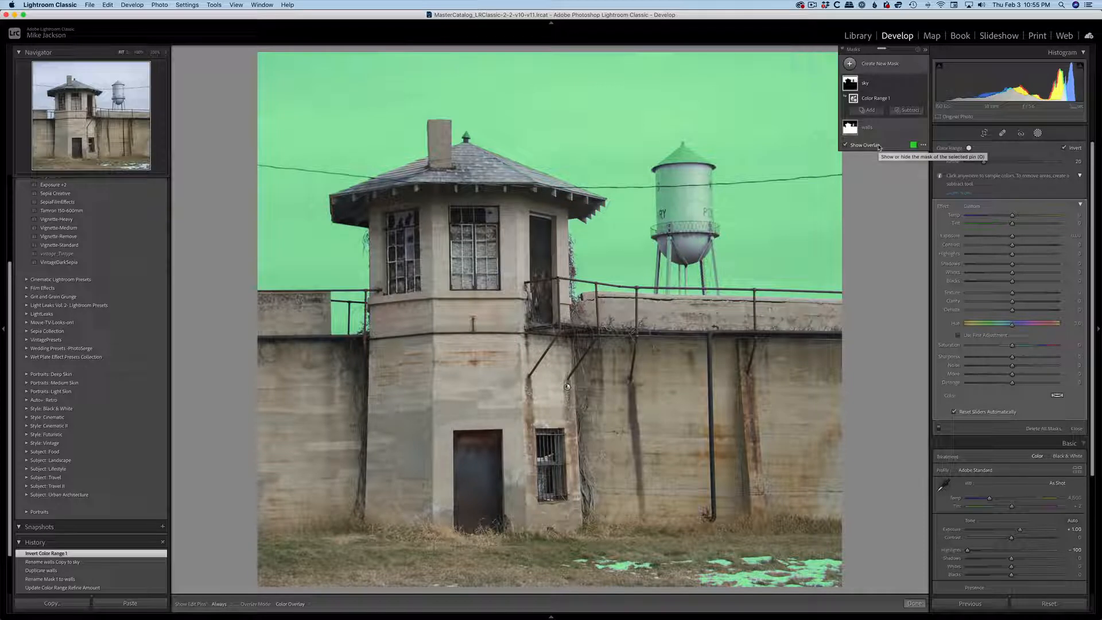
mouse_move(1085, 202)
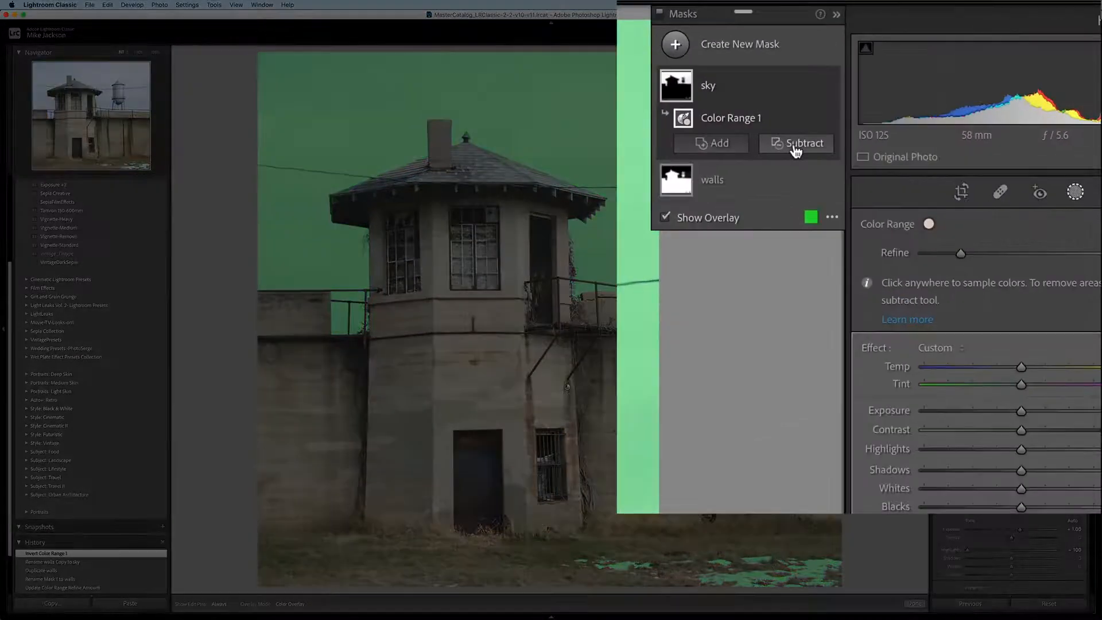
Subtract from the sky mask with a Brush, painting over the water tower's tank at 200% zoom.
click(795, 145)
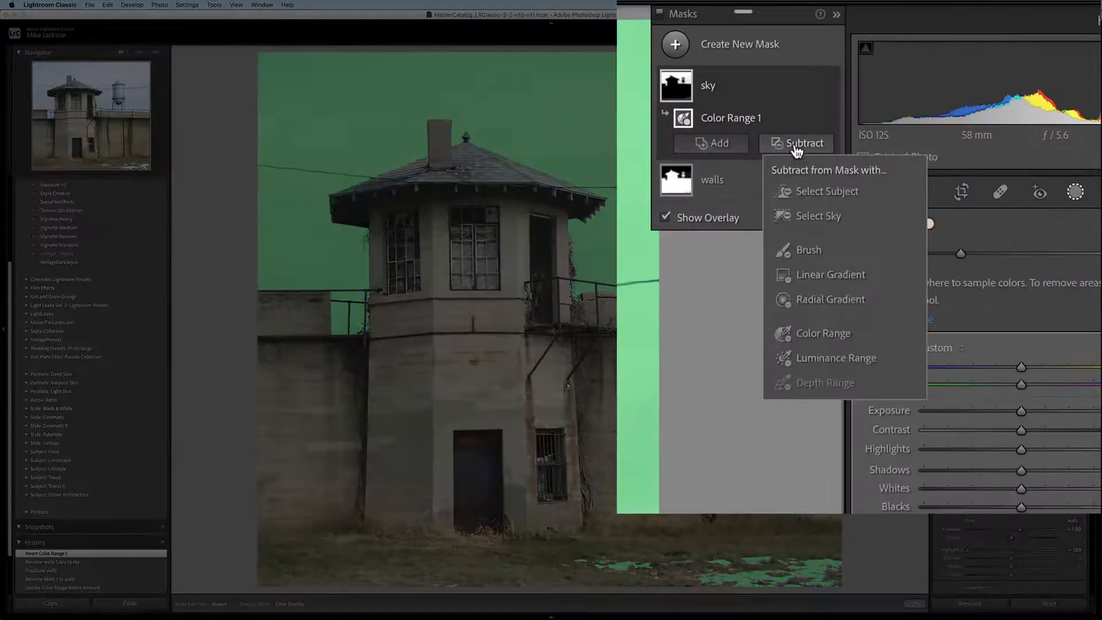
click(805, 254)
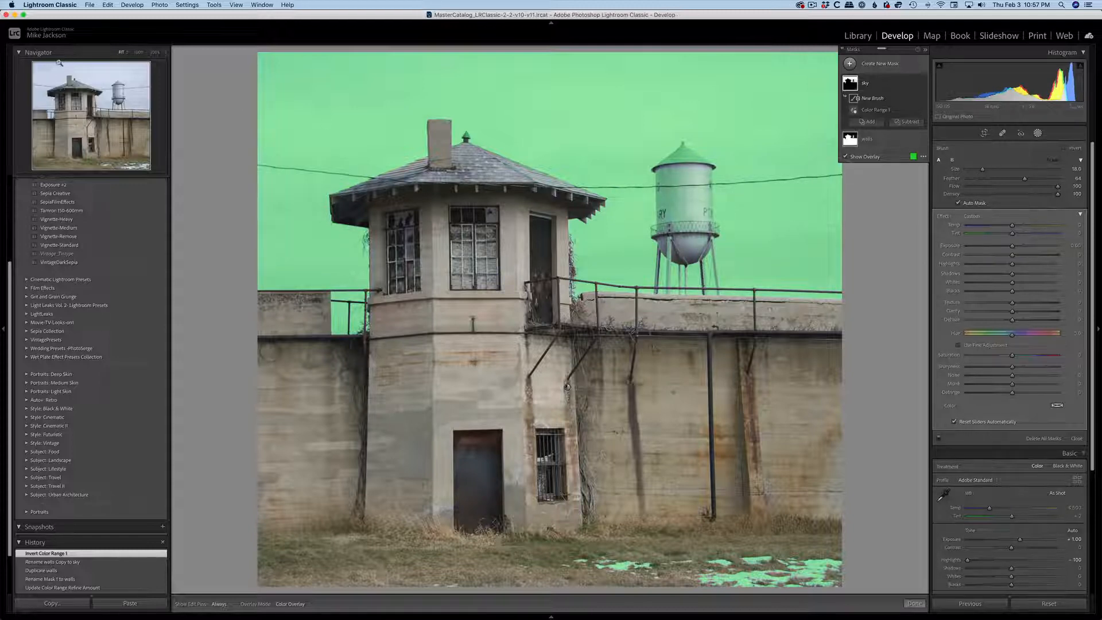
click(155, 52)
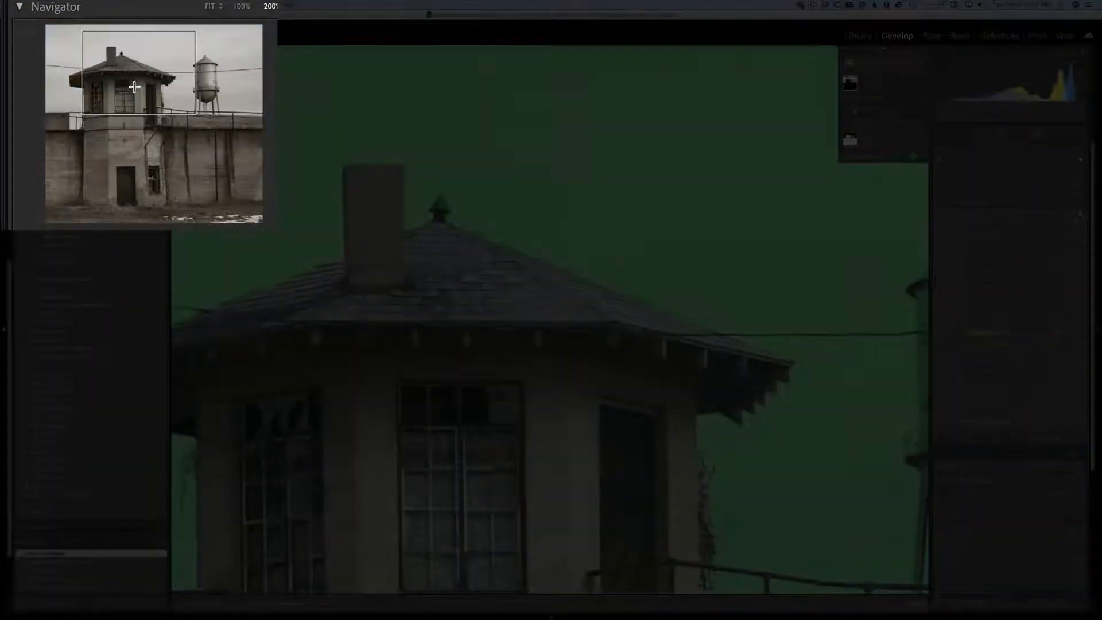
mouse_move(101, 93)
mouse_down()
mouse_move(226, 88)
mouse_move(96, 97)
mouse_move(110, 98)
mouse_up()
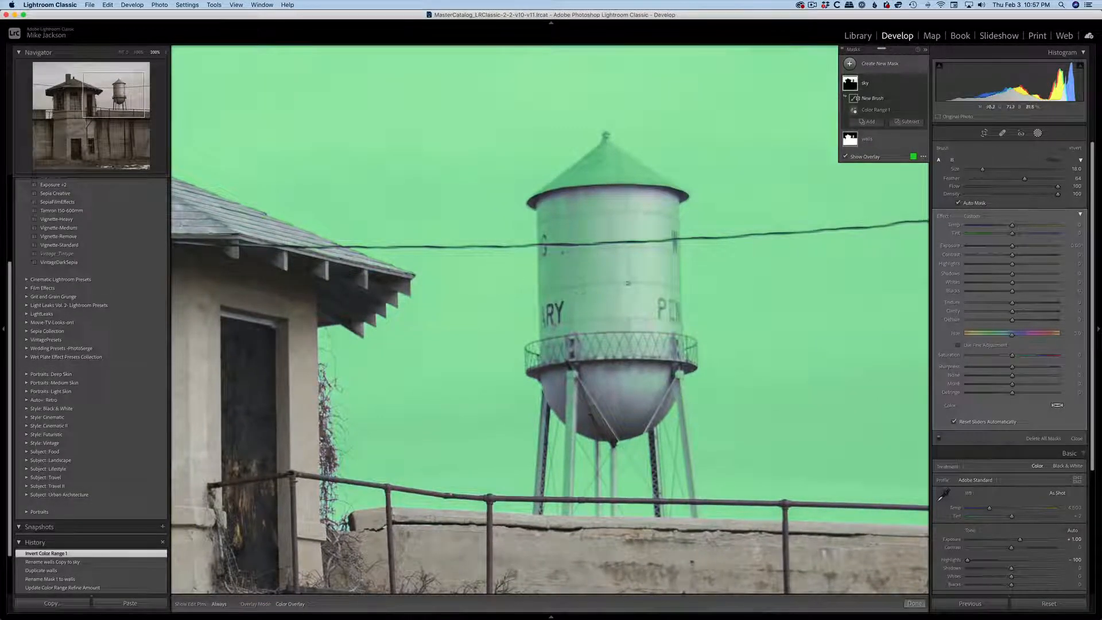
key(h)
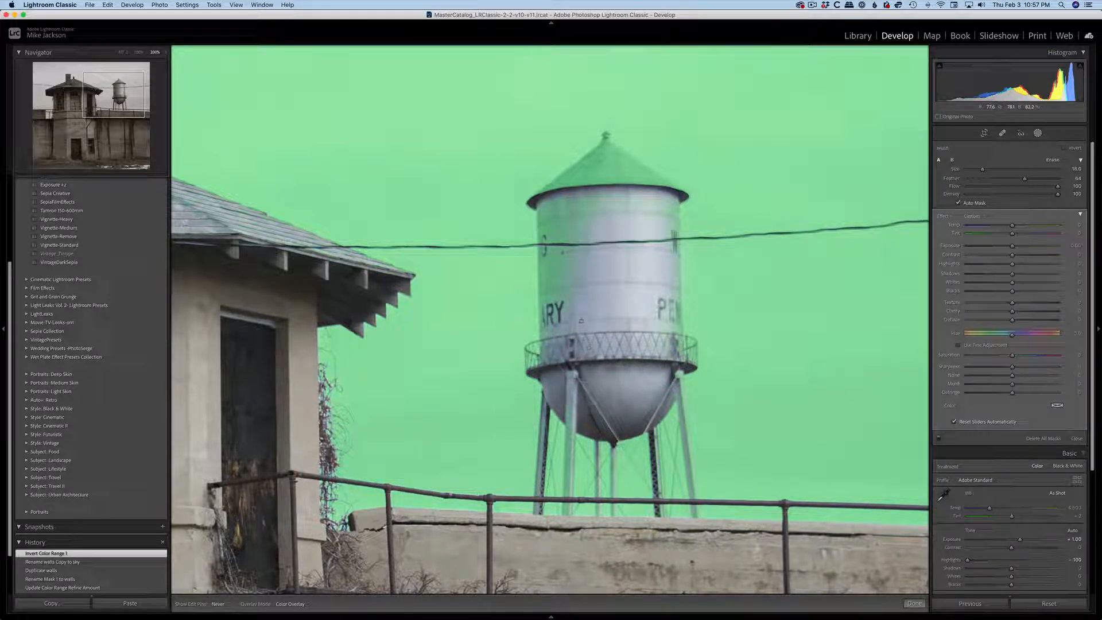
drag(580, 296, 577, 255)
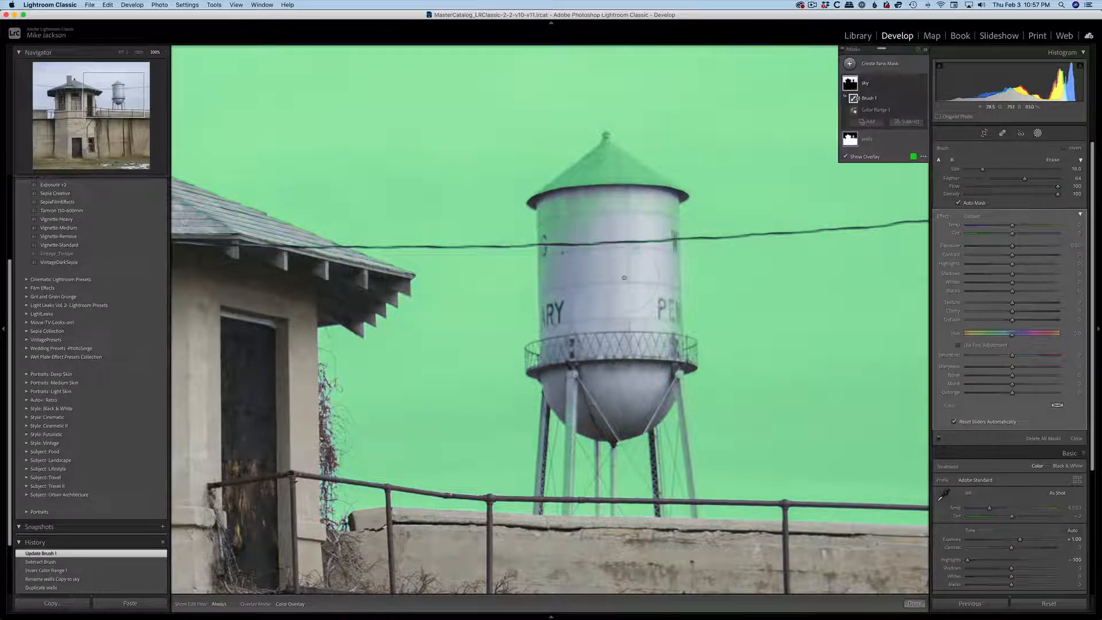
Brush the remaining sky mask off the water tower's tank with a size 15 brush.
click(636, 248)
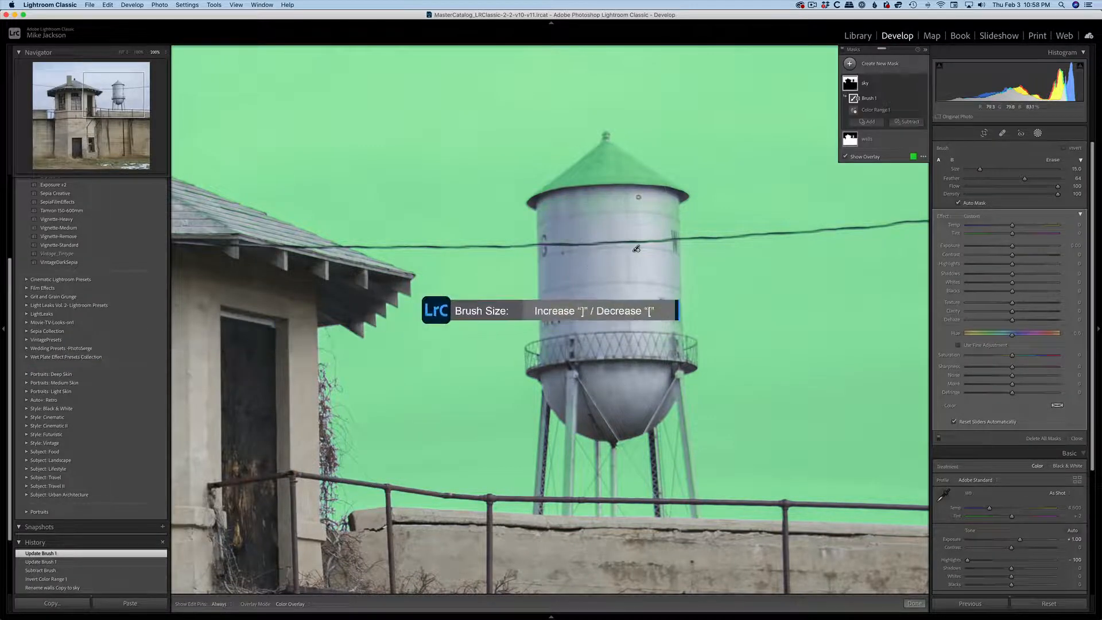
key(h)
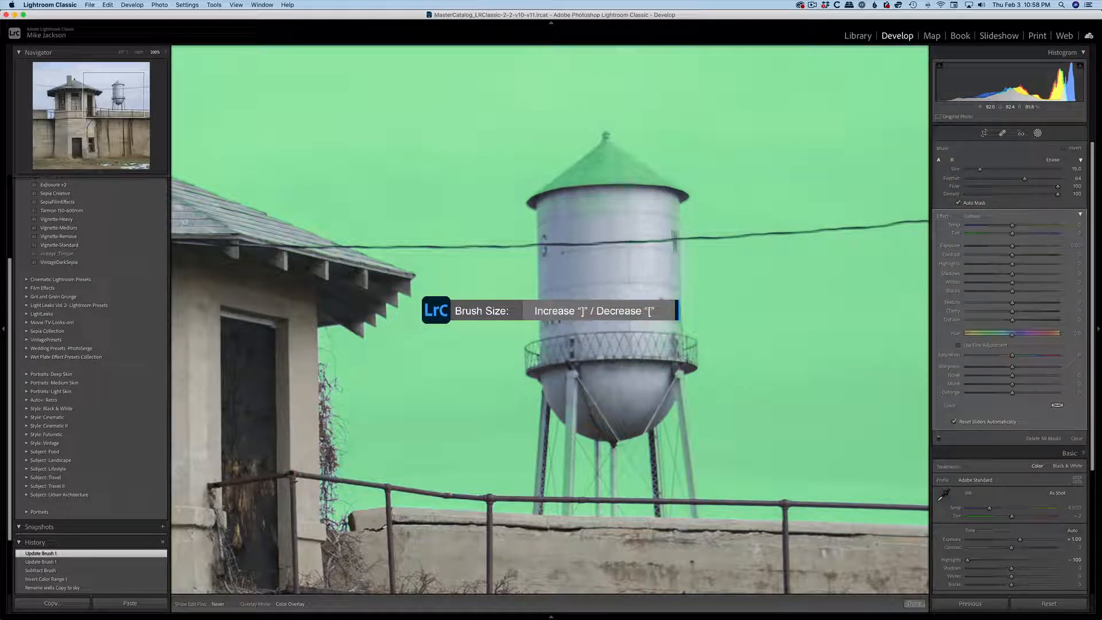
drag(648, 330, 650, 336)
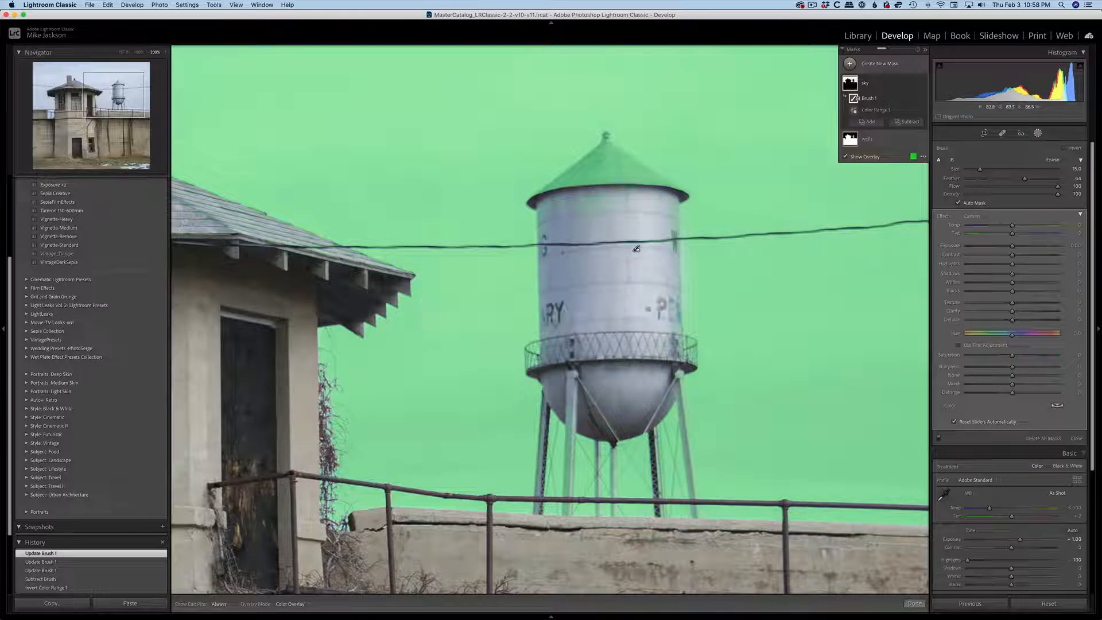
click(635, 249)
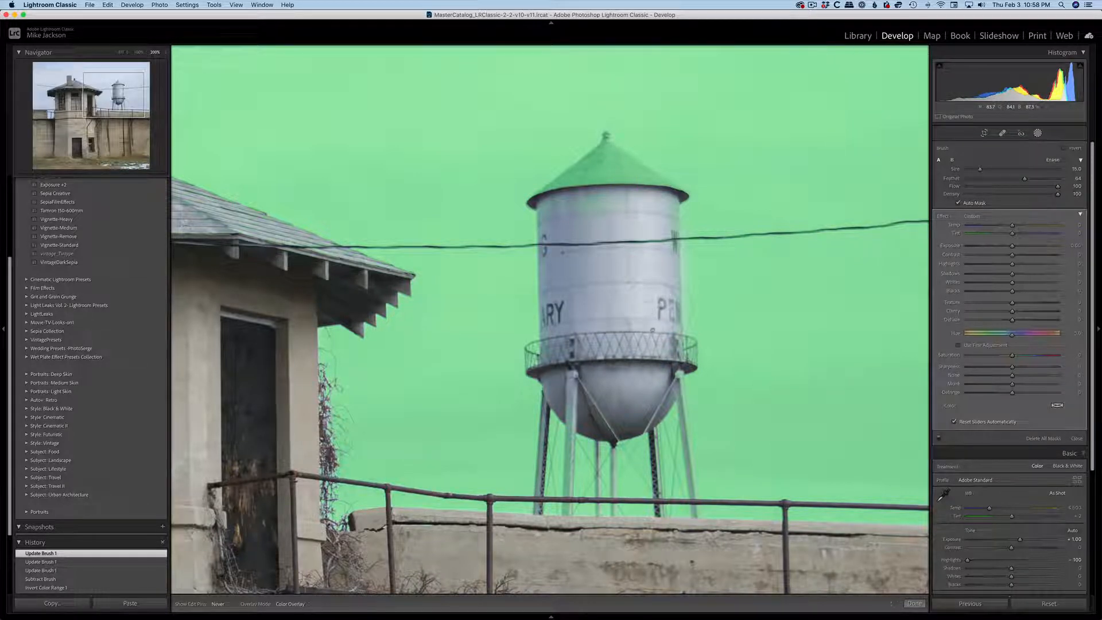
key(h)
click(635, 249)
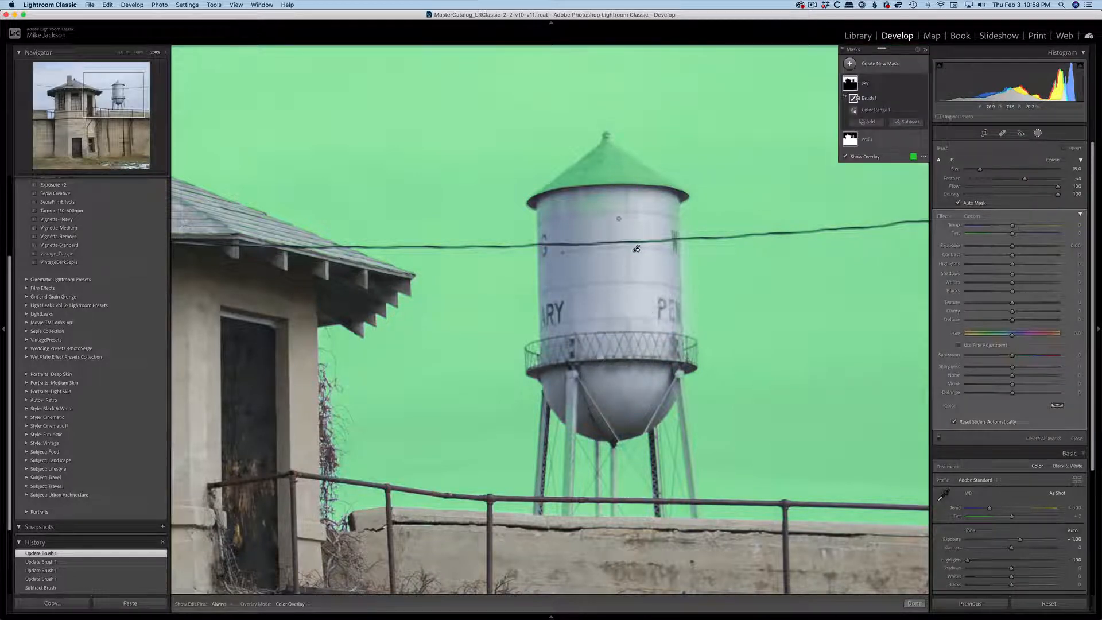
Reduce the brush size to 7 and paint the sky mask off the water tower's conical roof.
key(bracketleft)
key(bracketleft)
key(bracketleft)
key(bracketleft)
key(bracketleft)
key(h)
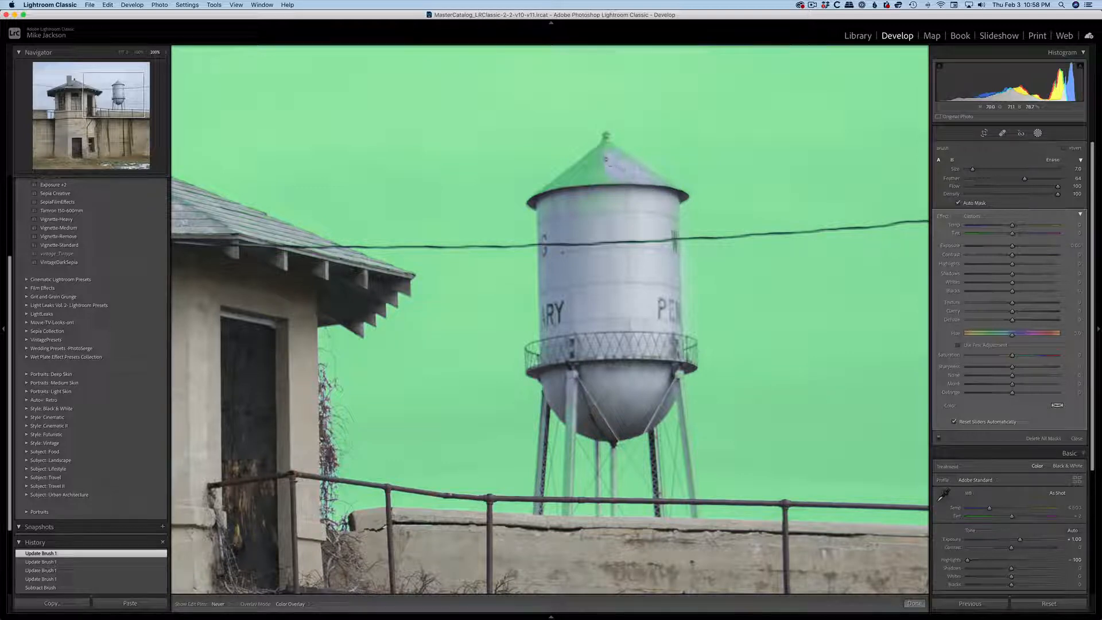
drag(604, 157, 590, 174)
mouse_move(527, 257)
mouse_down()
mouse_move(420, 331)
mouse_move(541, 240)
mouse_move(444, 319)
mouse_move(601, 289)
mouse_up()
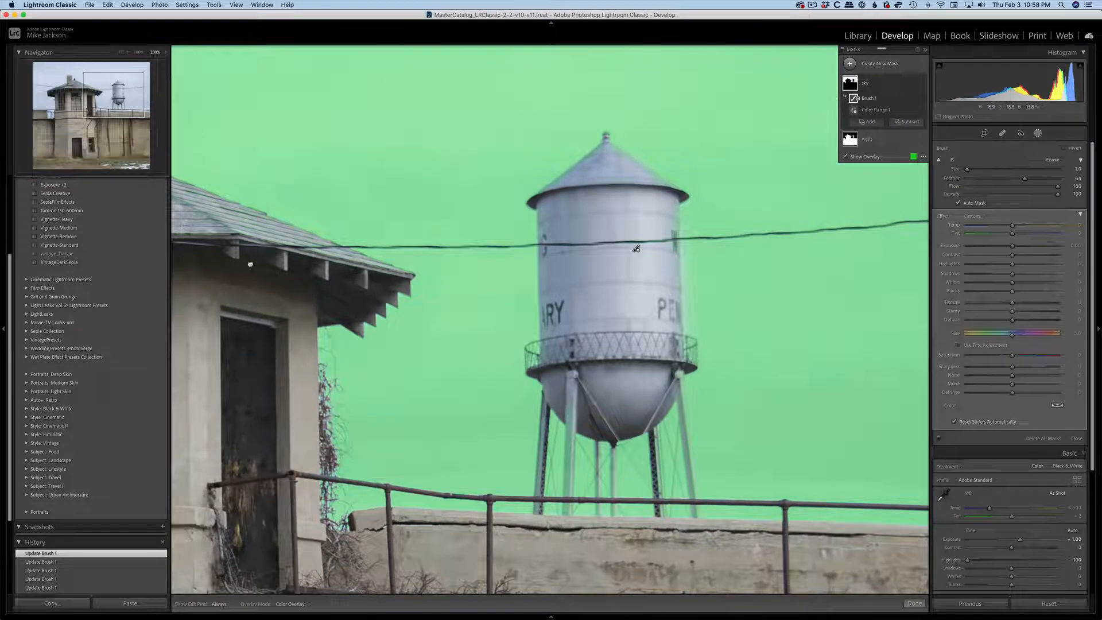
Finish brushing the sky mask off the water tower's roof and check the mask edges along the guard tower's roof.
drag(250, 264, 678, 340)
key(h)
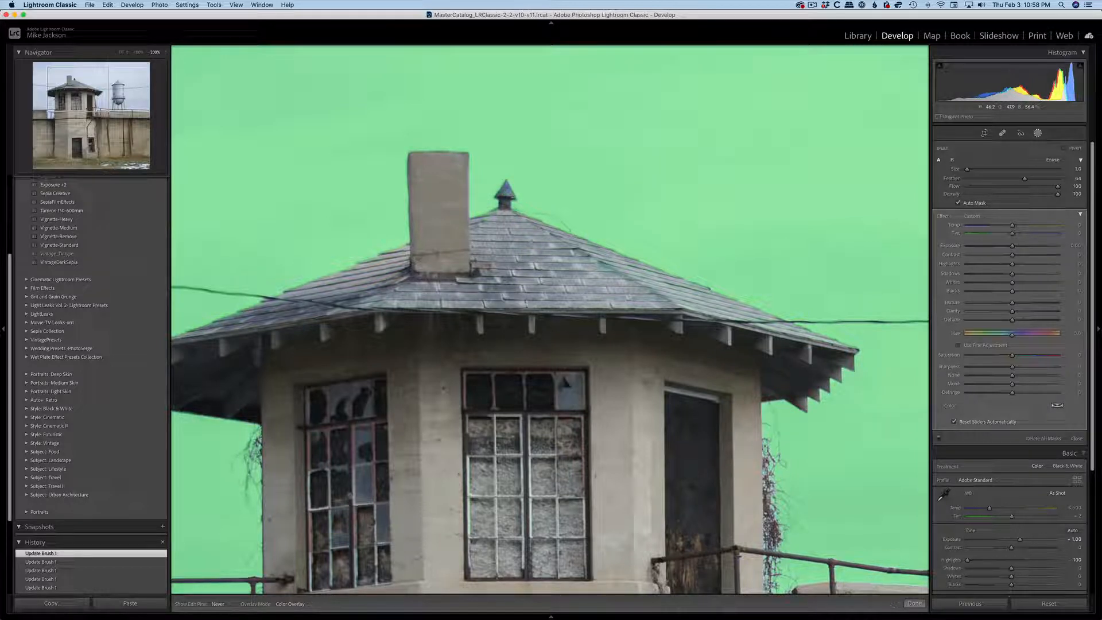
key(h)
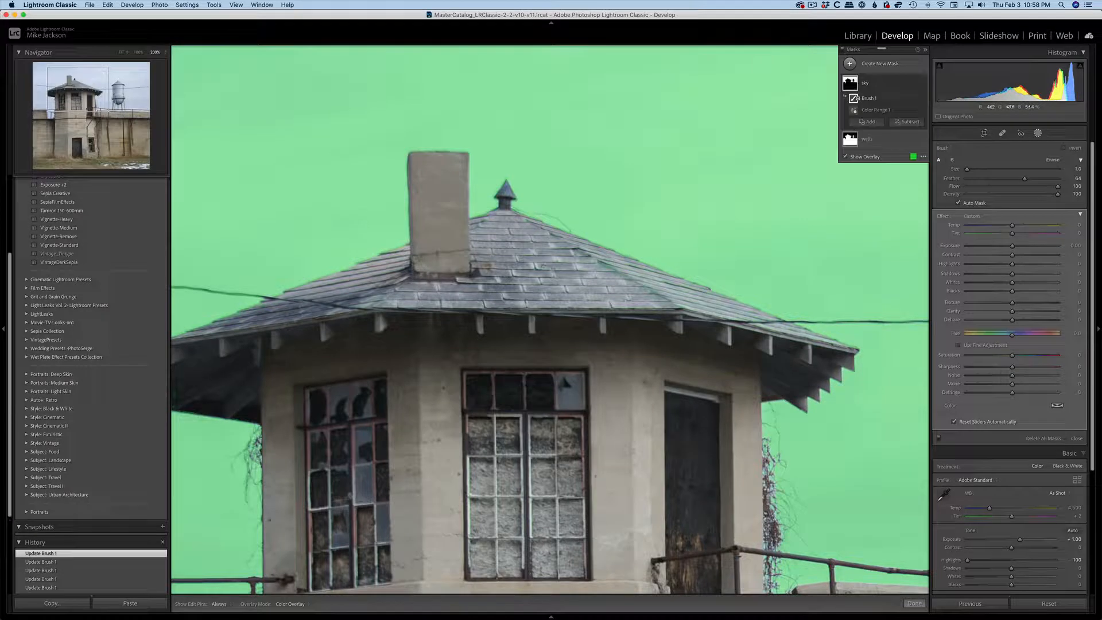
key(bracketright)
key(bracketright)
key(bracketright)
key(h)
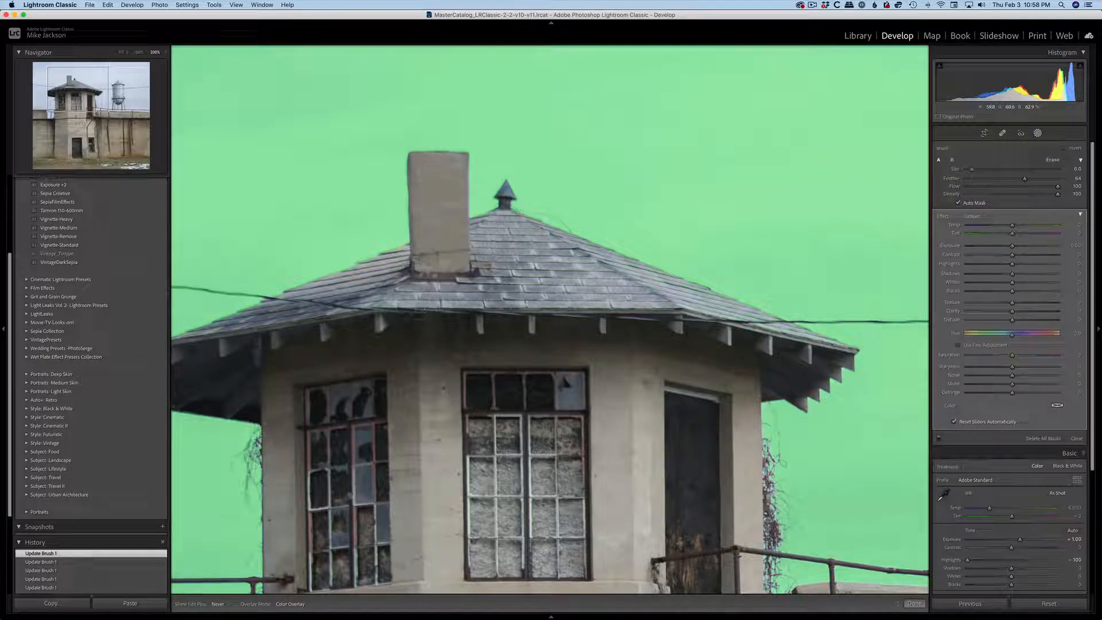
key(h)
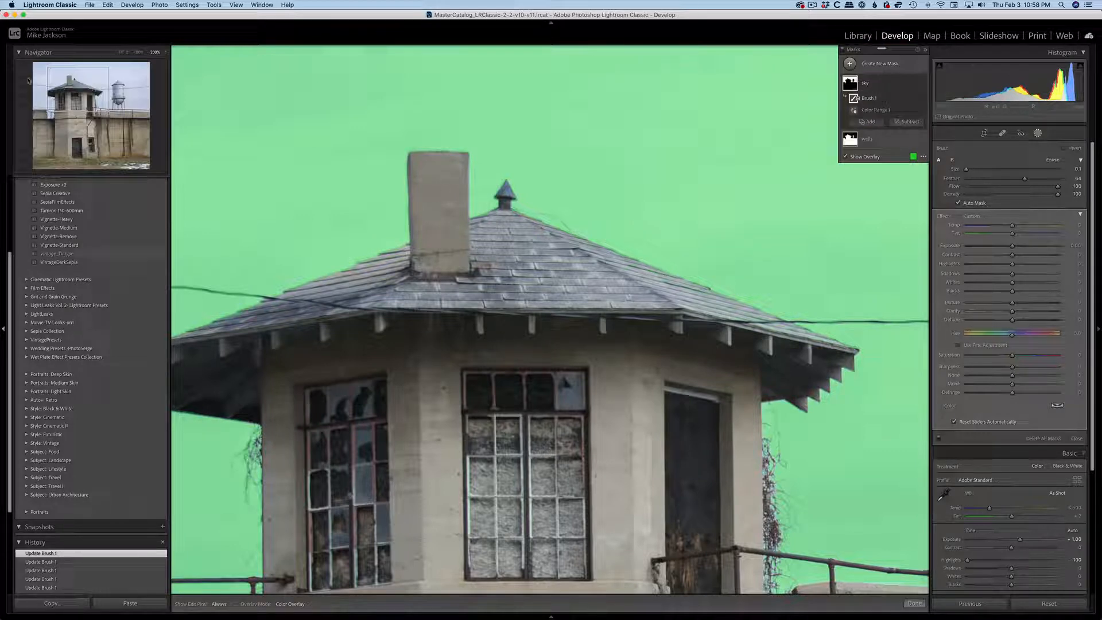
click(121, 53)
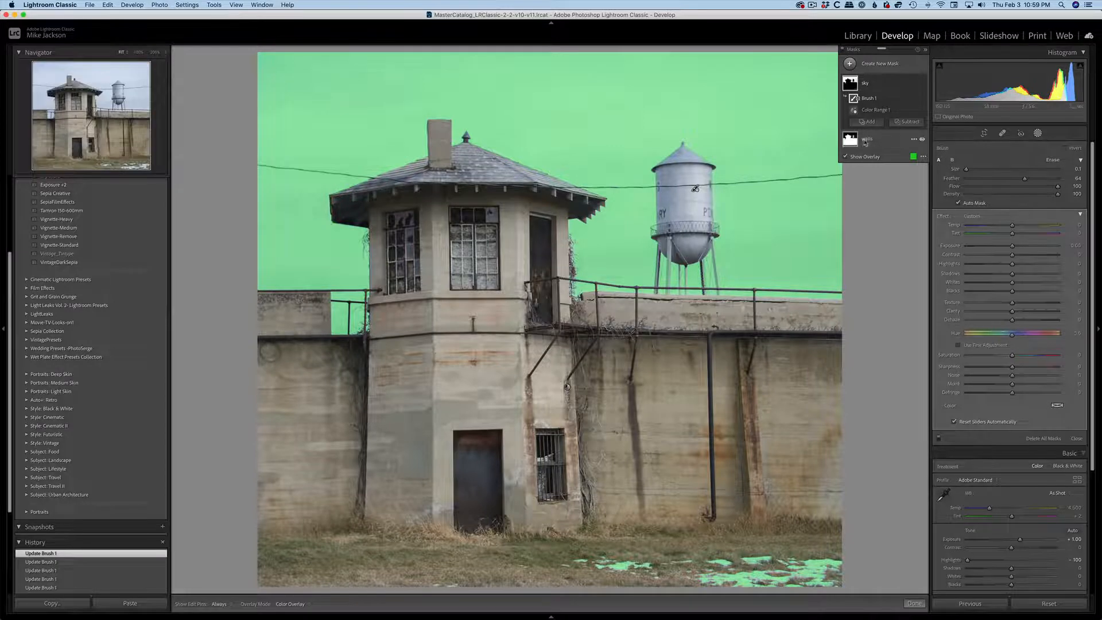
Add a Brush component to the walls mask, with the water tower in view at 200% zoom.
click(863, 138)
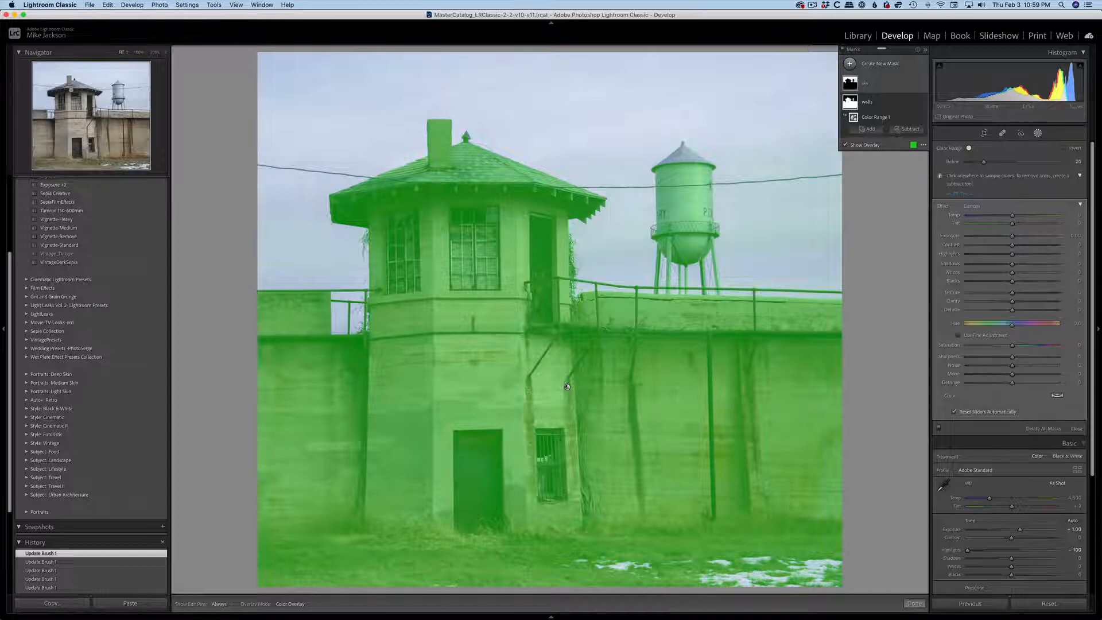
click(155, 52)
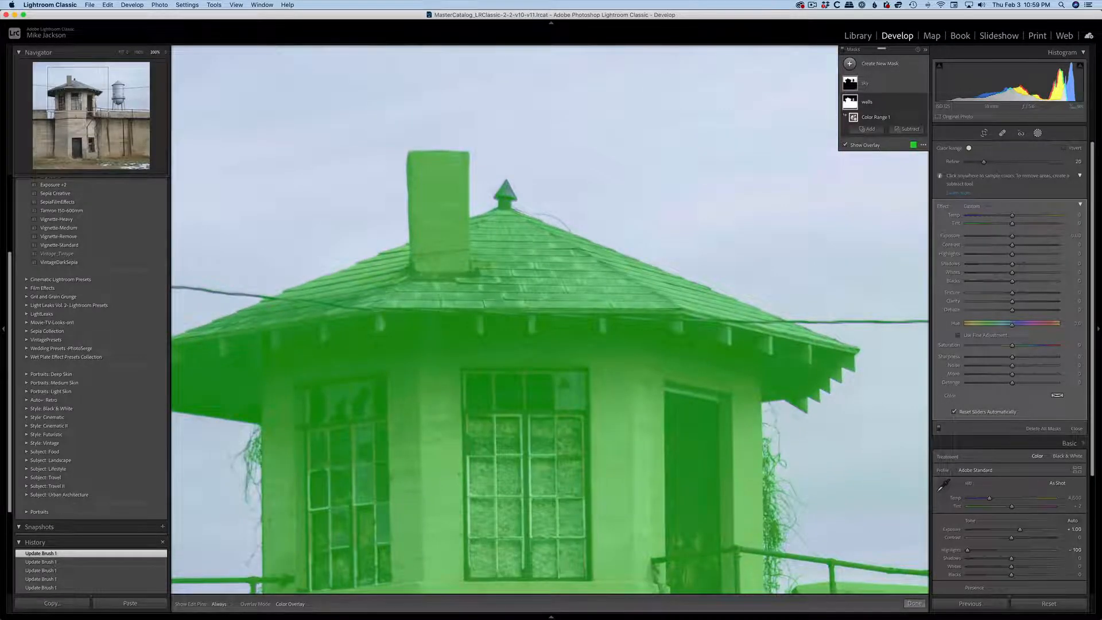
click(110, 95)
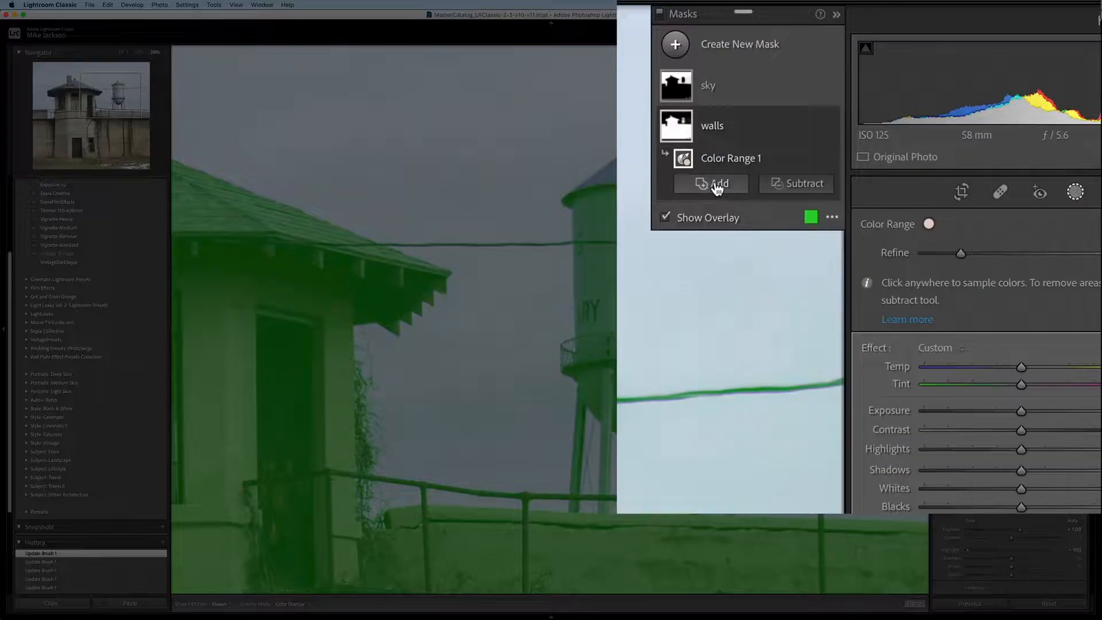
click(739, 177)
click(722, 295)
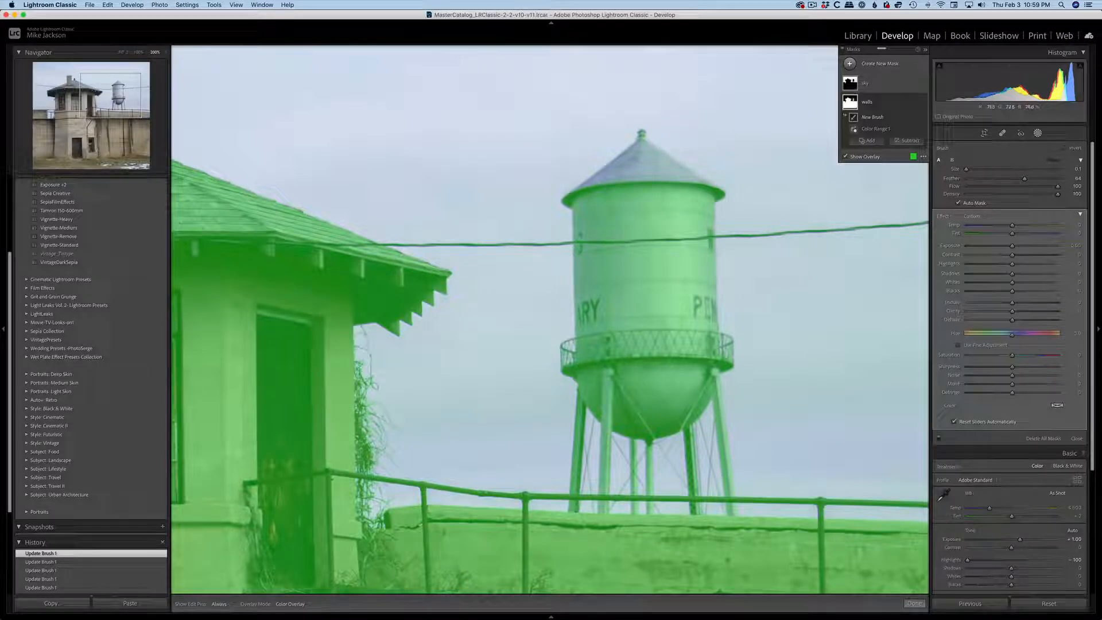
Paint the walls mask over the water tower's conical roof with a size 4 brush and extend a small patch past the tank's side.
drag(657, 158, 655, 159)
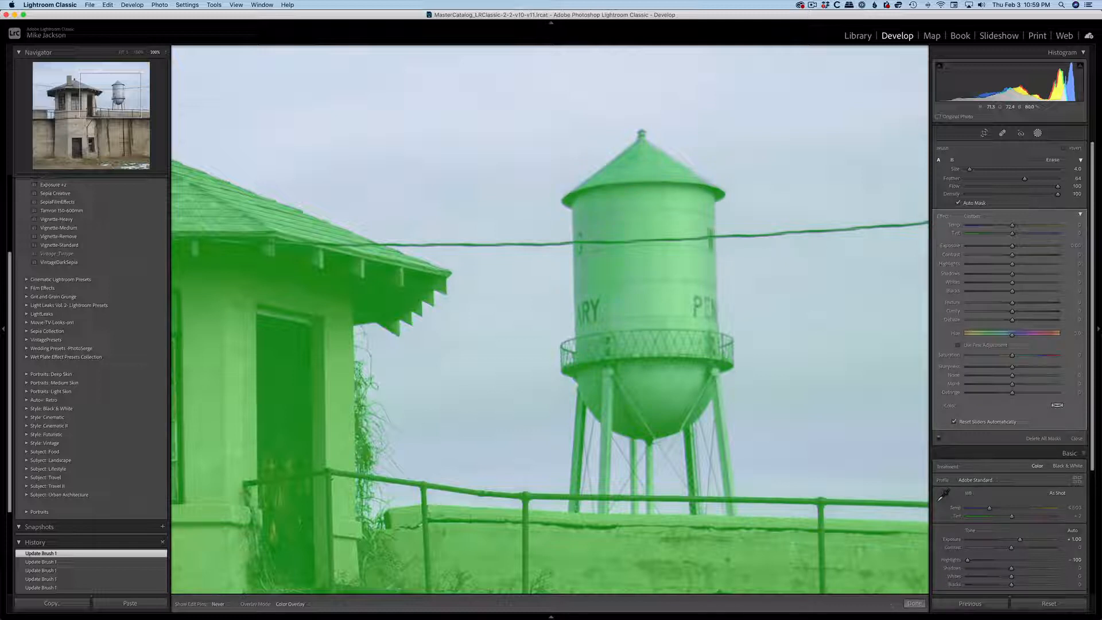
mouse_move(660, 154)
mouse_down()
mouse_move(689, 171)
mouse_move(657, 160)
mouse_up()
drag(656, 159, 657, 158)
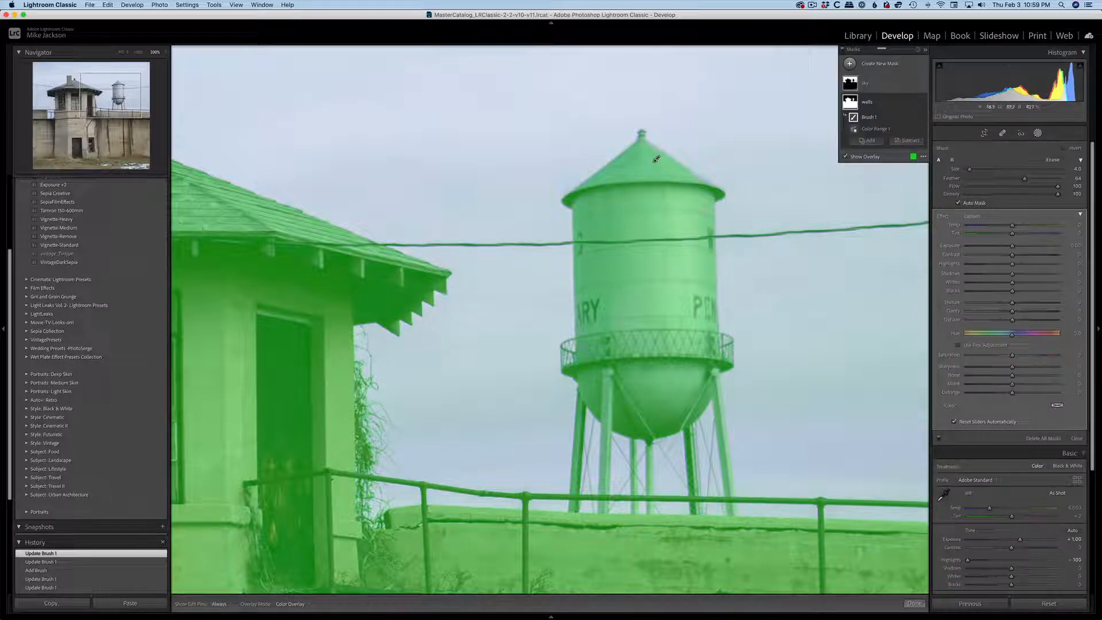
drag(656, 159, 722, 284)
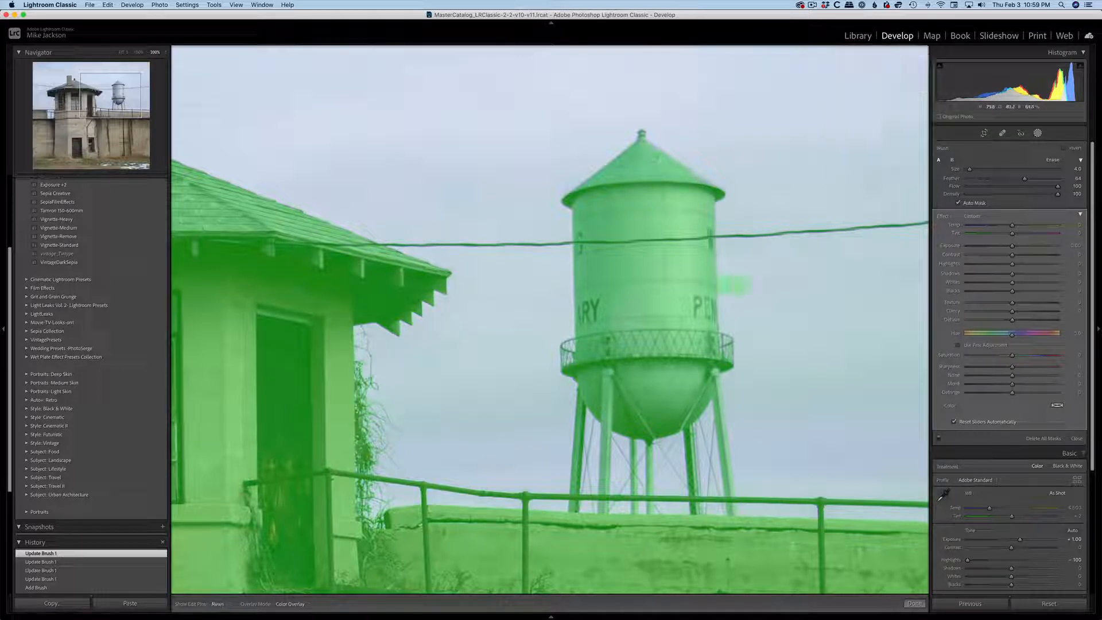
drag(656, 159, 656, 159)
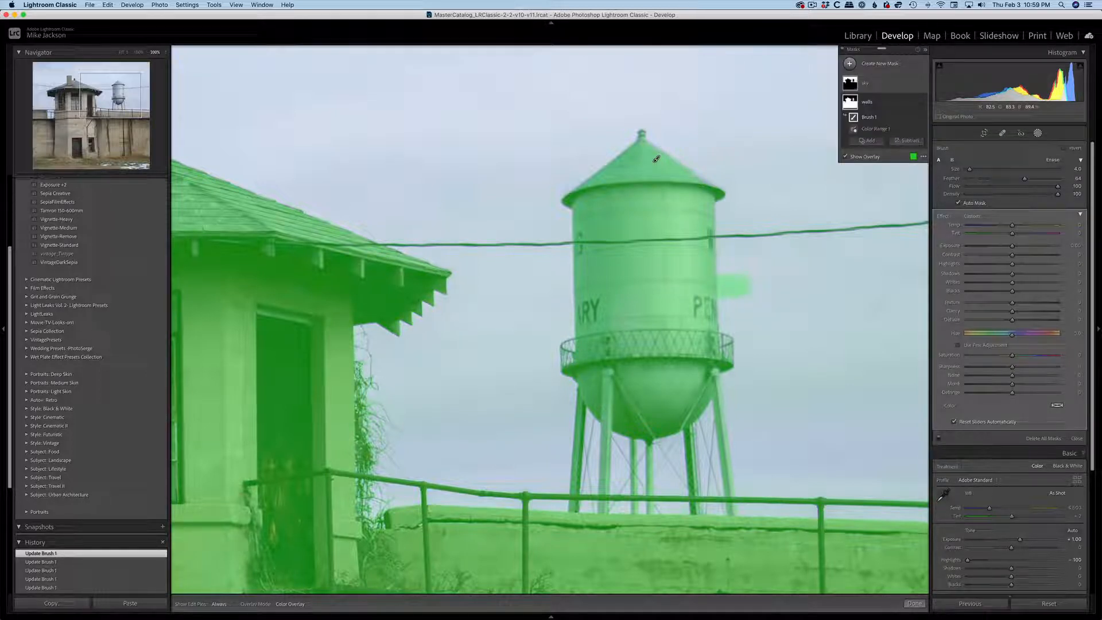
Erase the excess walls mask beside the water tower's tank and roof with a size 3 eraser, feather 28.
click(1054, 163)
mouse_move(737, 269)
mouse_down()
mouse_move(747, 288)
mouse_move(725, 277)
mouse_move(738, 287)
mouse_up()
mouse_move(968, 182)
mouse_down()
mouse_move(1001, 181)
mouse_move(992, 179)
mouse_up()
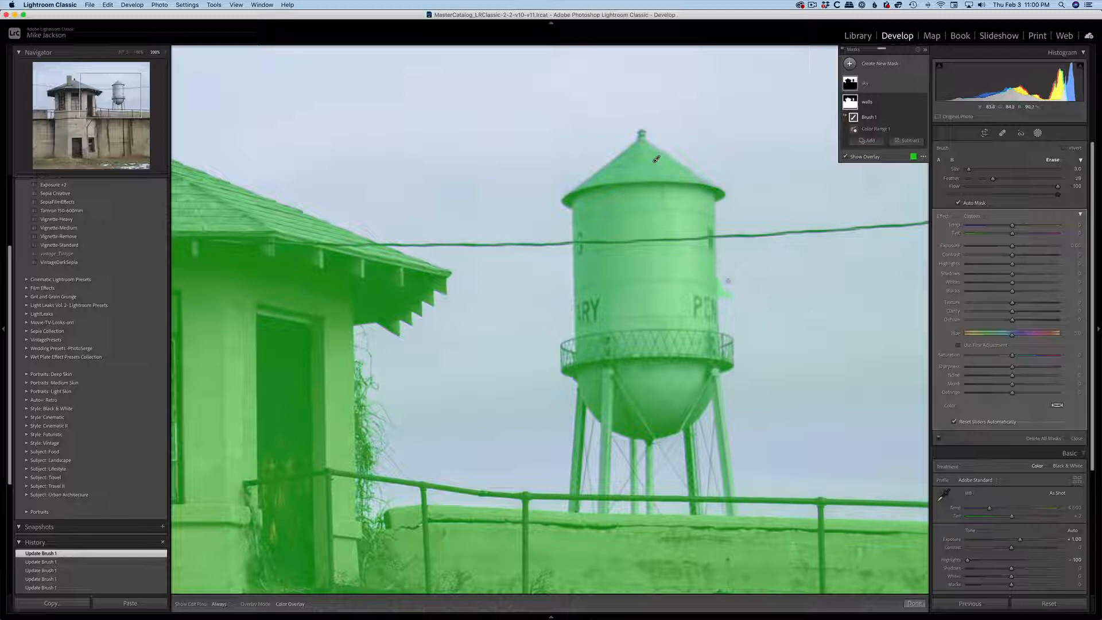
mouse_move(727, 280)
mouse_down()
mouse_move(723, 298)
mouse_move(732, 283)
mouse_move(764, 298)
mouse_up()
mouse_move(673, 139)
mouse_down()
mouse_move(713, 163)
mouse_move(686, 138)
mouse_move(724, 137)
mouse_move(687, 139)
mouse_up()
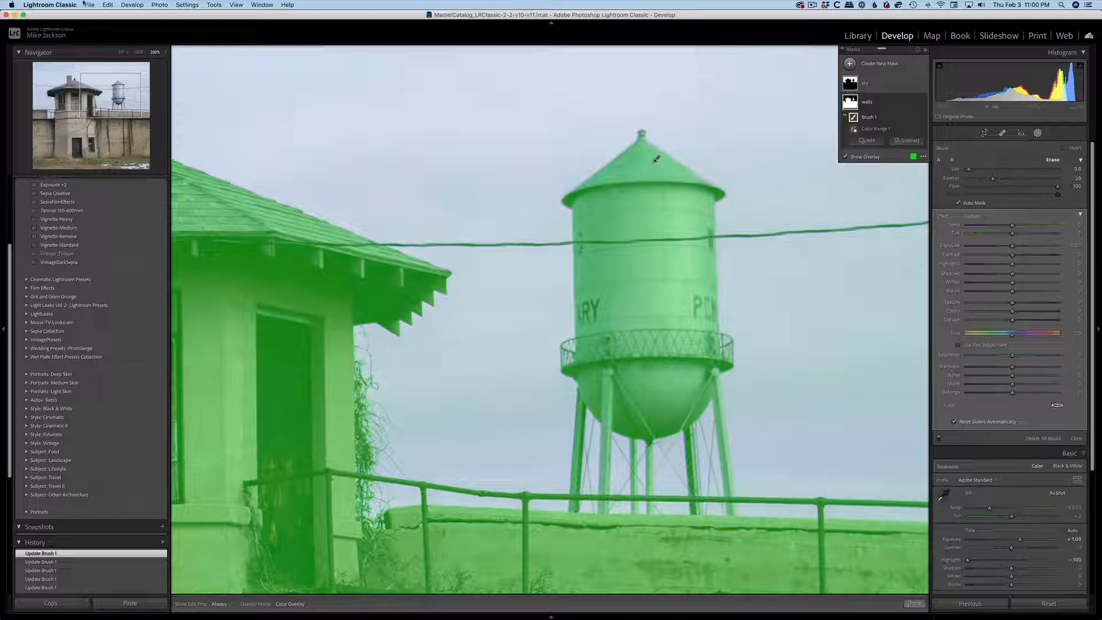
Select the sky mask's Brush, enlarge it to size 15 and paint the mask off the snow patches in the grass.
click(118, 54)
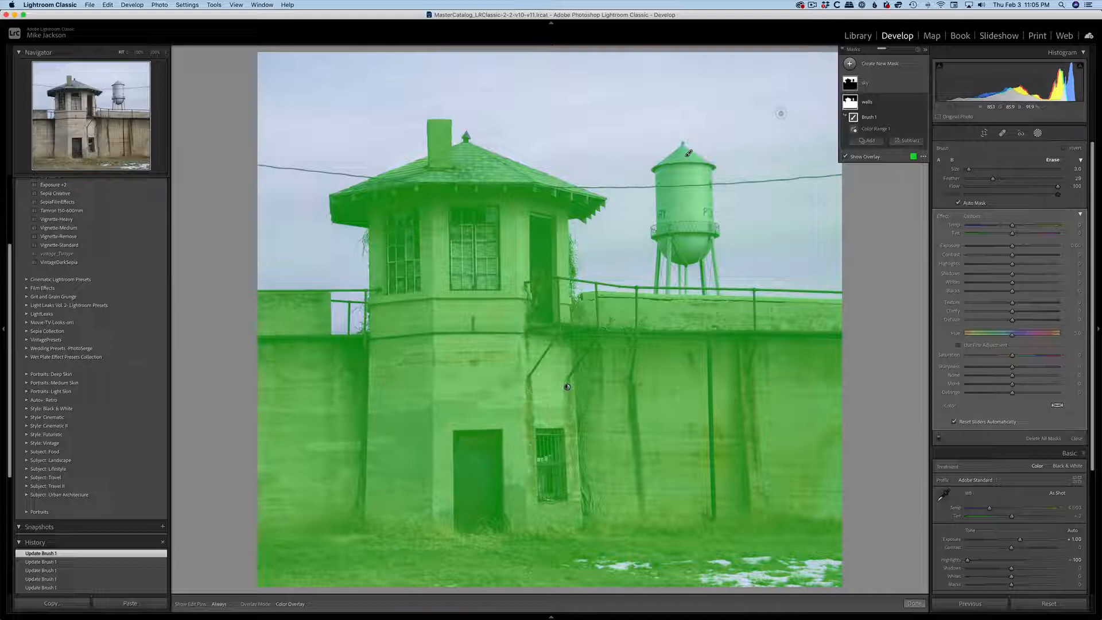
click(867, 84)
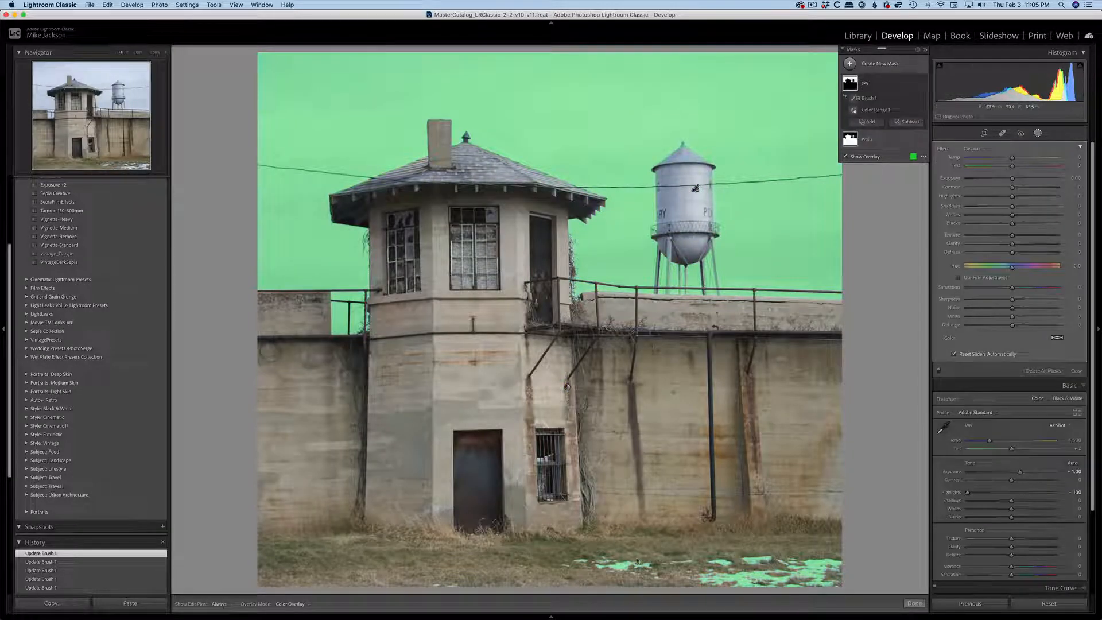
click(868, 99)
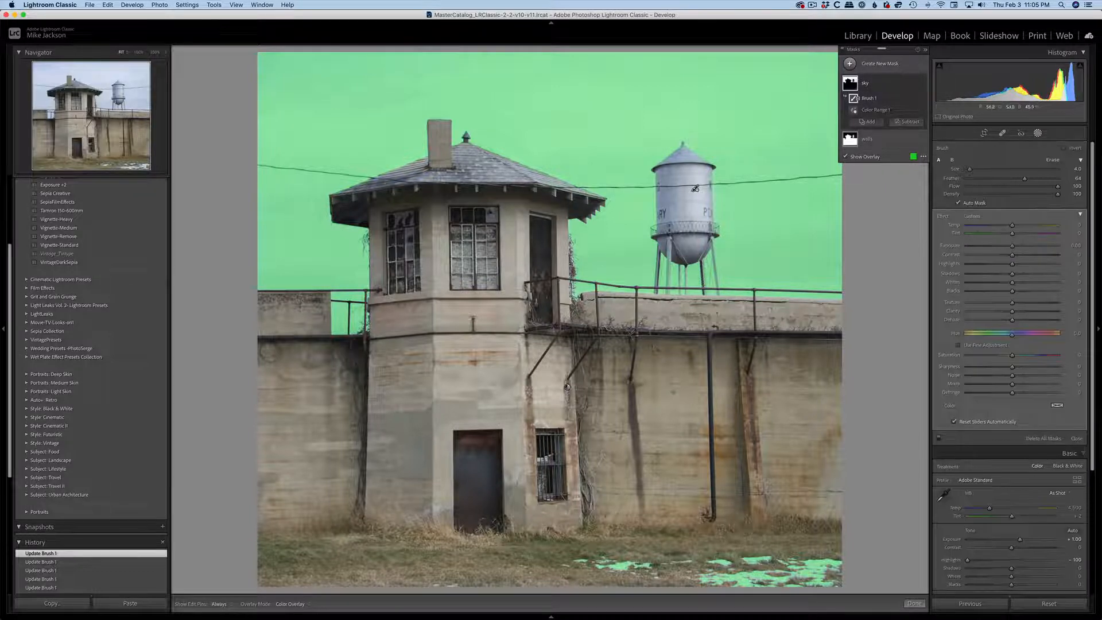
key(bracketright)
key(bracketright)
key(bracketright)
key(bracketright)
mouse_move(630, 576)
mouse_down()
mouse_move(815, 574)
mouse_move(711, 576)
mouse_up()
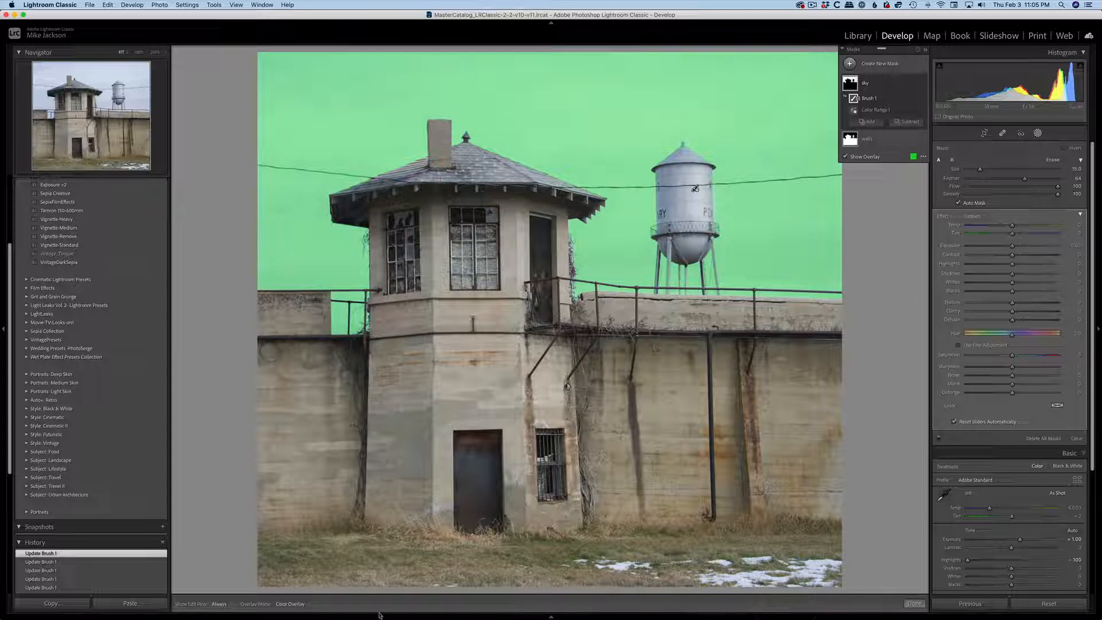
Create a snapshot named good masks.
click(163, 527)
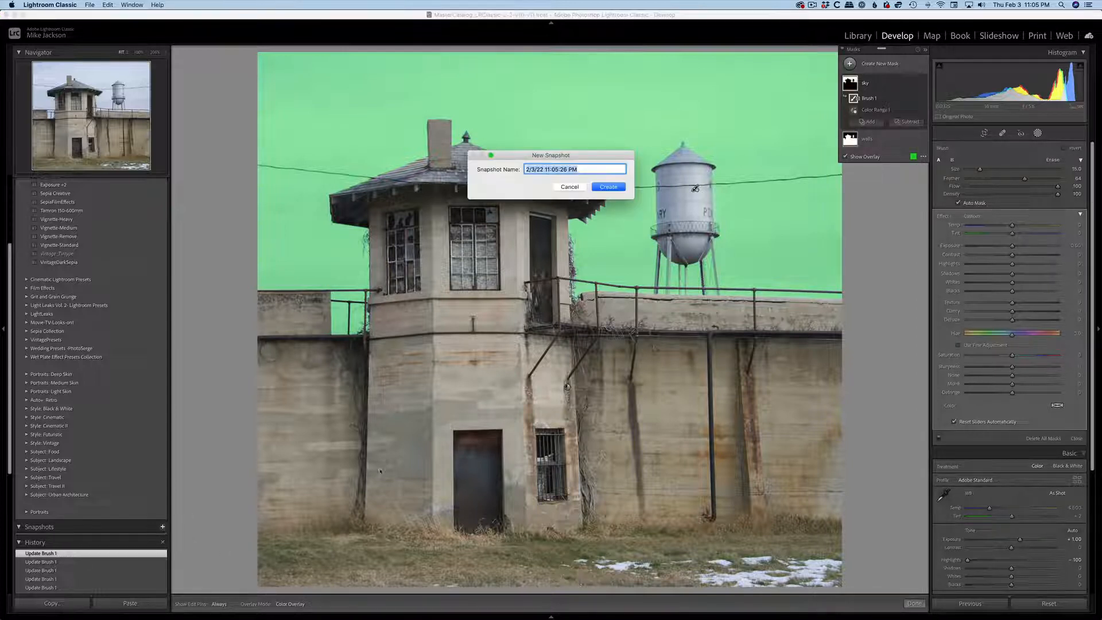
text(go)
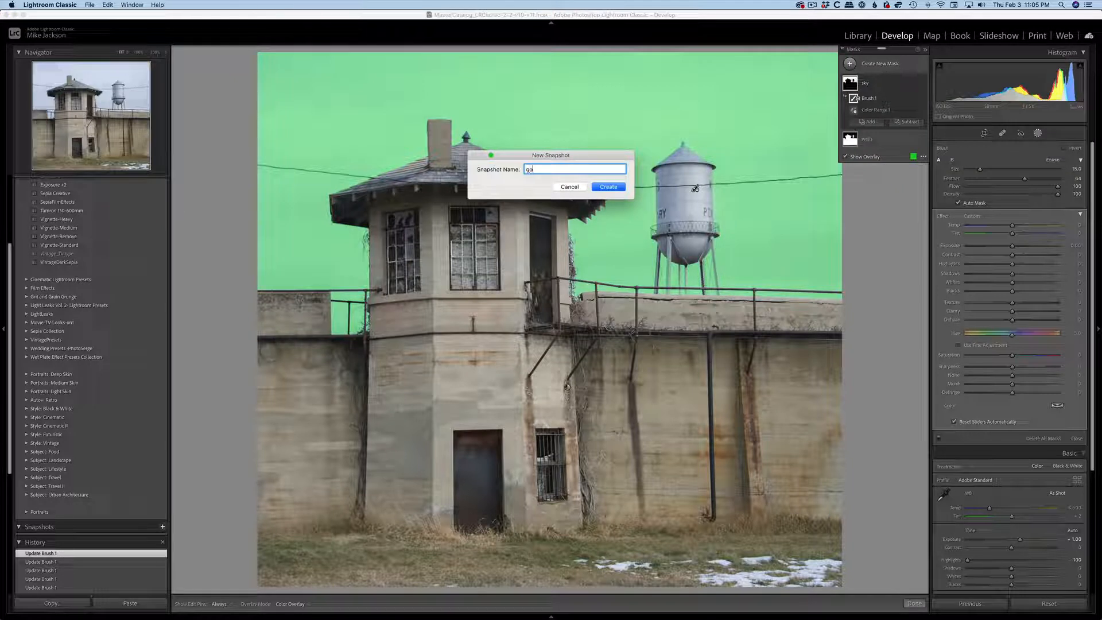
text(od masks)
click(608, 187)
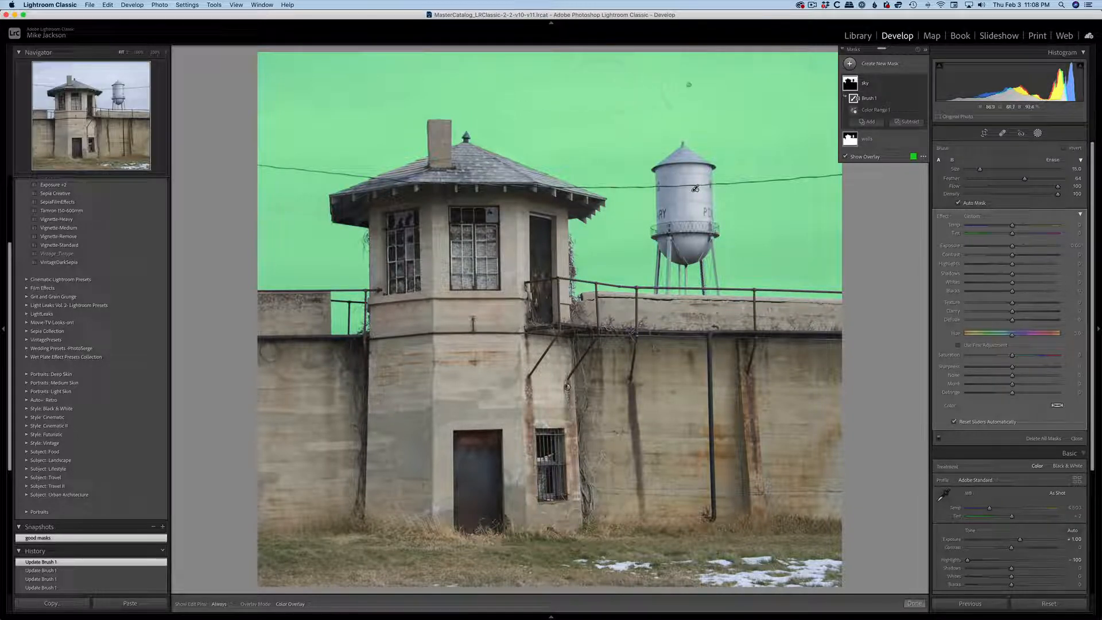
Adjust the sky mask to Exposure about -1.48, Clarity about 40, Dehaze about 28 and Saturation about -25.
drag(1011, 248, 995, 249)
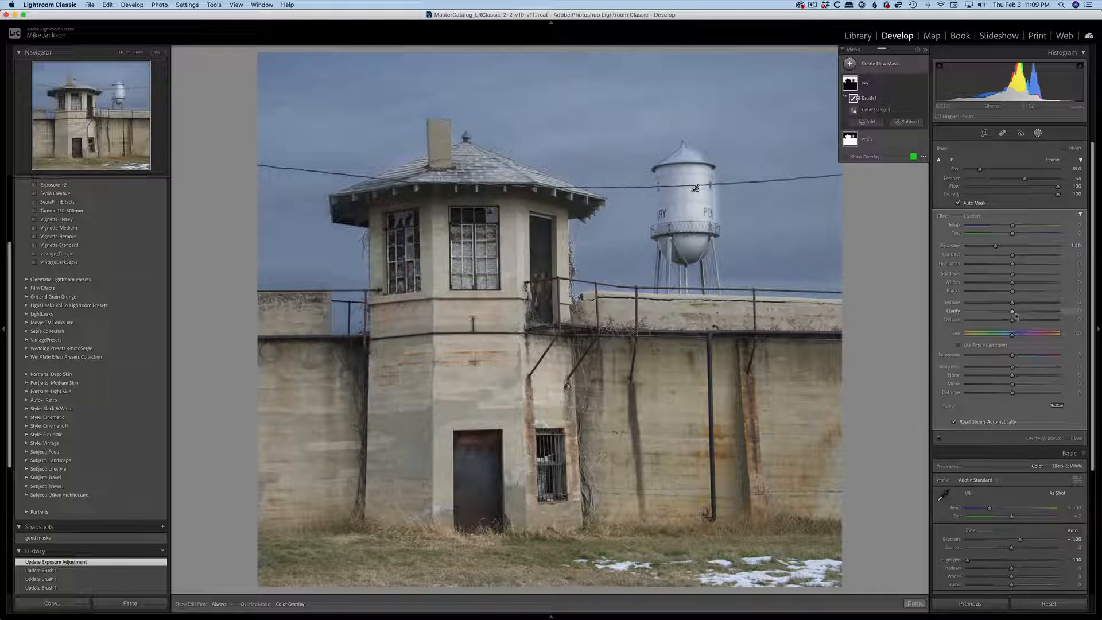
mouse_move(1012, 311)
mouse_down()
mouse_move(1031, 314)
mouse_move(1017, 321)
mouse_move(1025, 324)
mouse_up()
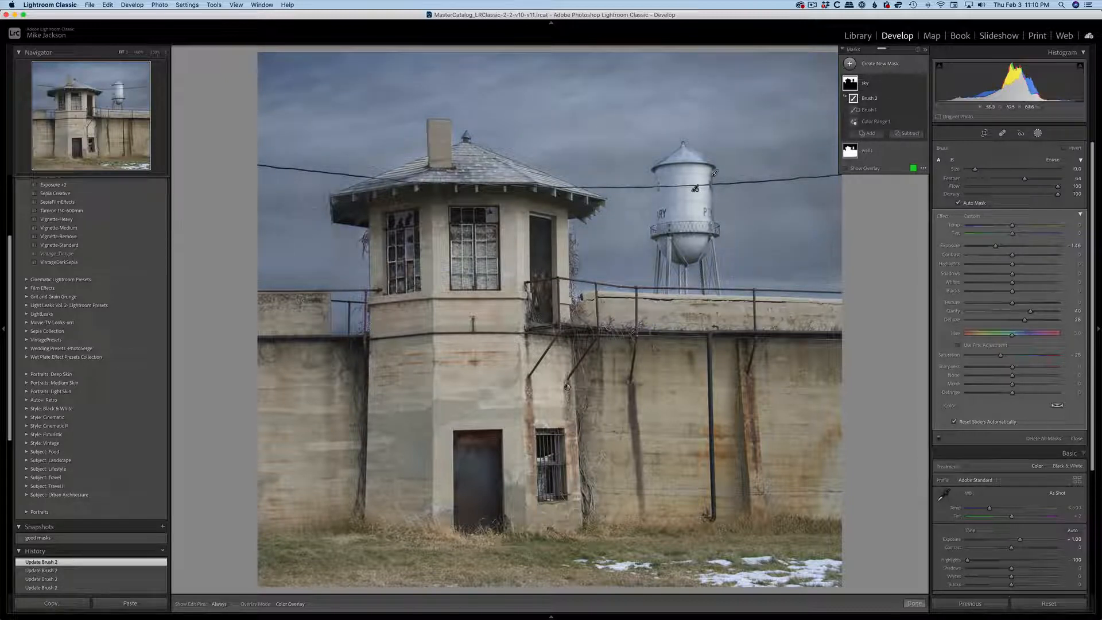
key(h)
key(h)
scroll(913, 200, down, 9)
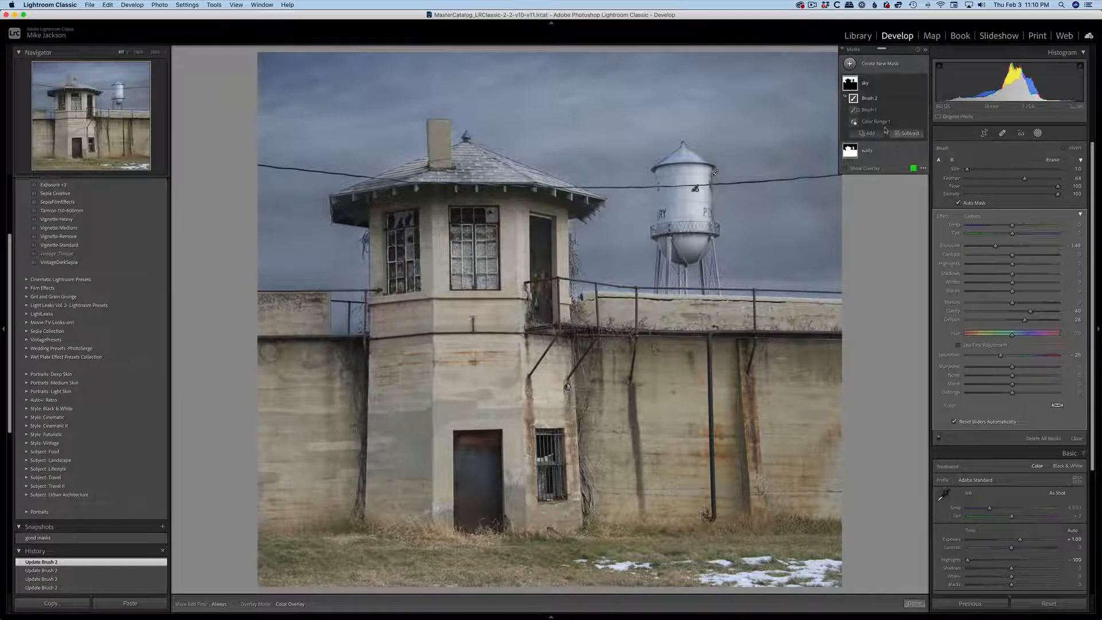
Select the walls mask and set its Clarity to 44 and Dehaze to 18.
click(868, 152)
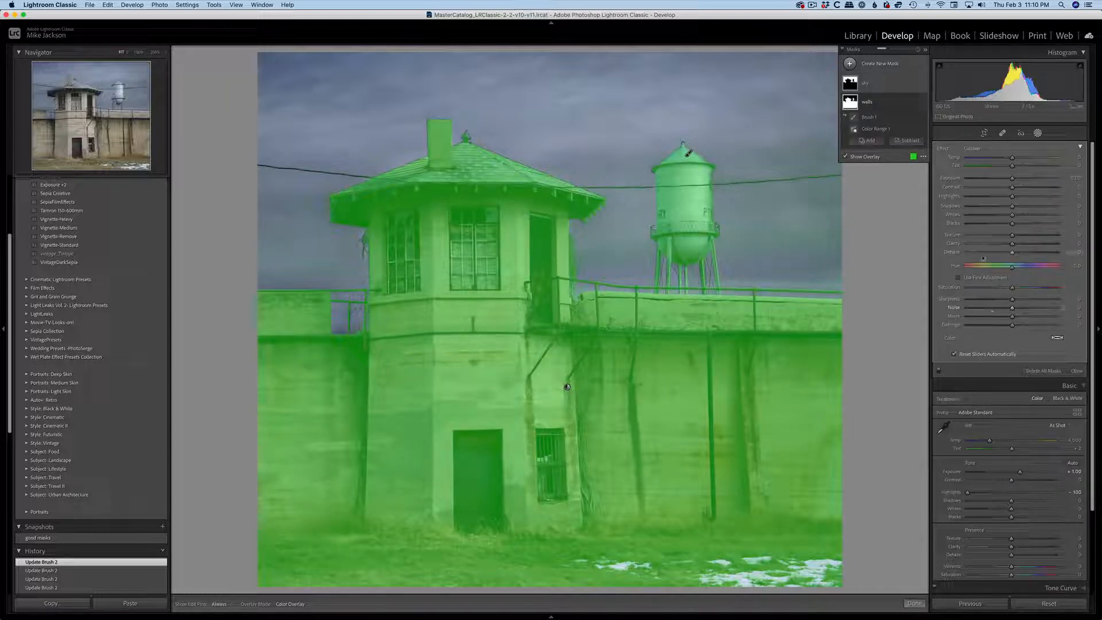
drag(1014, 246, 1032, 246)
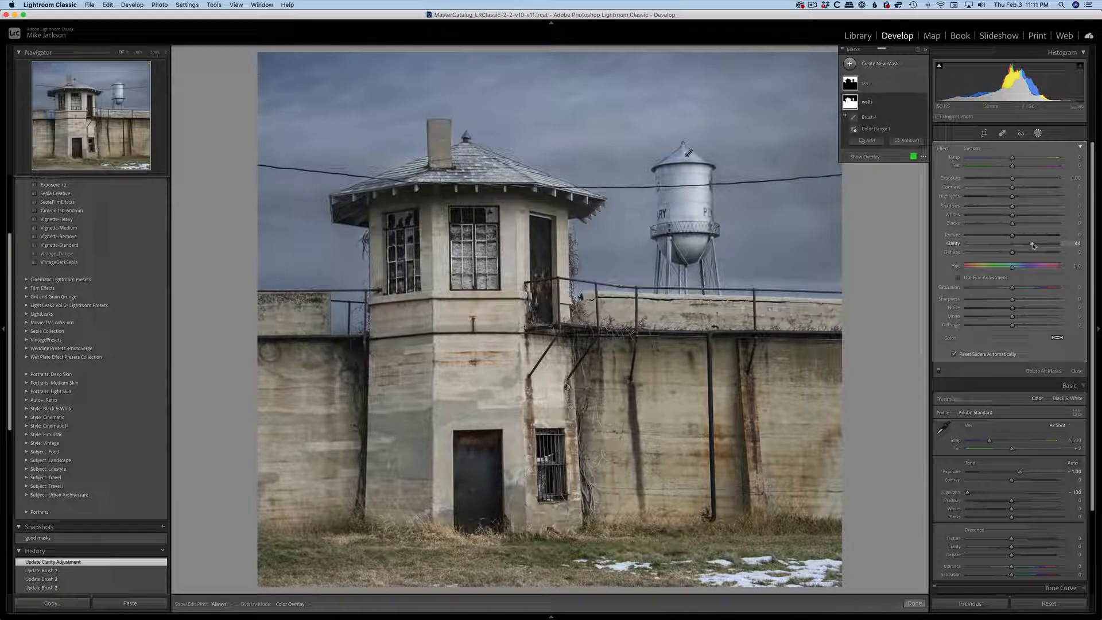
drag(1011, 252, 1021, 256)
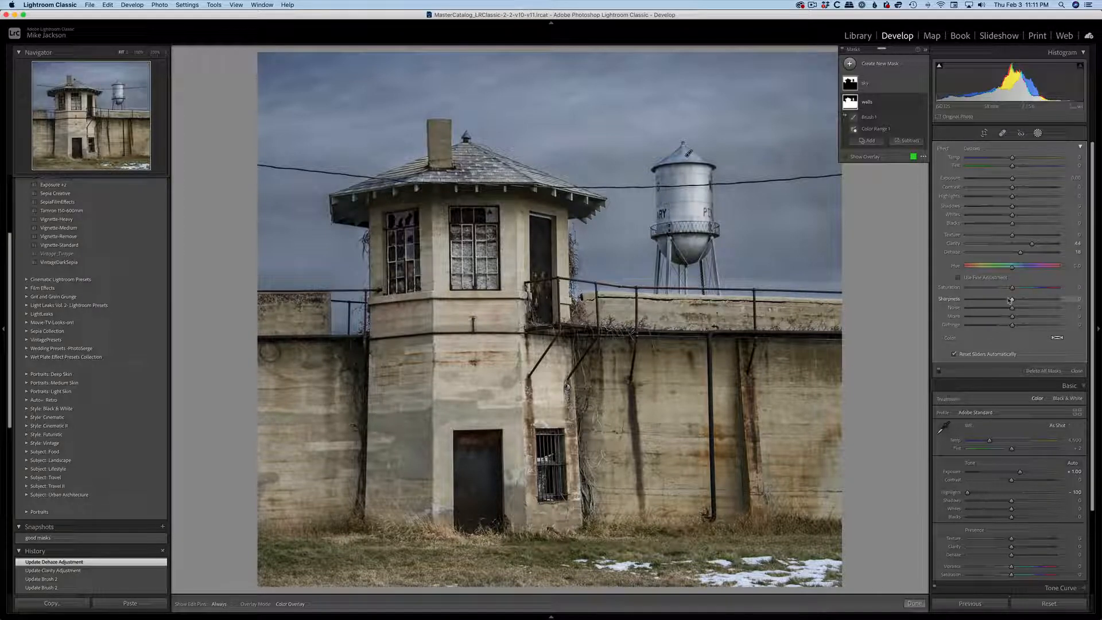
mouse_move(1088, 202)
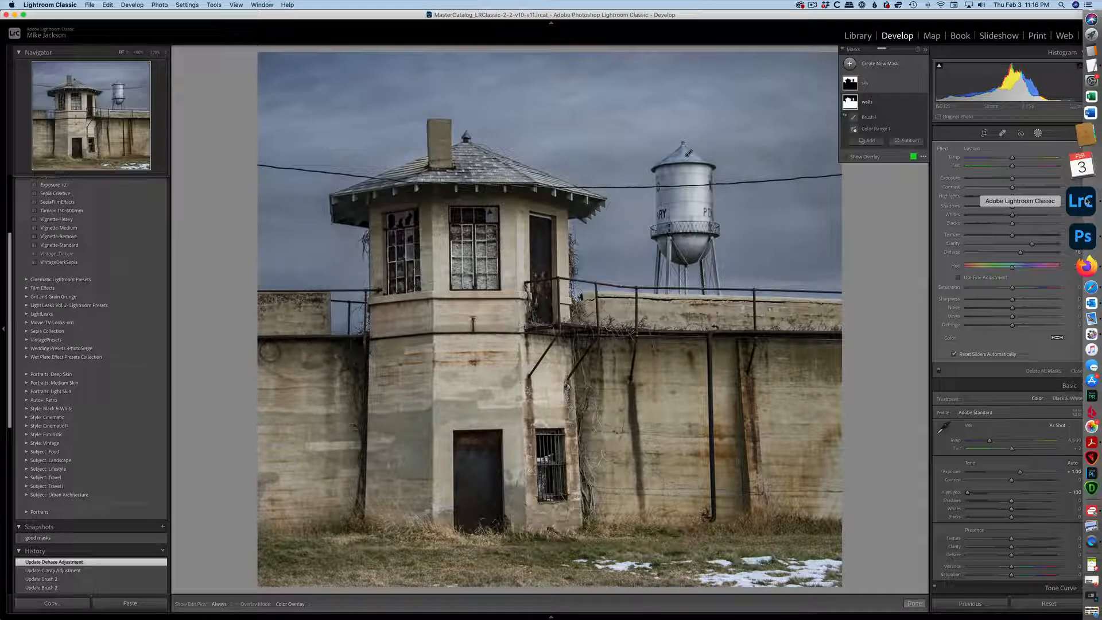
Compare the photo with the walls and sky masks each hidden and shown, and close masking.
click(921, 102)
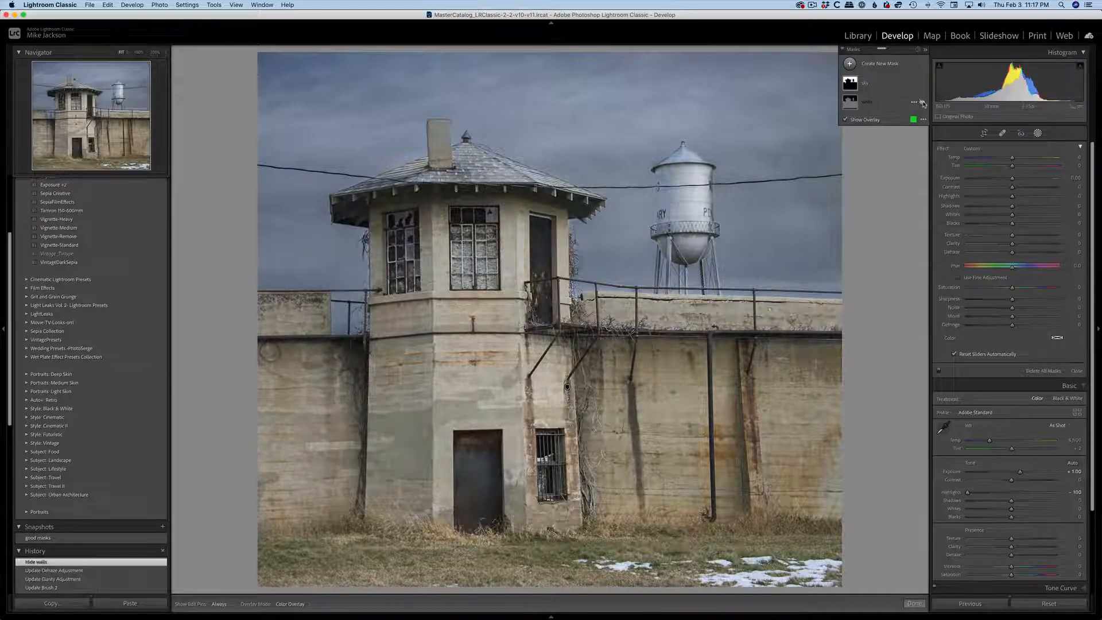
click(921, 102)
click(921, 102)
click(922, 103)
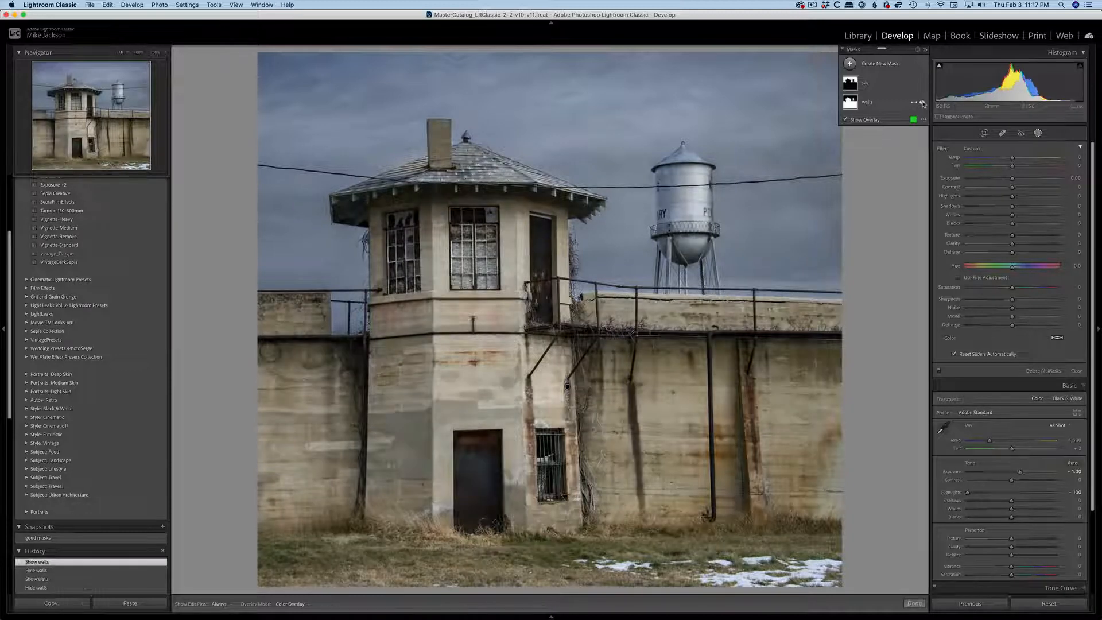
click(921, 84)
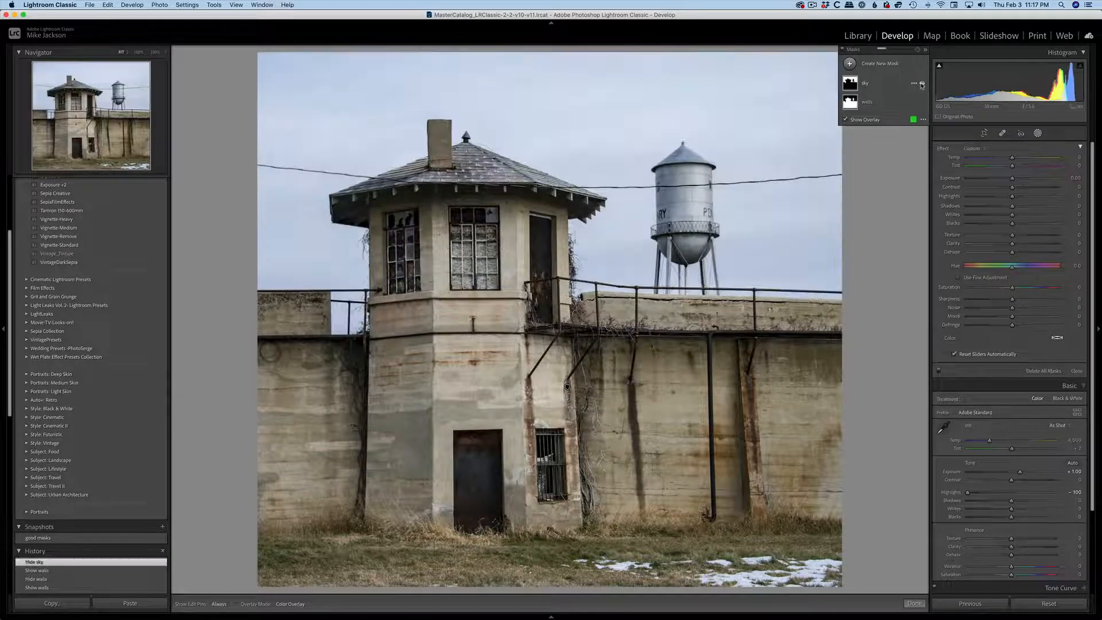
click(921, 84)
click(921, 83)
click(921, 84)
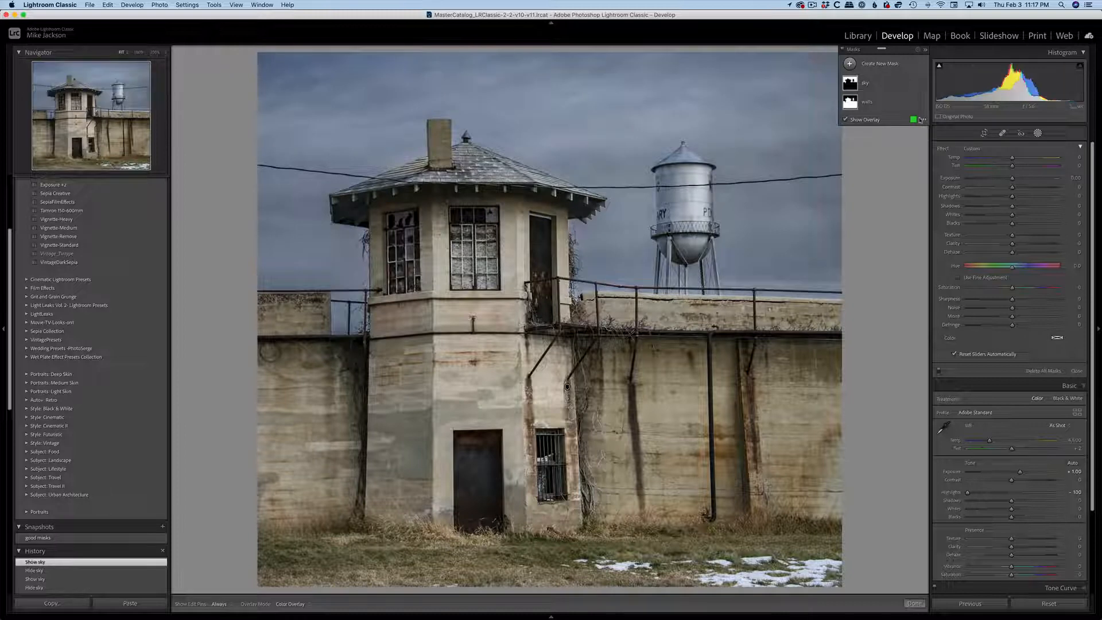
click(921, 102)
click(921, 102)
click(1076, 371)
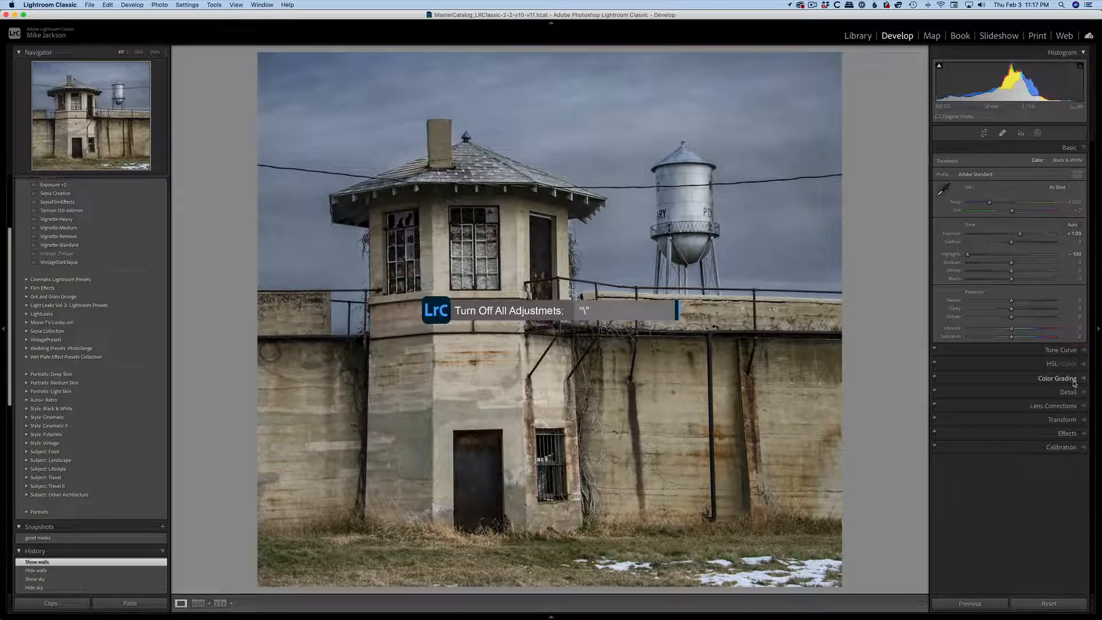
Compare the edit with the original photo, and set the global Texture to 40, Dehaze to 16 and Temp to 5,016.
key(backslash)
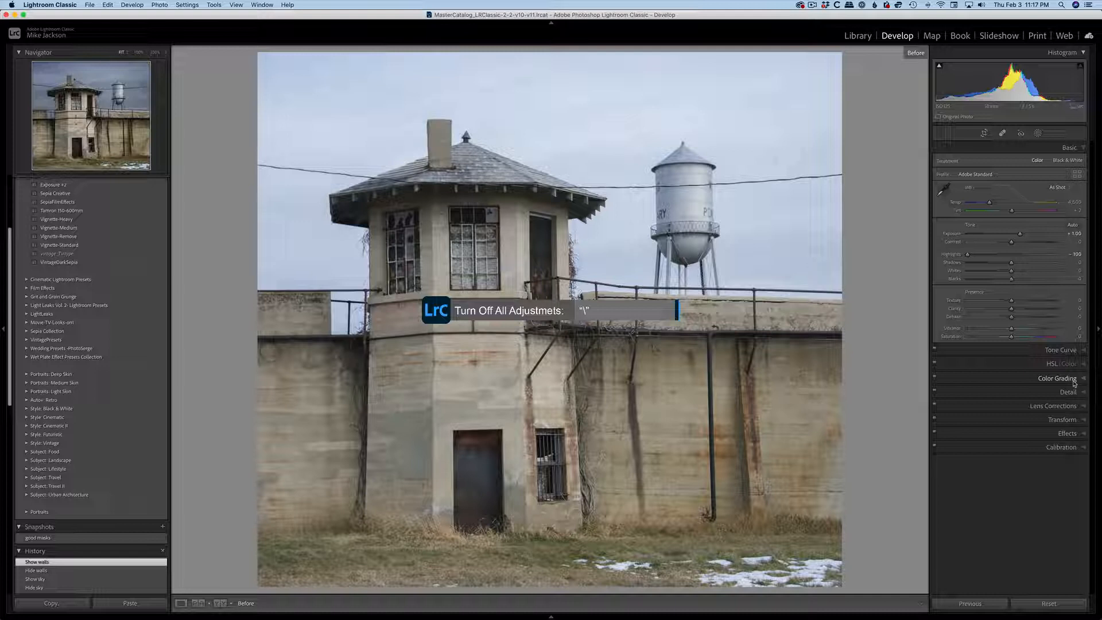
key(backslash)
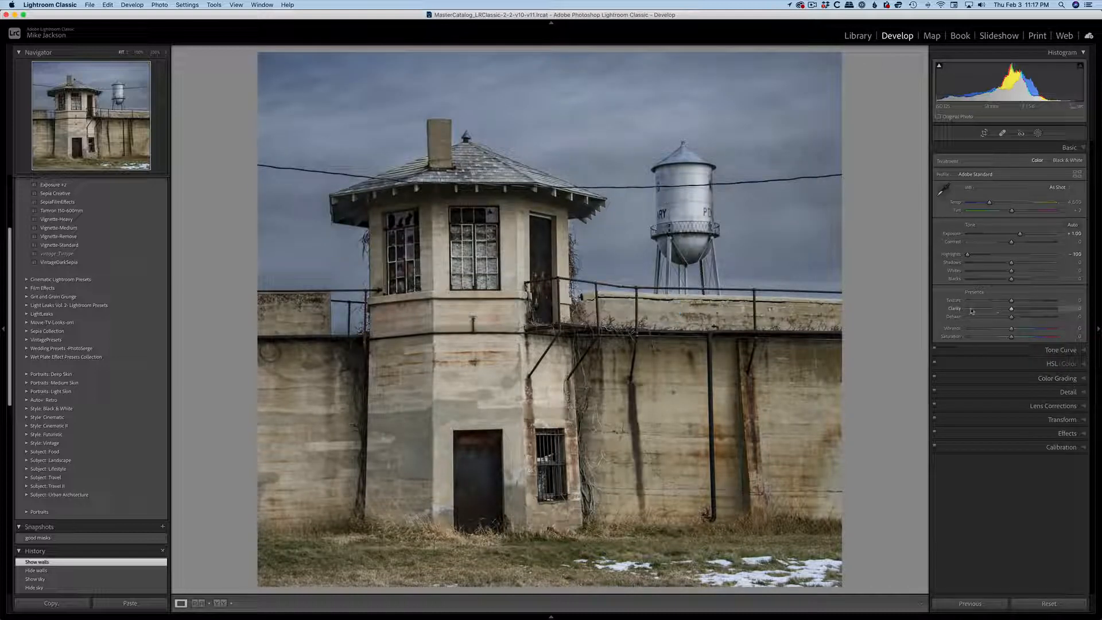
drag(1011, 304, 1028, 304)
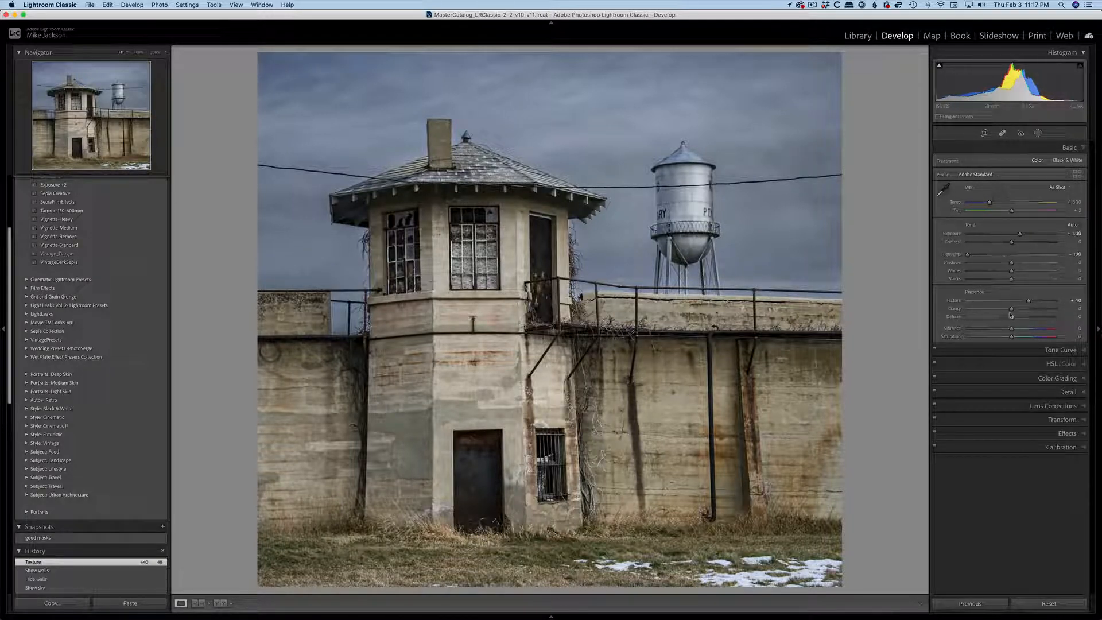
drag(1011, 317, 1017, 319)
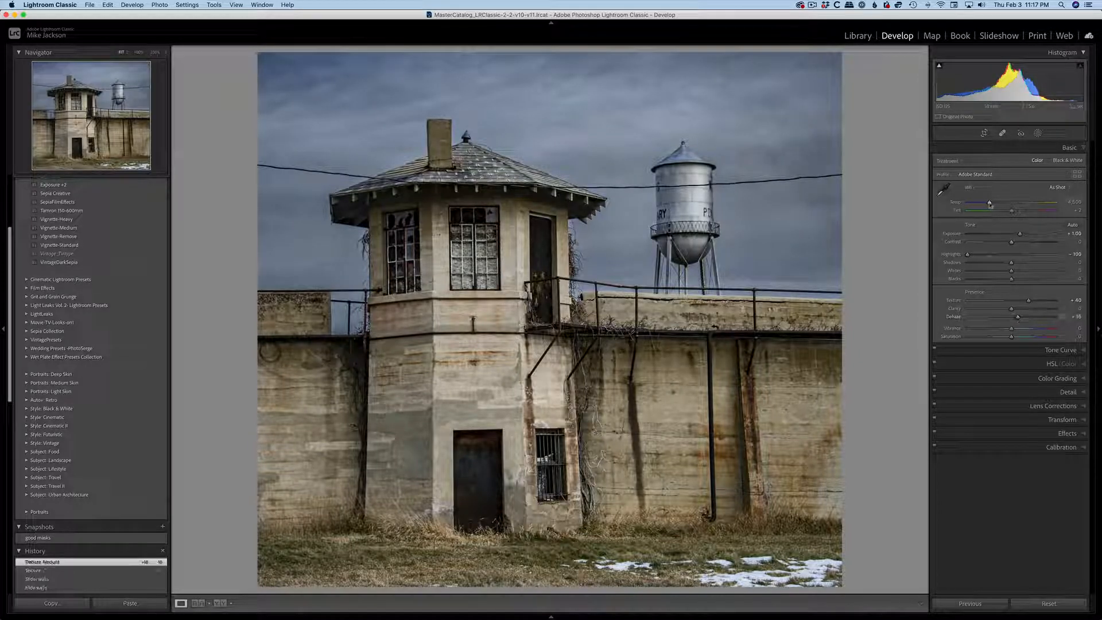
drag(990, 203, 994, 205)
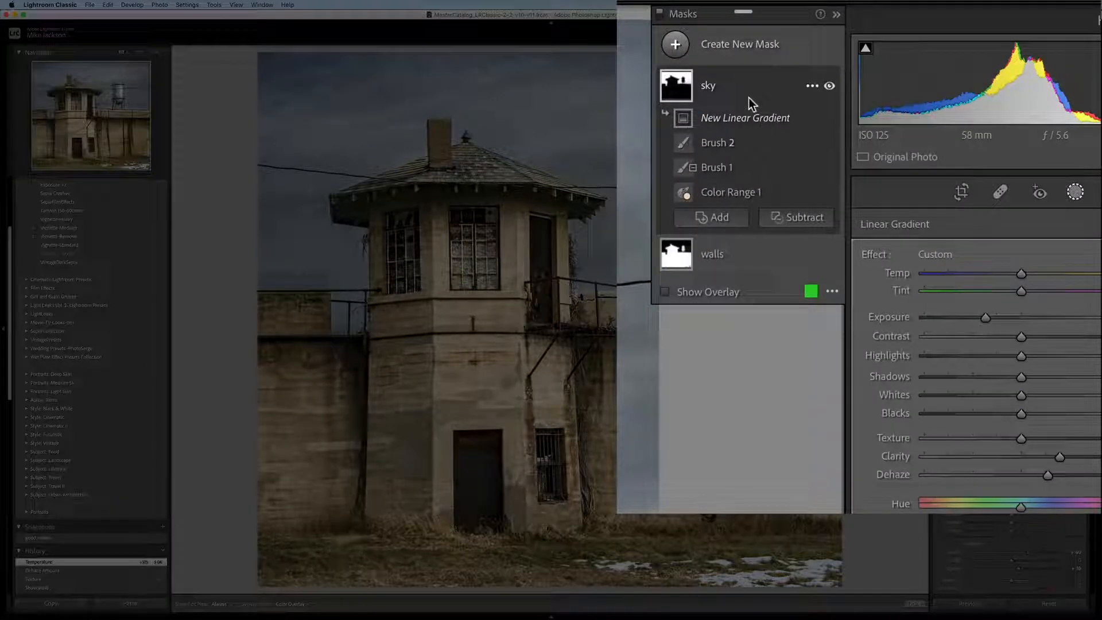
Try adding a linear gradient to the sky mask, running from the top of the sky down to the wall railing.
click(732, 221)
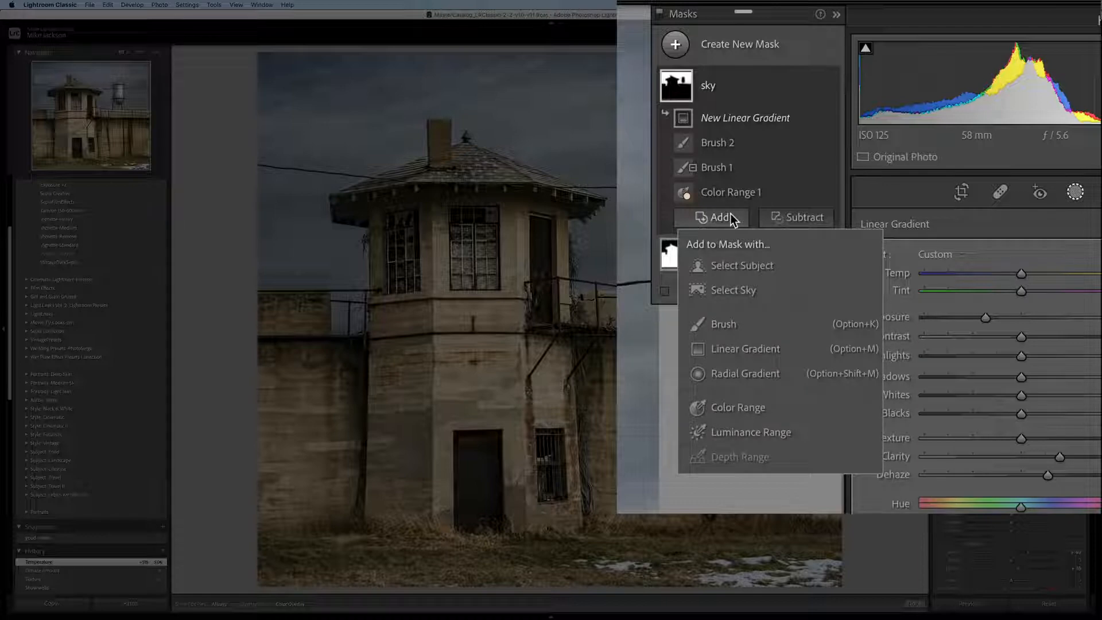
click(744, 350)
drag(607, 62, 606, 333)
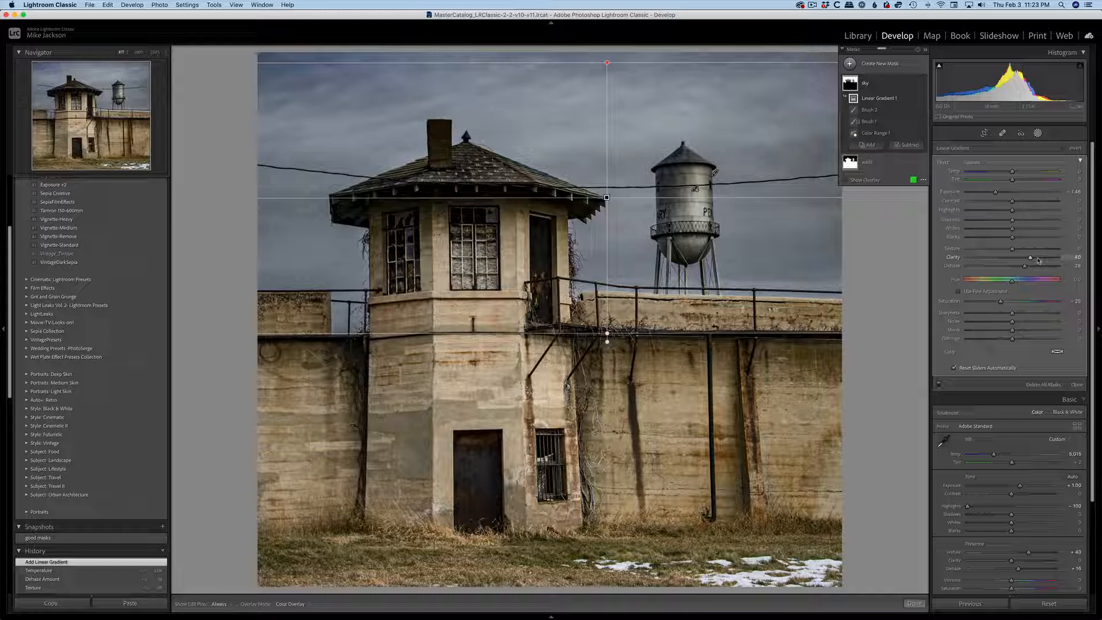
key(super+z)
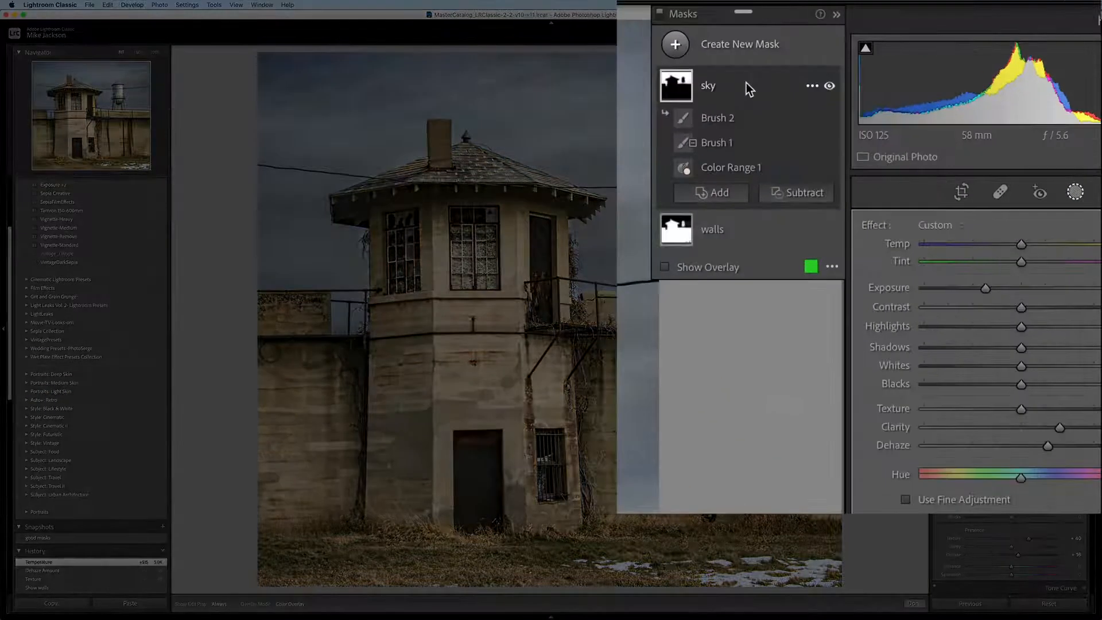
Intersect the sky mask with a linear gradient running from the photo's top edge to below the wall railing, and lower its Exposure.
right_click(883, 84)
mouse_move(909, 101)
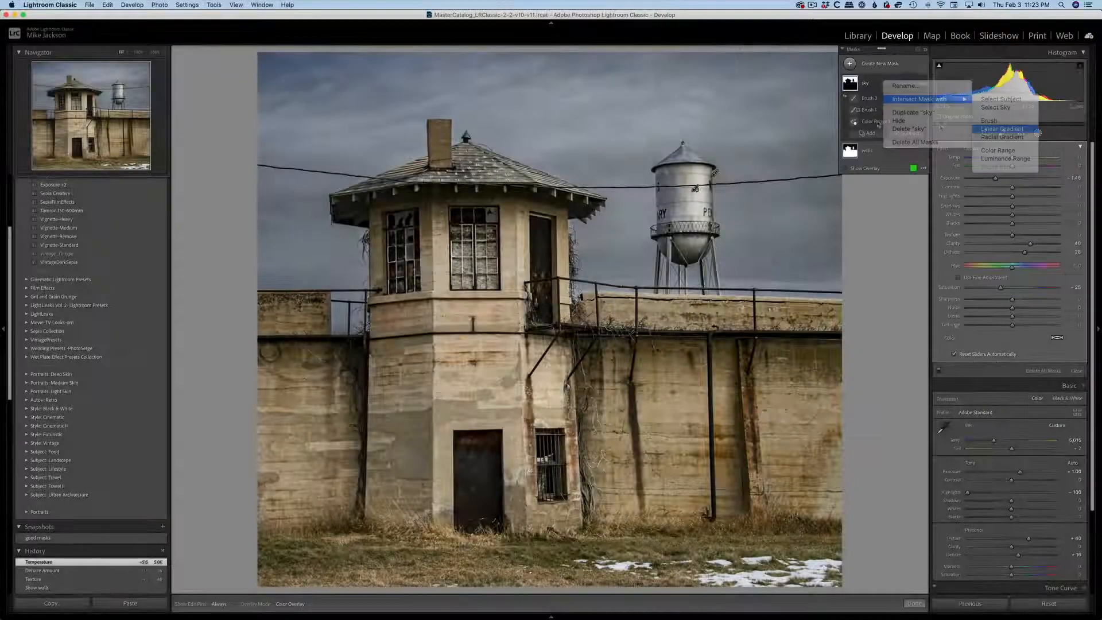
click(1042, 183)
drag(602, 273, 595, 375)
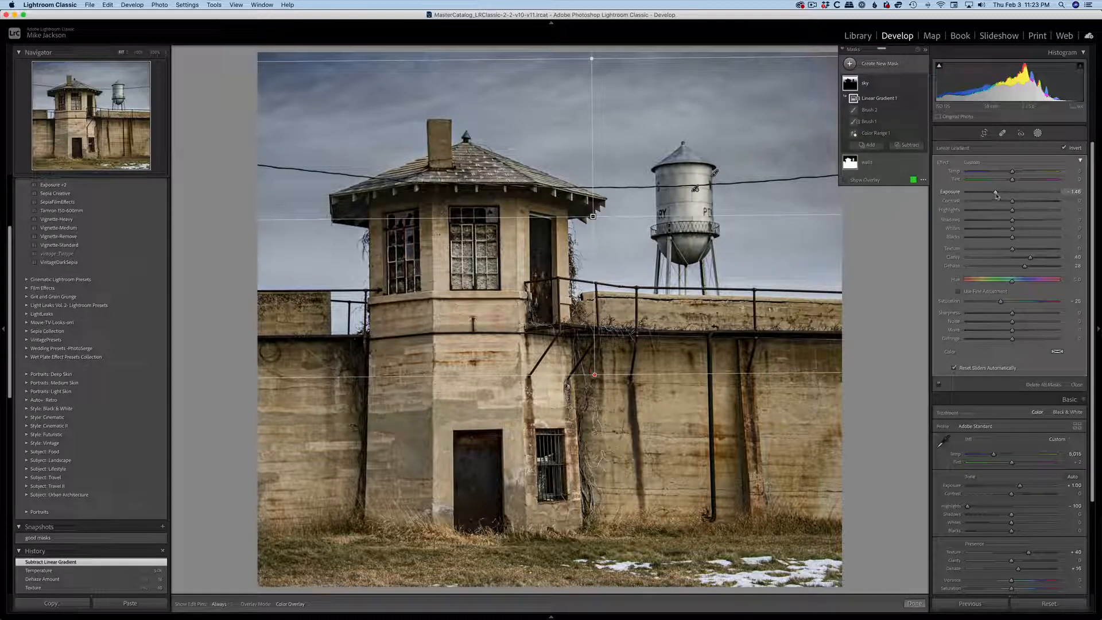
drag(995, 192, 979, 195)
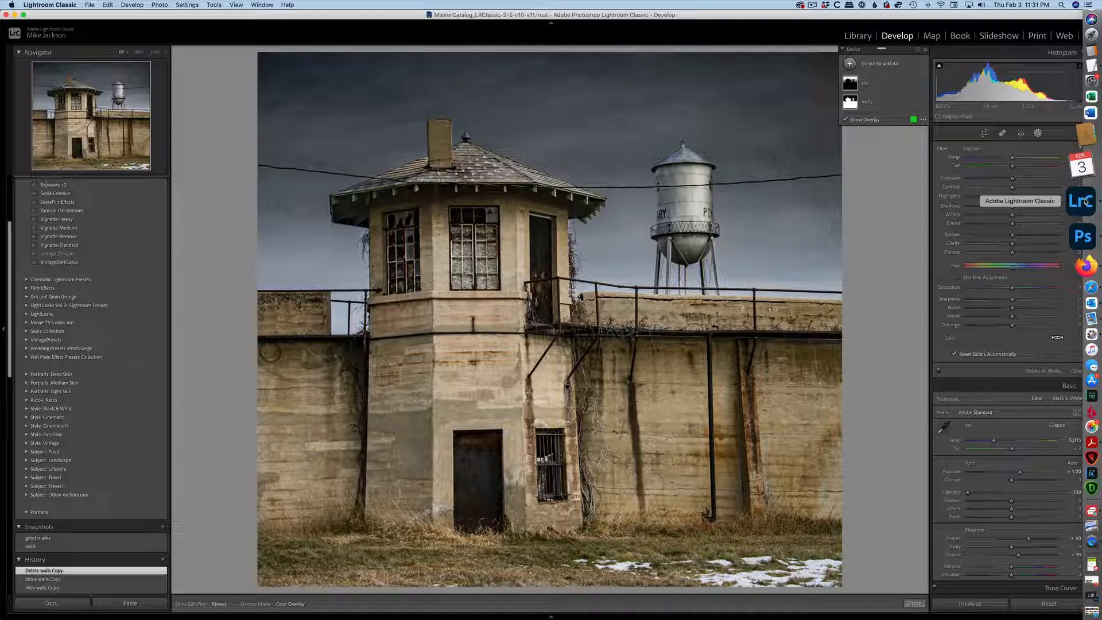
Duplicate the walls mask and reset the copy's Clarity and Dehaze to 0.
click(876, 101)
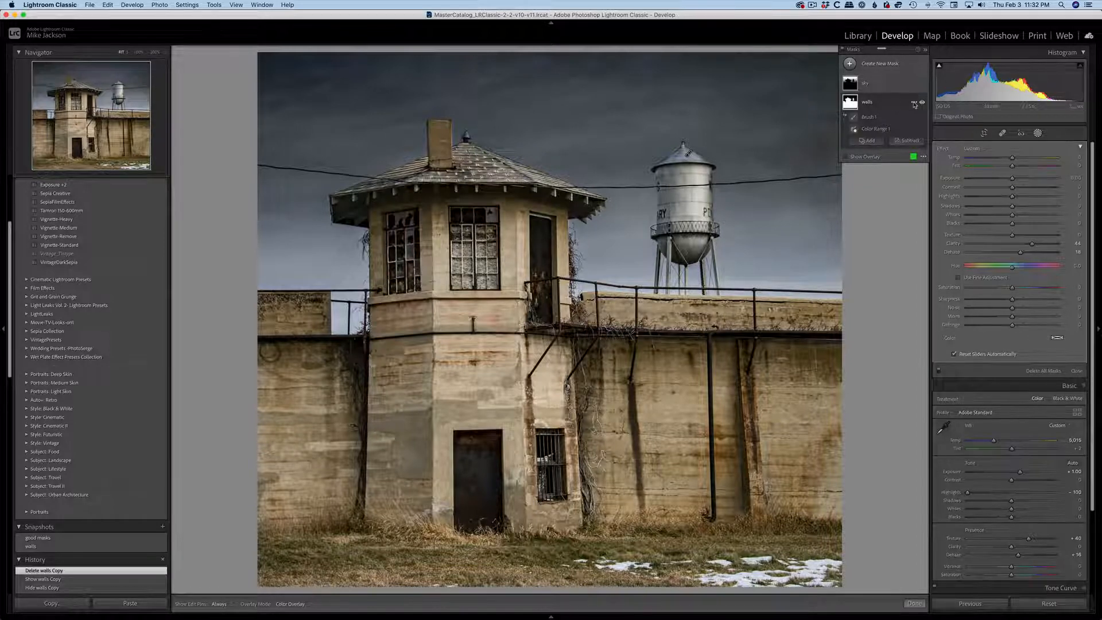
click(915, 105)
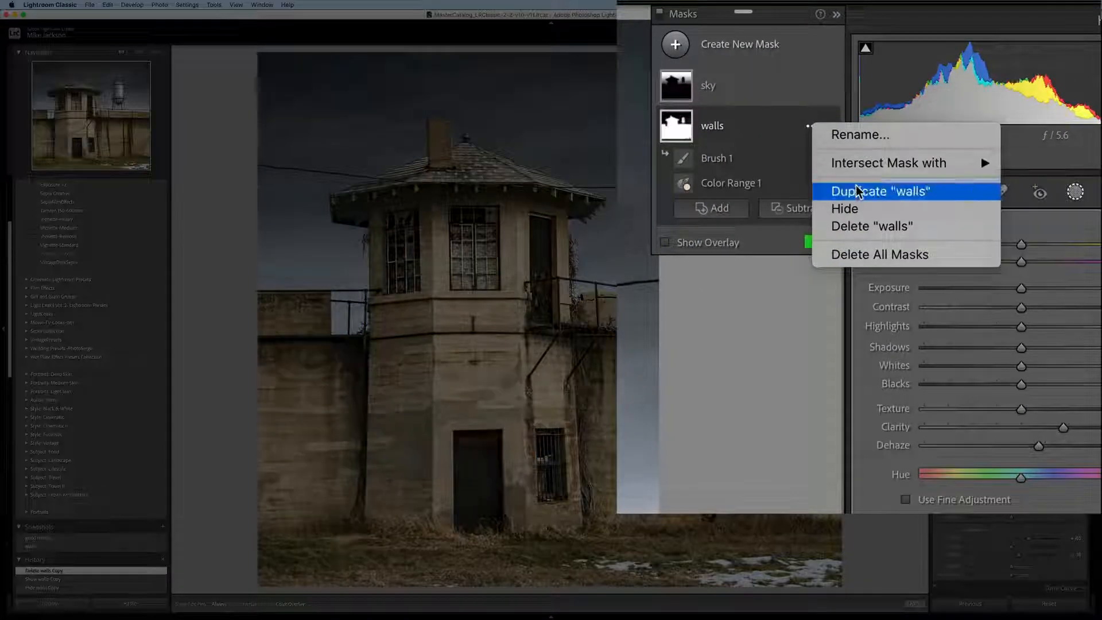
click(937, 135)
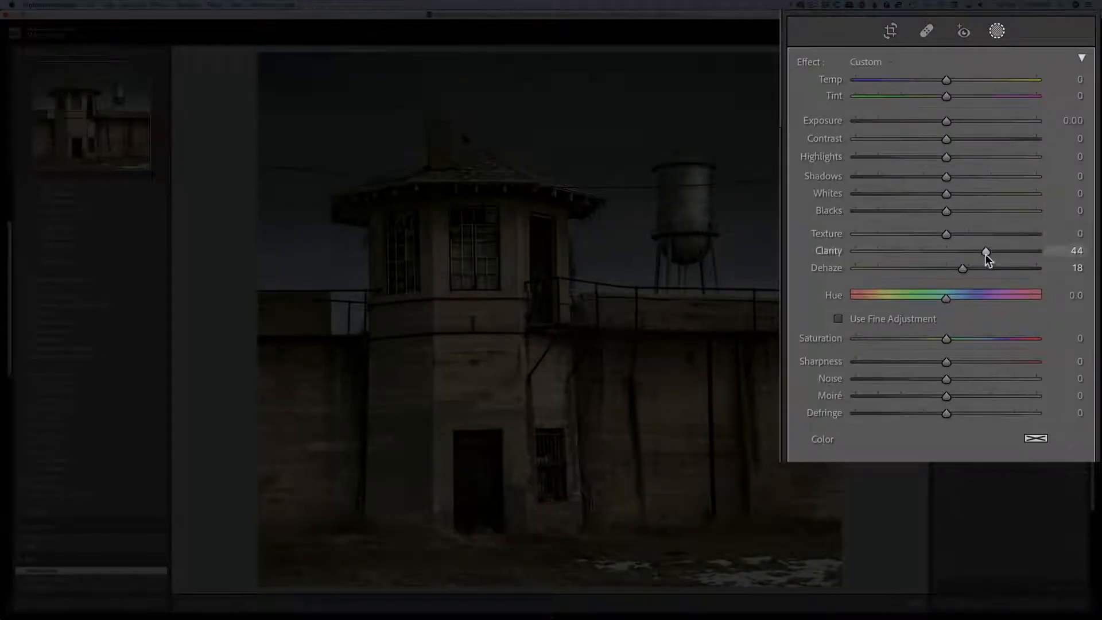
drag(985, 252, 946, 268)
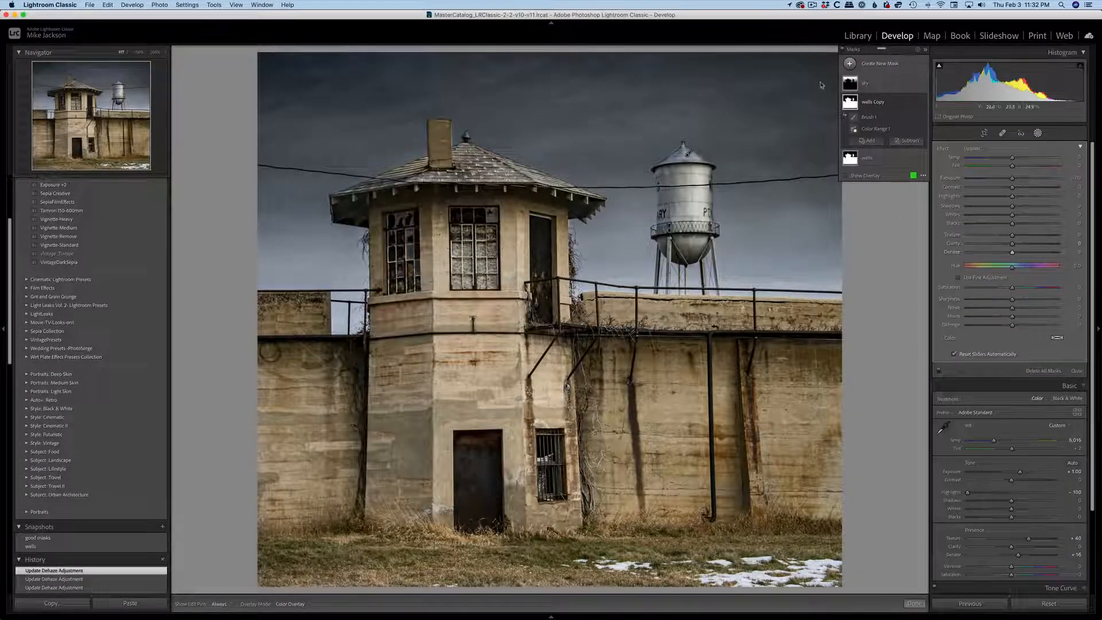
Compare the photo with the walls copy mask hidden and shown.
mouse_move(890, 105)
click(922, 102)
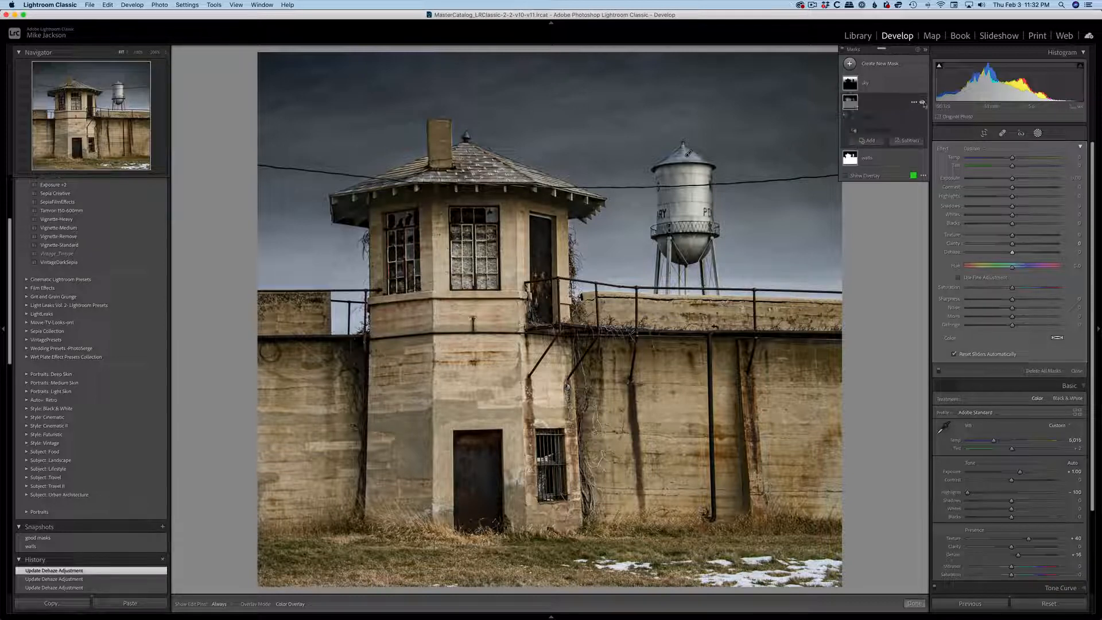
click(922, 103)
click(923, 103)
click(922, 103)
click(922, 102)
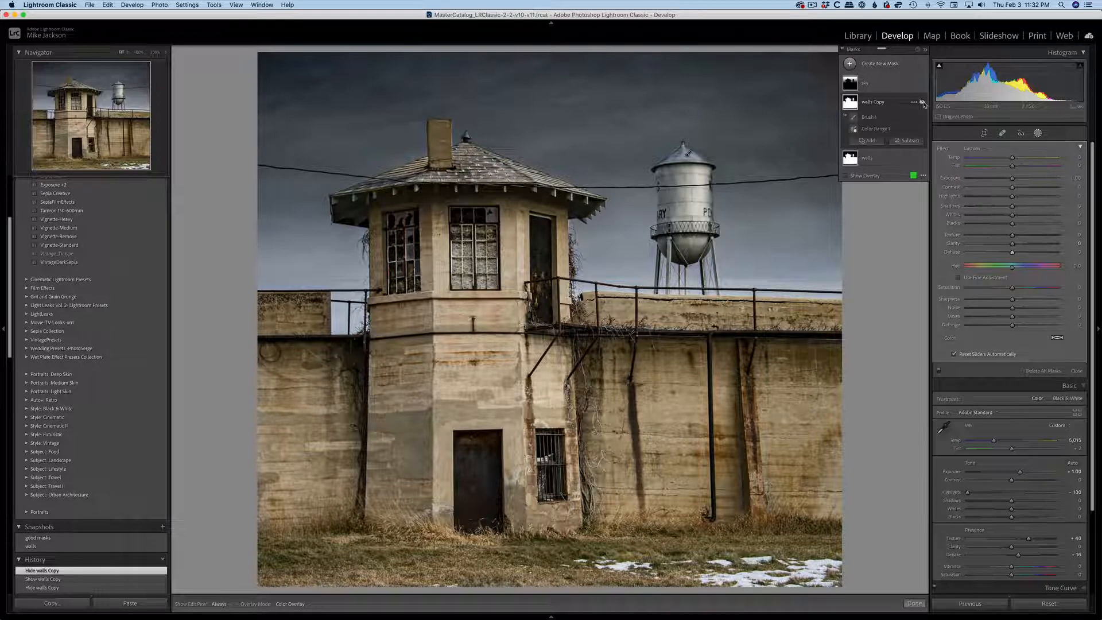
Rename the walls copy mask as first light beams.
double_click(882, 105)
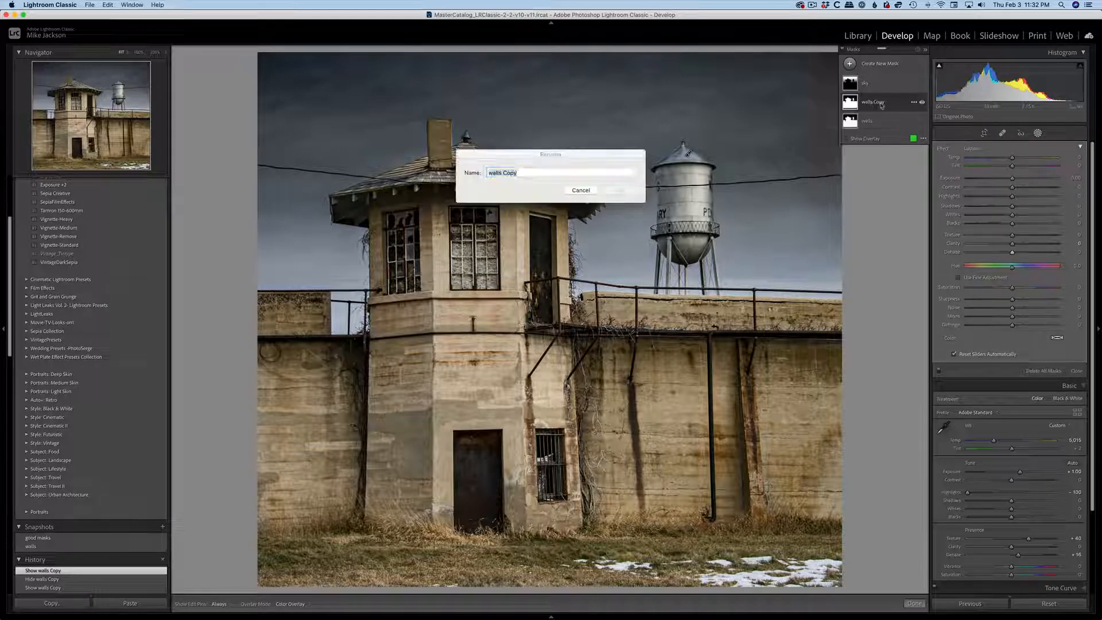
text(l)
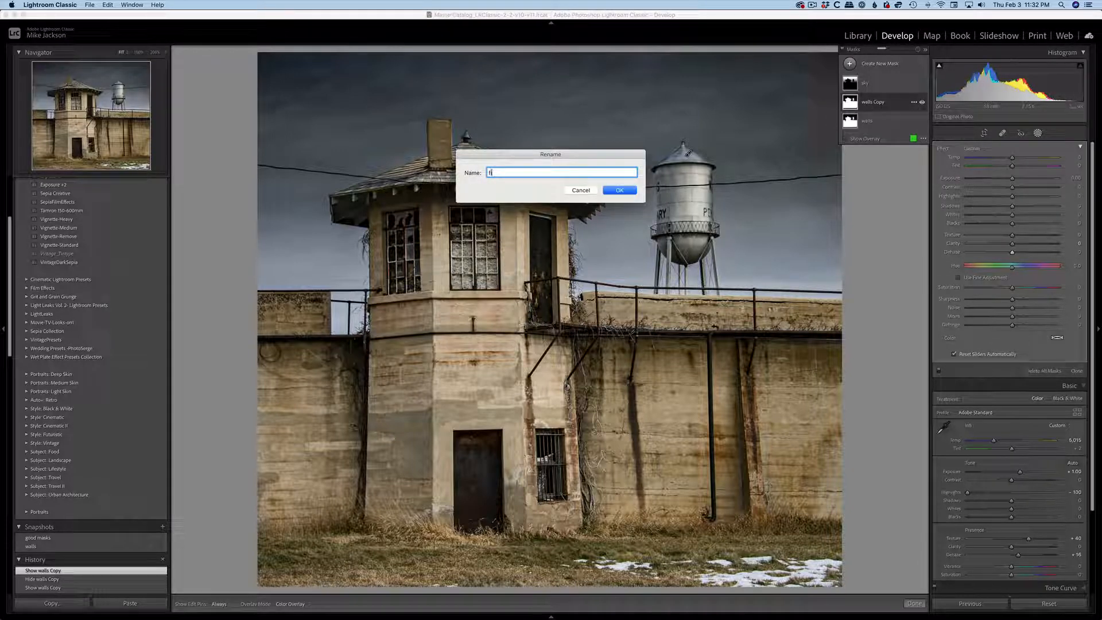
text(irst light bea)
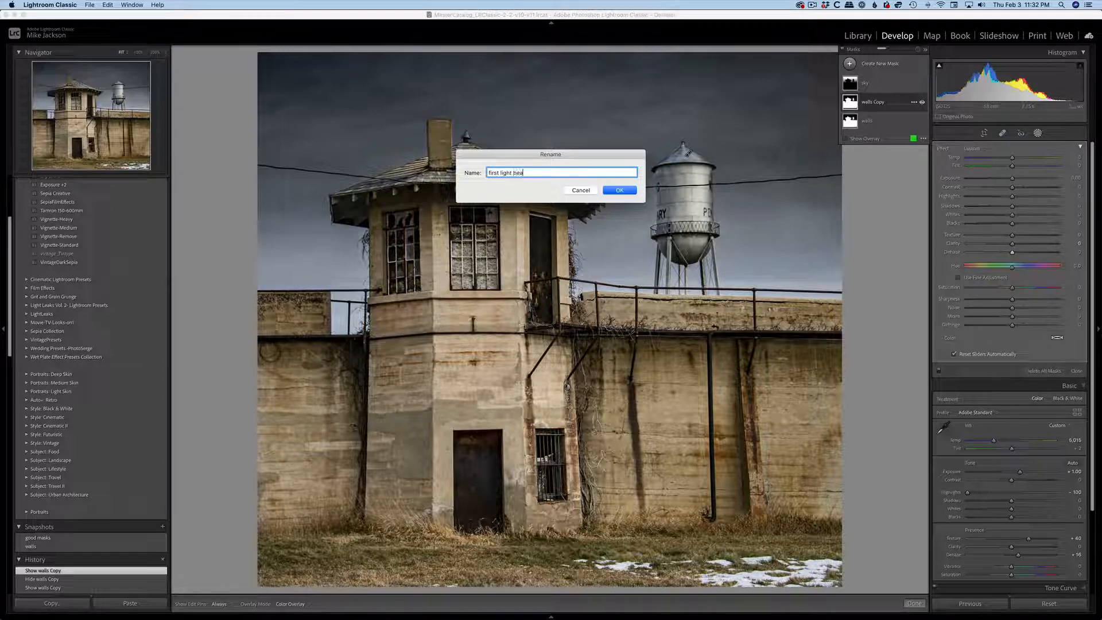
text(ms)
click(628, 190)
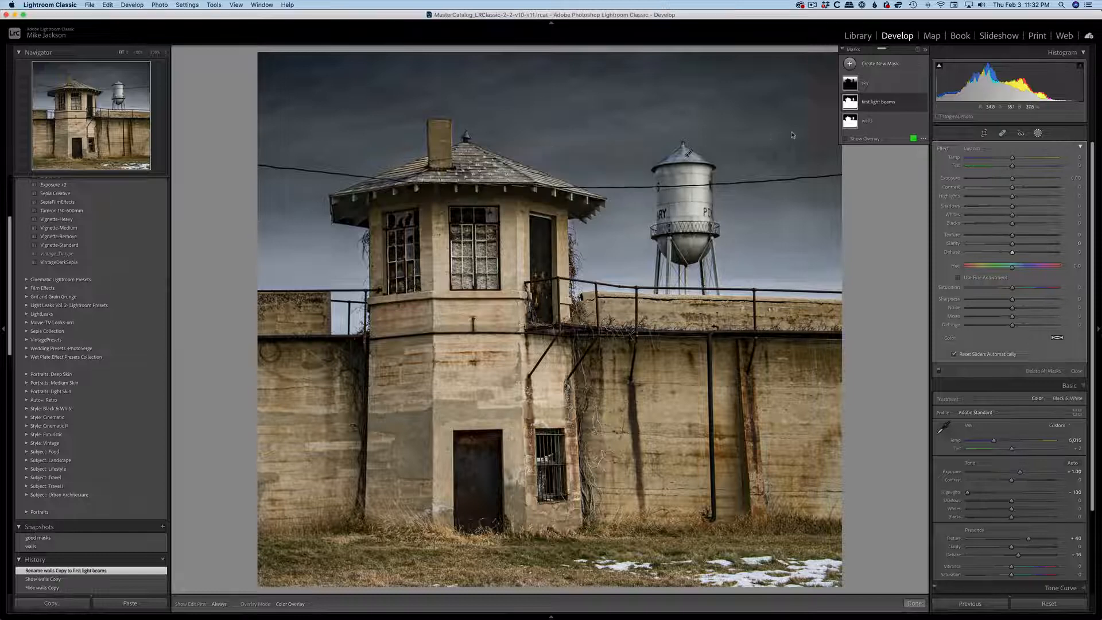
Duplicate the first light beams mask and rename the copy as second beams.
click(913, 104)
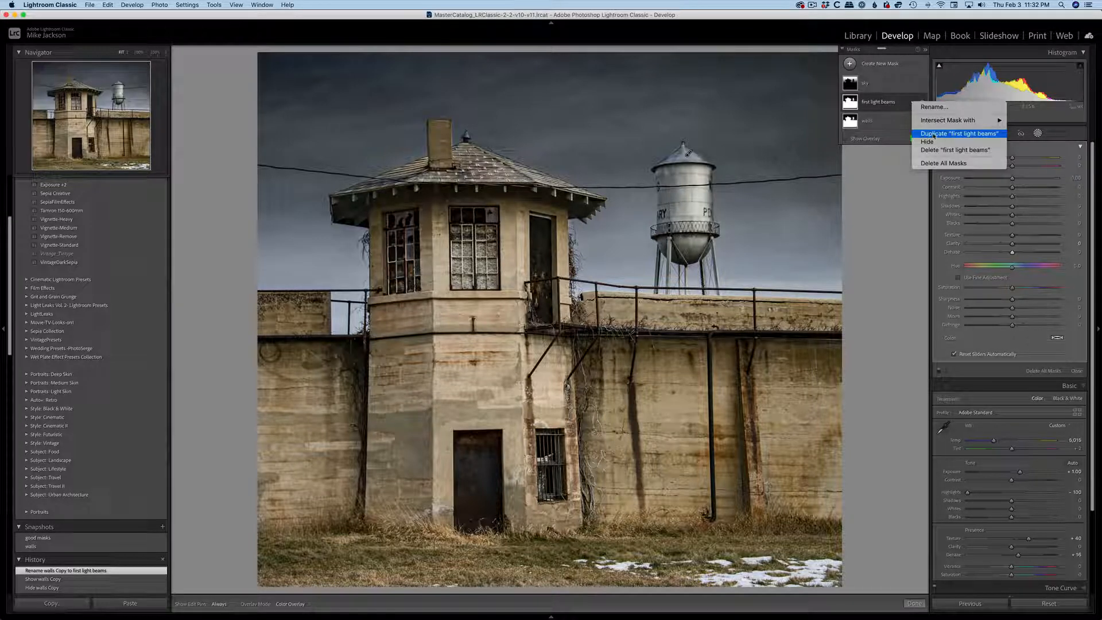
click(932, 134)
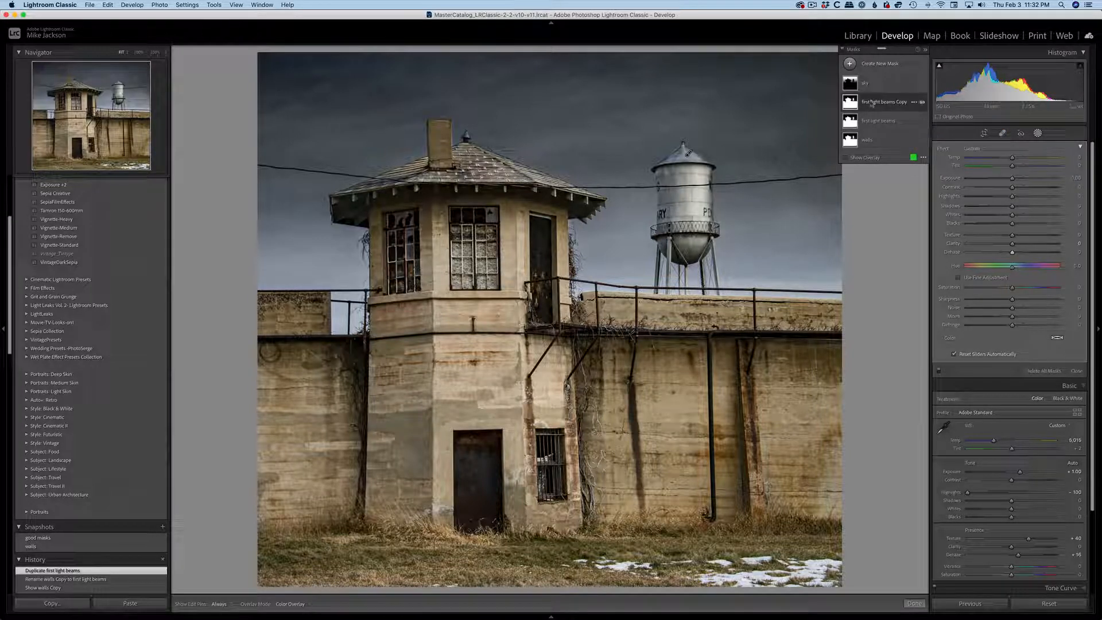
click(872, 104)
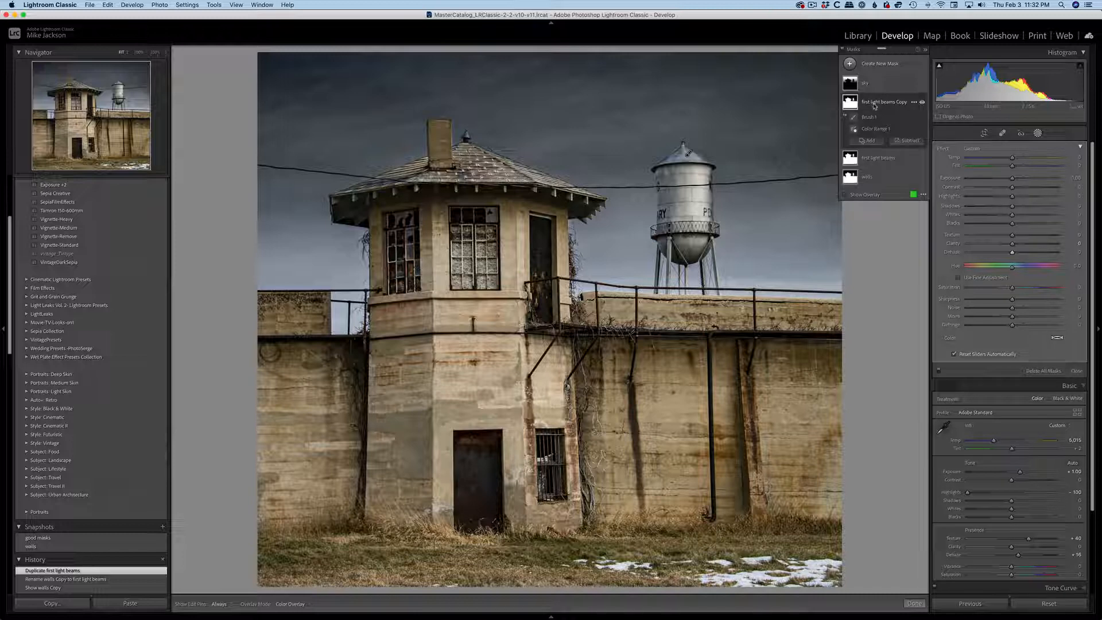
double_click(873, 105)
text(sec)
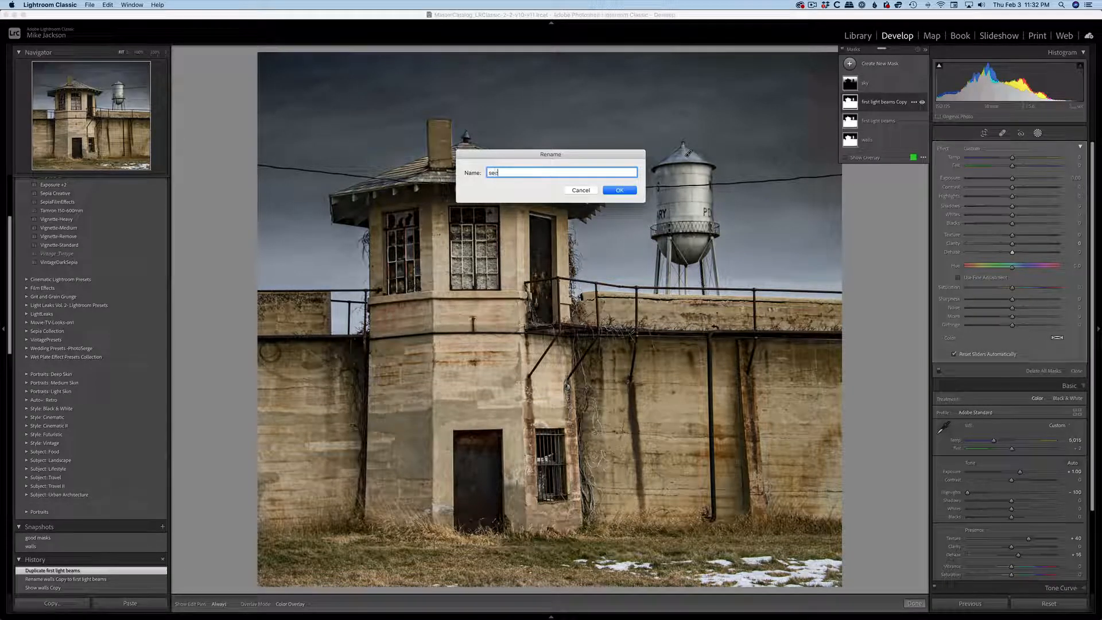
text(ond beams)
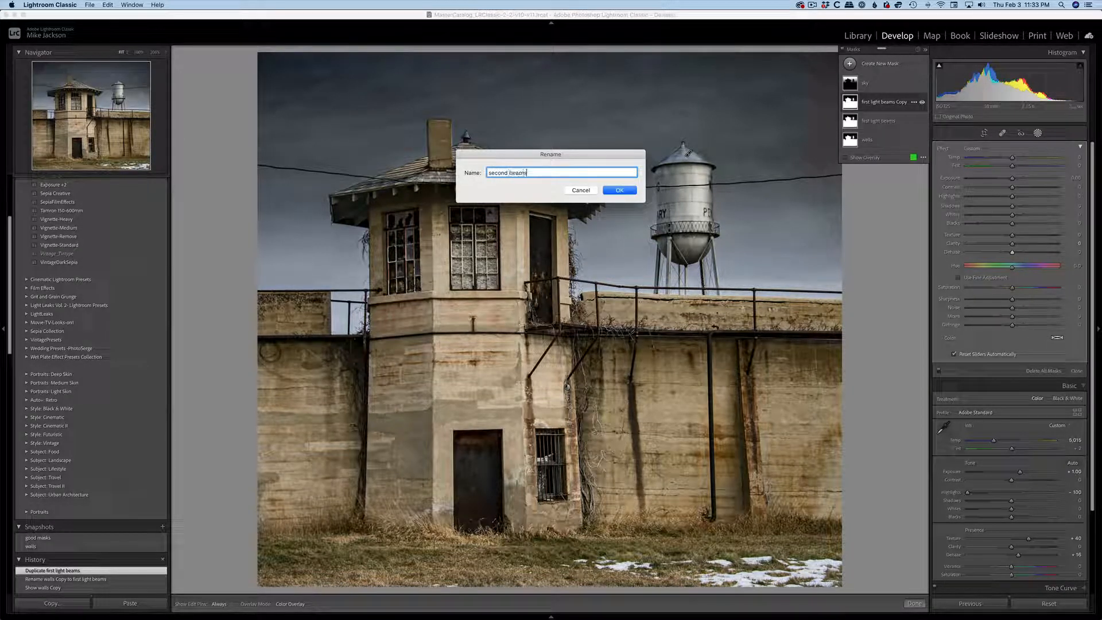
click(617, 190)
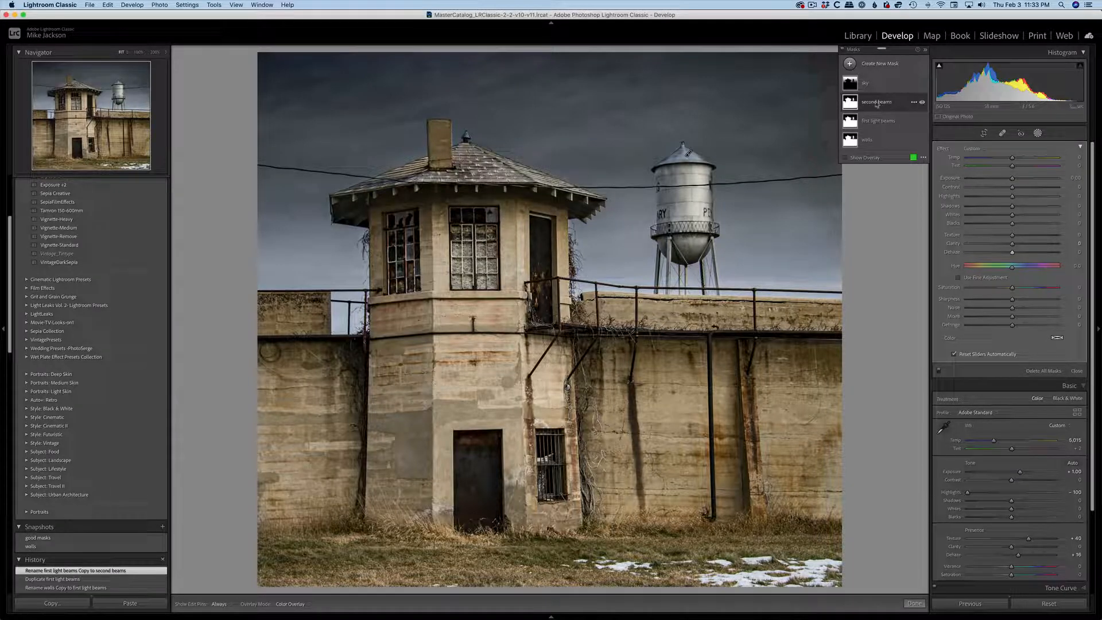
Duplicate the second beams mask and rename the copy as safe walls.
click(913, 102)
mouse_move(928, 121)
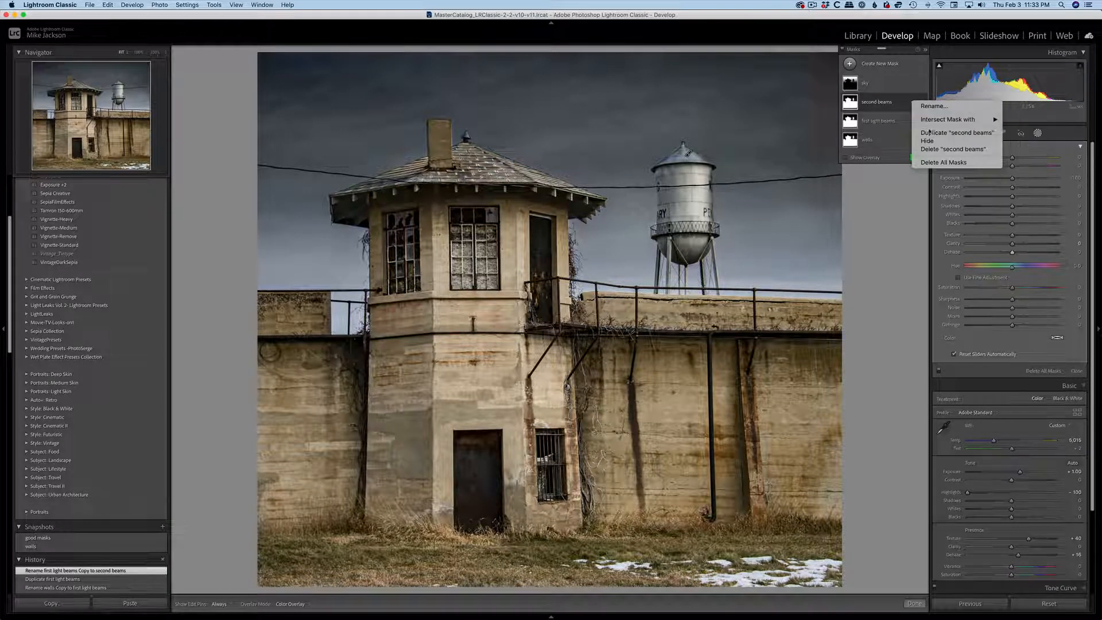
click(930, 133)
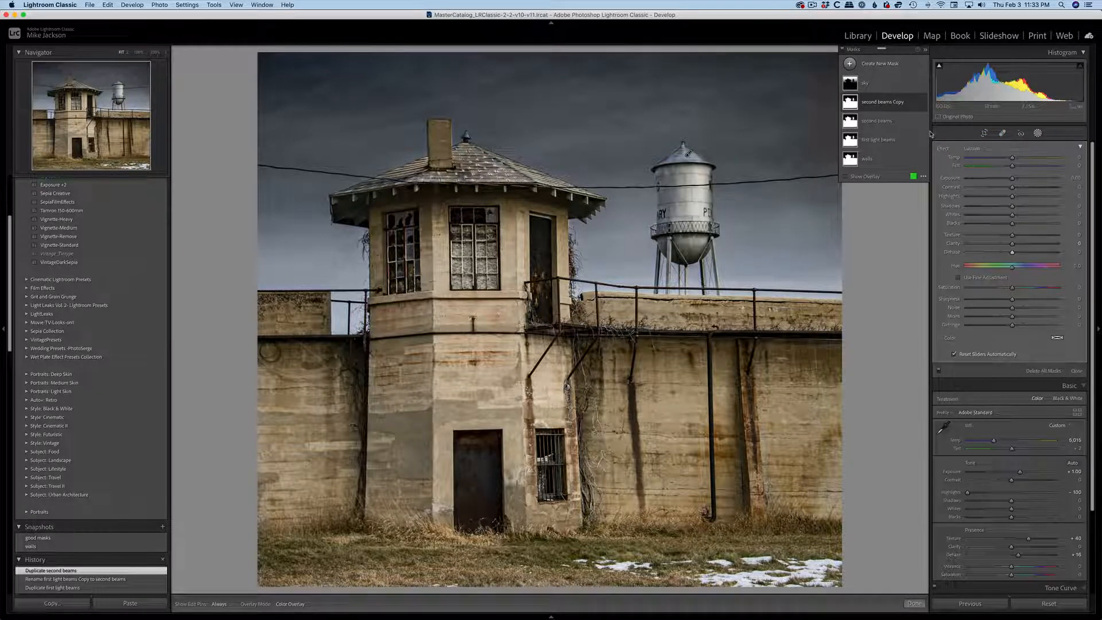
double_click(888, 103)
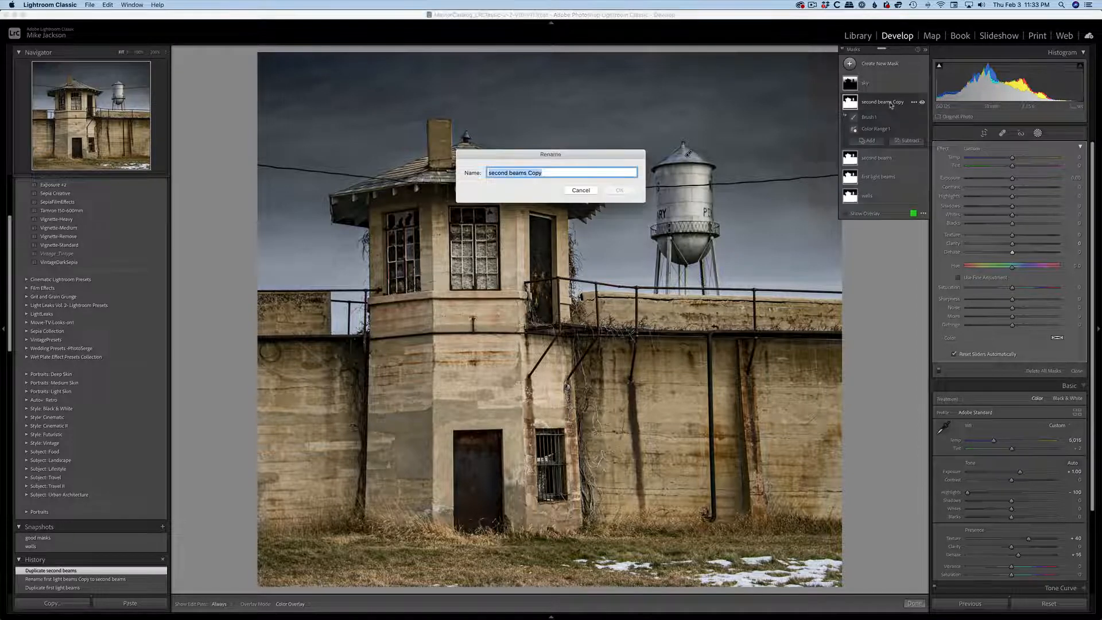
text(safe walls)
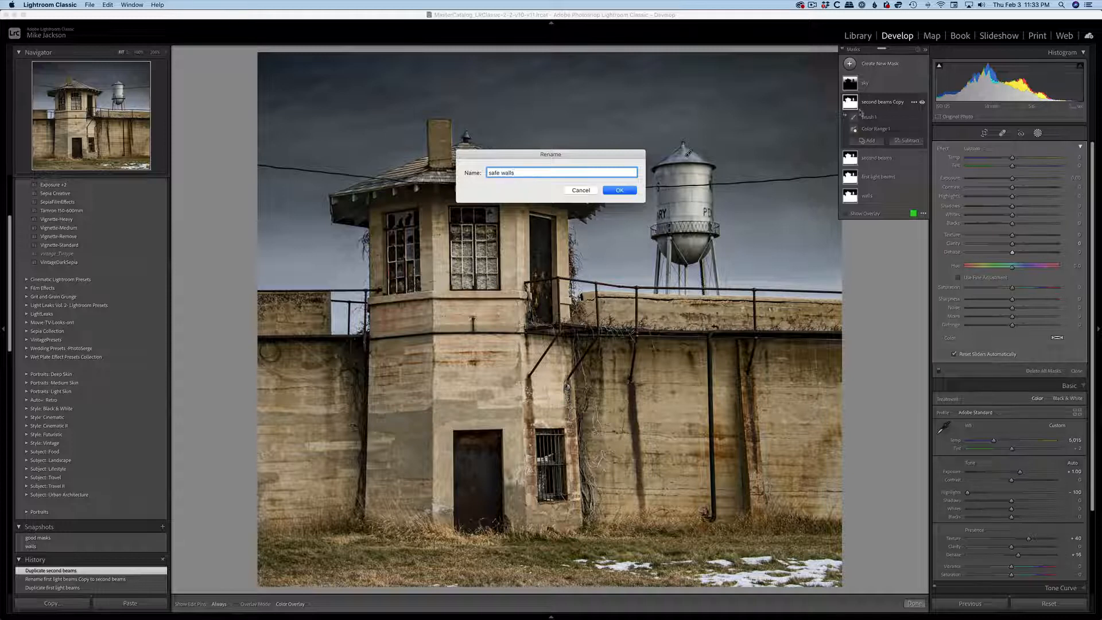
click(615, 191)
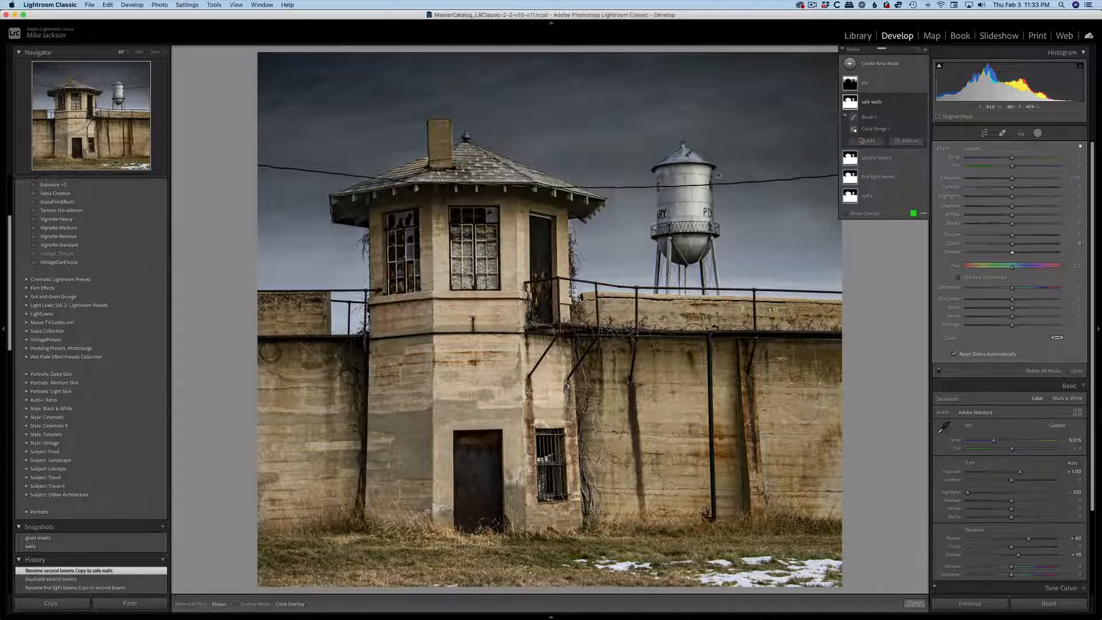
Hide the safe walls and second beams masks.
click(922, 102)
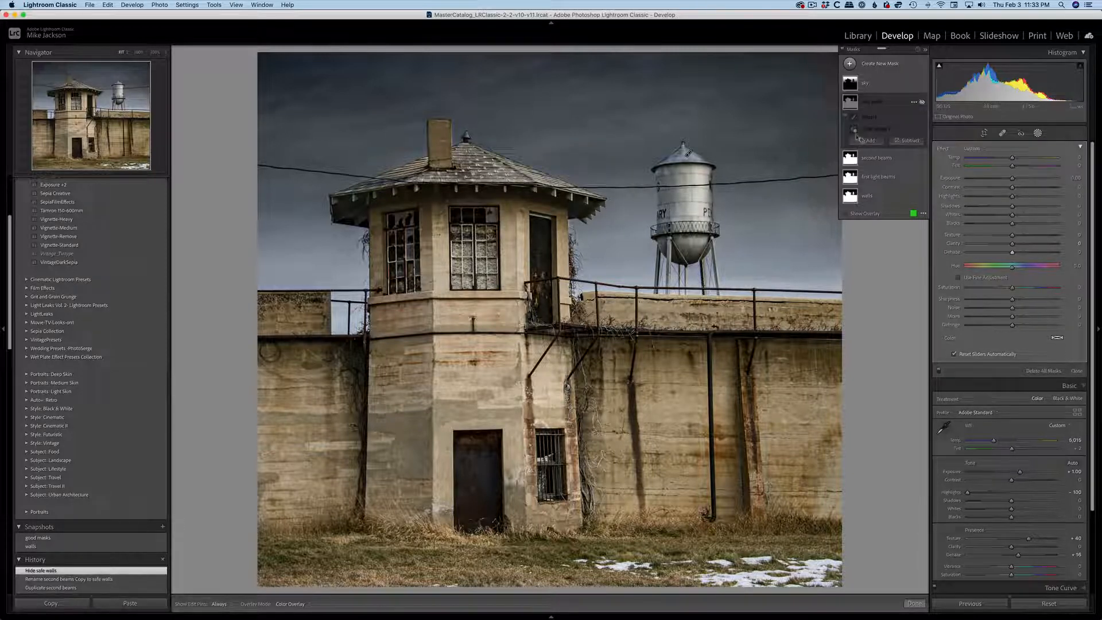
click(921, 159)
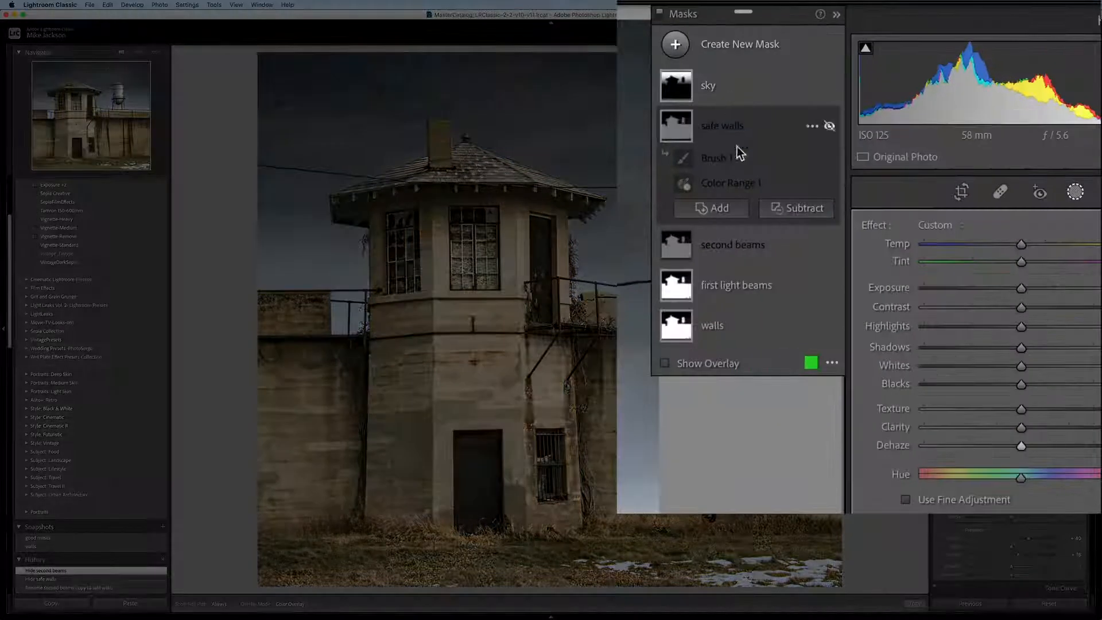
Intersect the first light beams mask with a radial gradient, angled diagonally and centred over the guard tower.
right_click(735, 285)
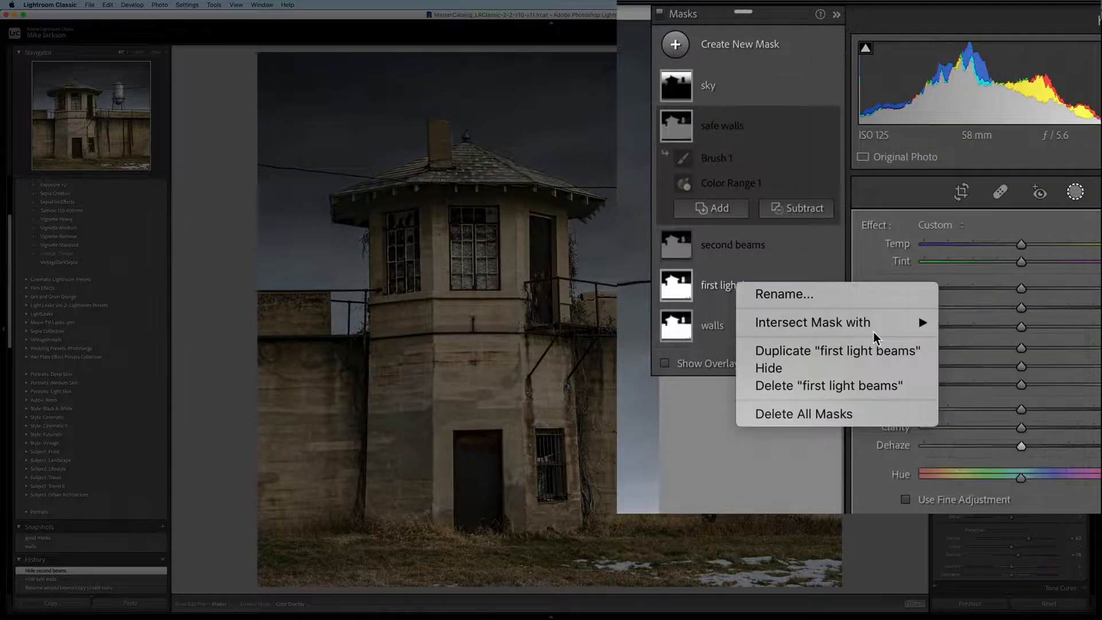
mouse_move(885, 321)
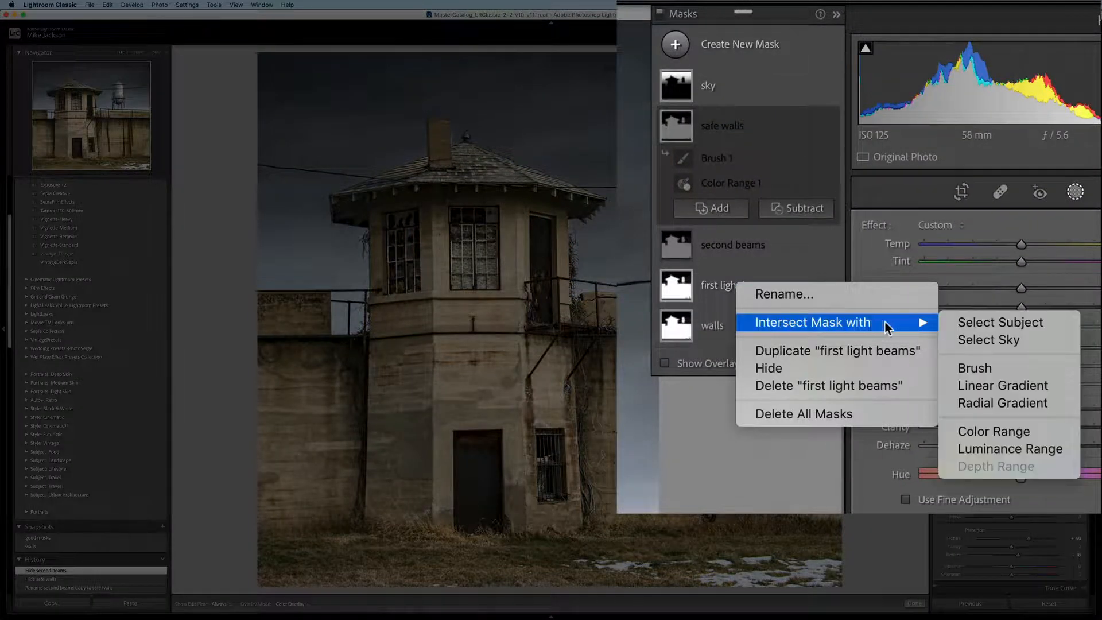
click(1037, 403)
mouse_move(586, 175)
mouse_down()
mouse_move(601, 179)
mouse_move(315, 306)
mouse_move(315, 228)
mouse_move(313, 245)
mouse_up()
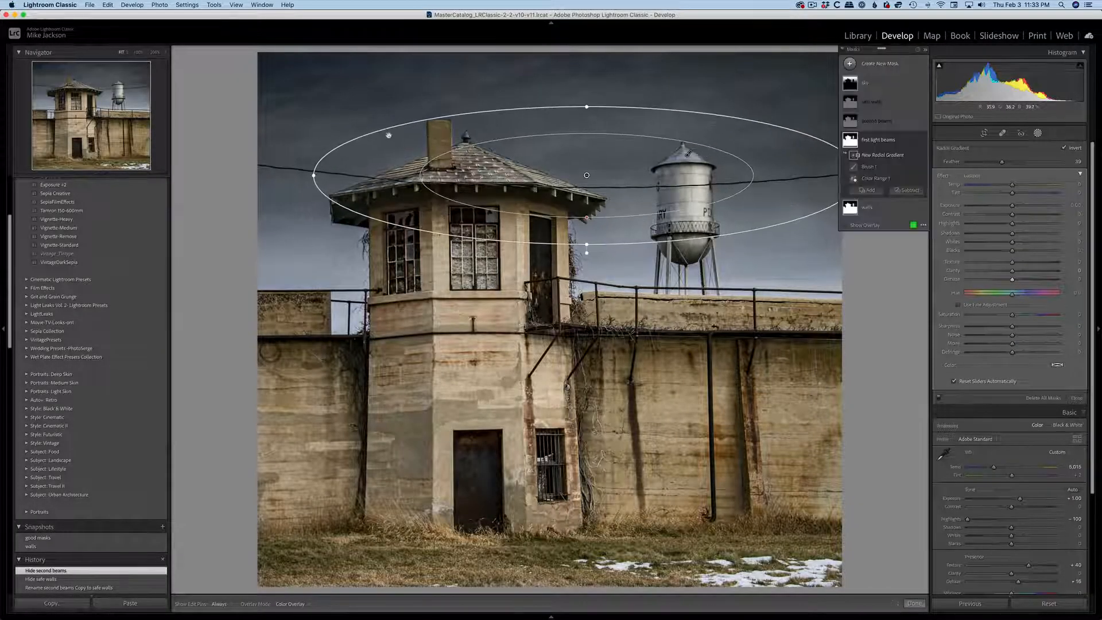
drag(586, 250, 624, 242)
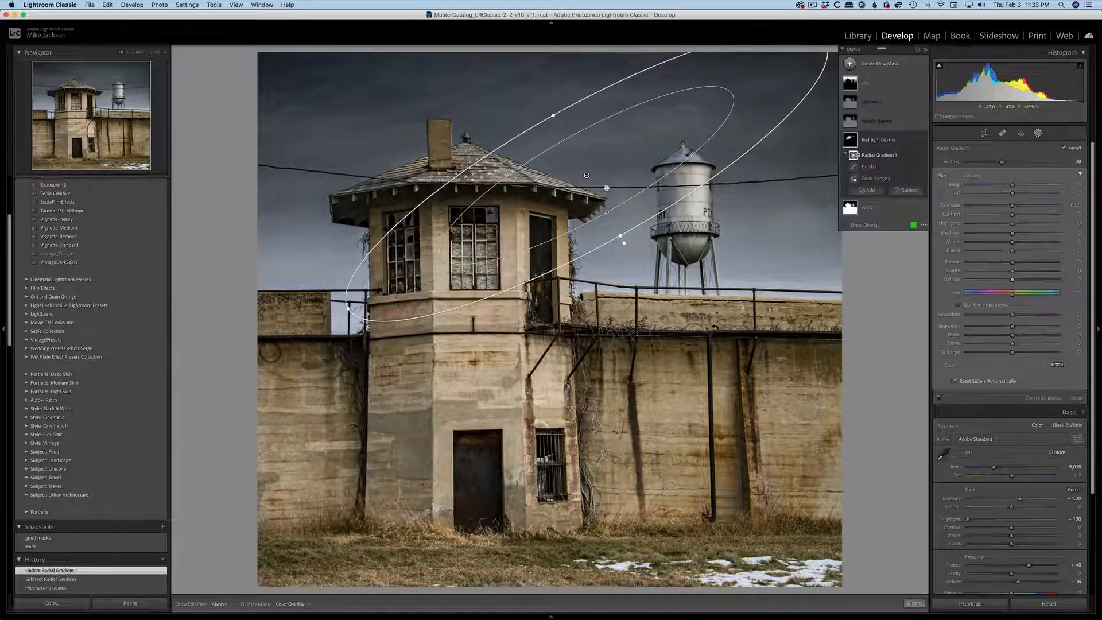
drag(607, 188, 532, 258)
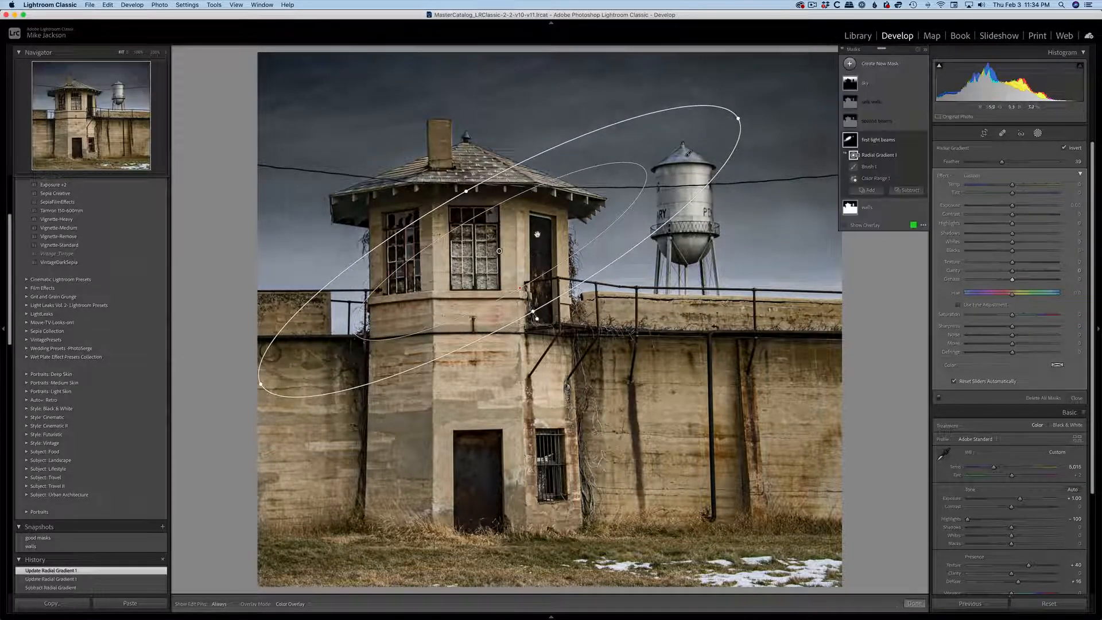
Raise the first light beams exposure to about 1.81, then move its gradient toward the water tower and lengthen it beyond the photo's edges.
drag(1011, 208, 1033, 207)
drag(541, 251, 657, 172)
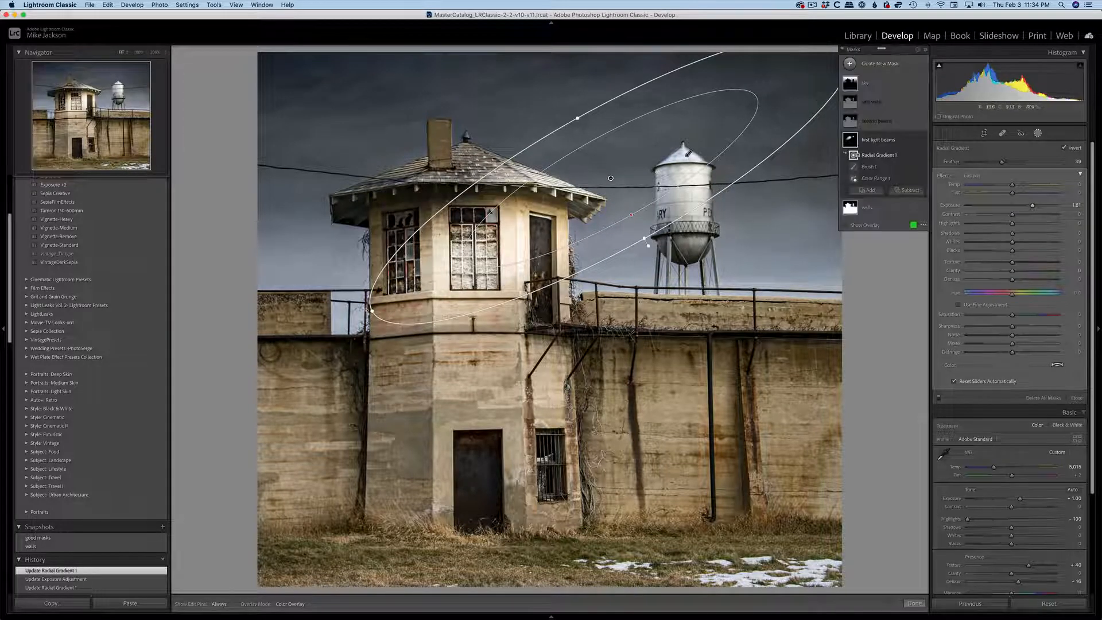
drag(371, 311, 145, 431)
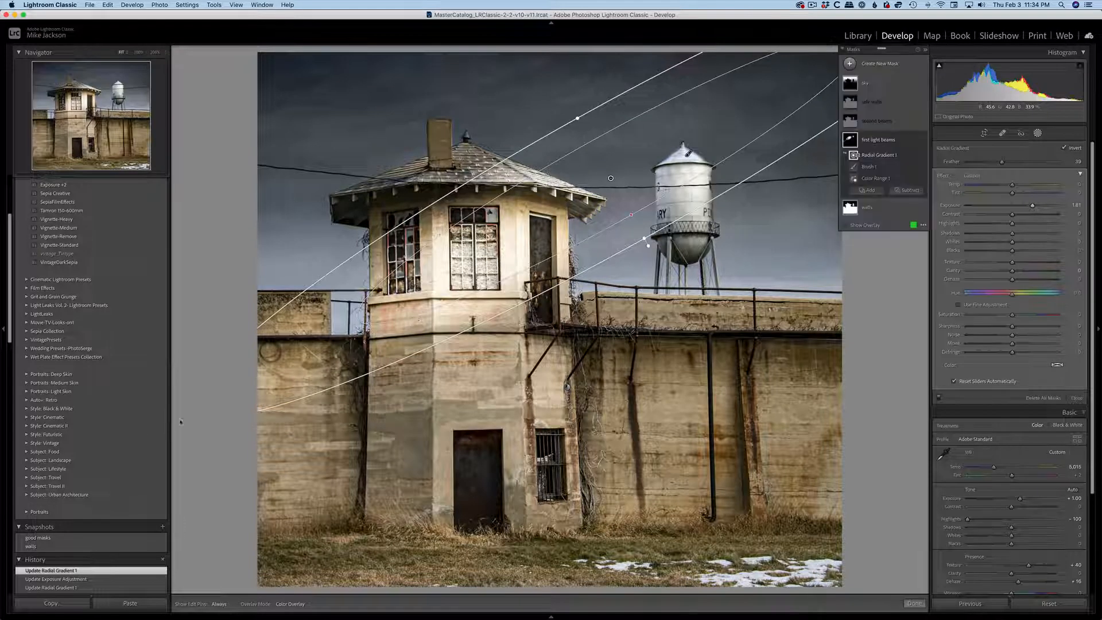
mouse_move(454, 258)
mouse_down()
mouse_move(475, 254)
mouse_move(462, 257)
mouse_up()
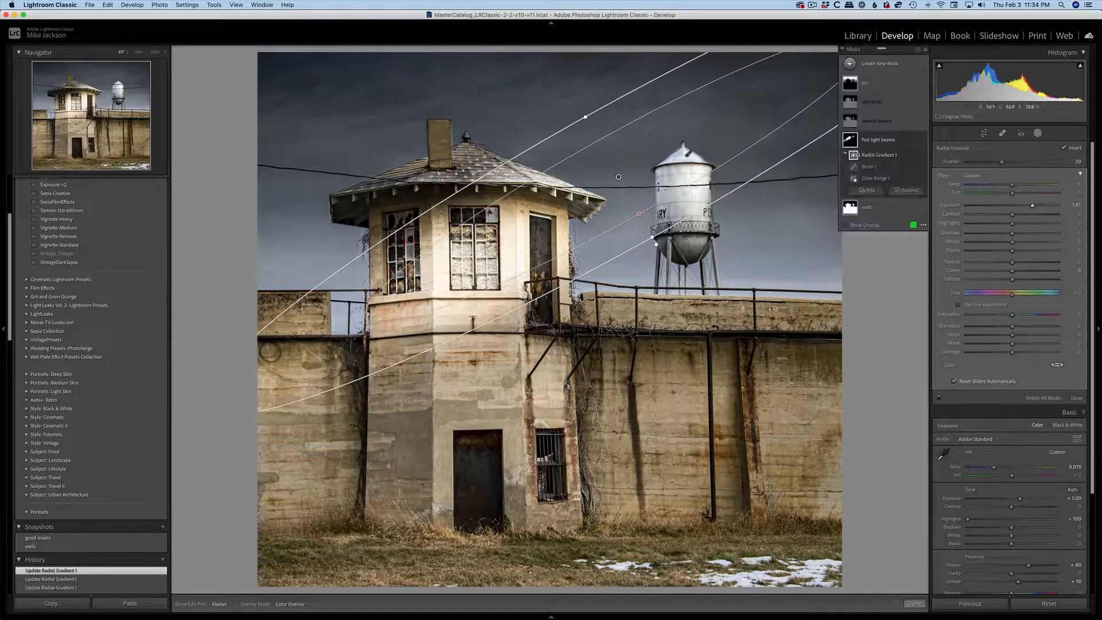
Lower the first light beams exposure to about 0.88, warm the temperature slightly, and shift the gradient back over the guard tower.
drag(1037, 208, 1017, 185)
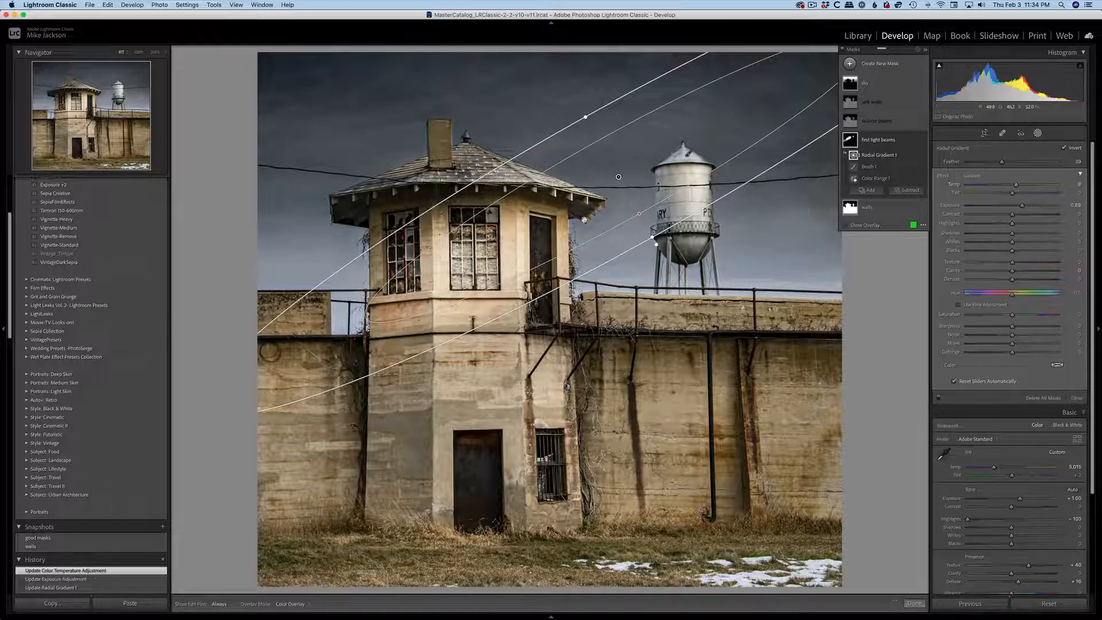
drag(584, 220, 515, 245)
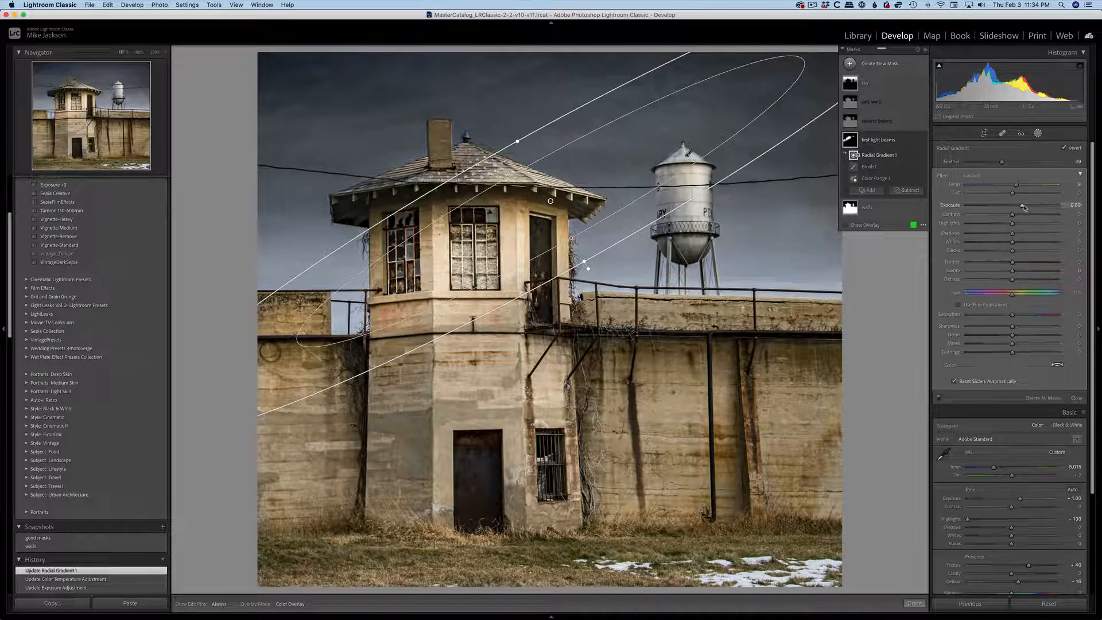
drag(1024, 207, 1026, 208)
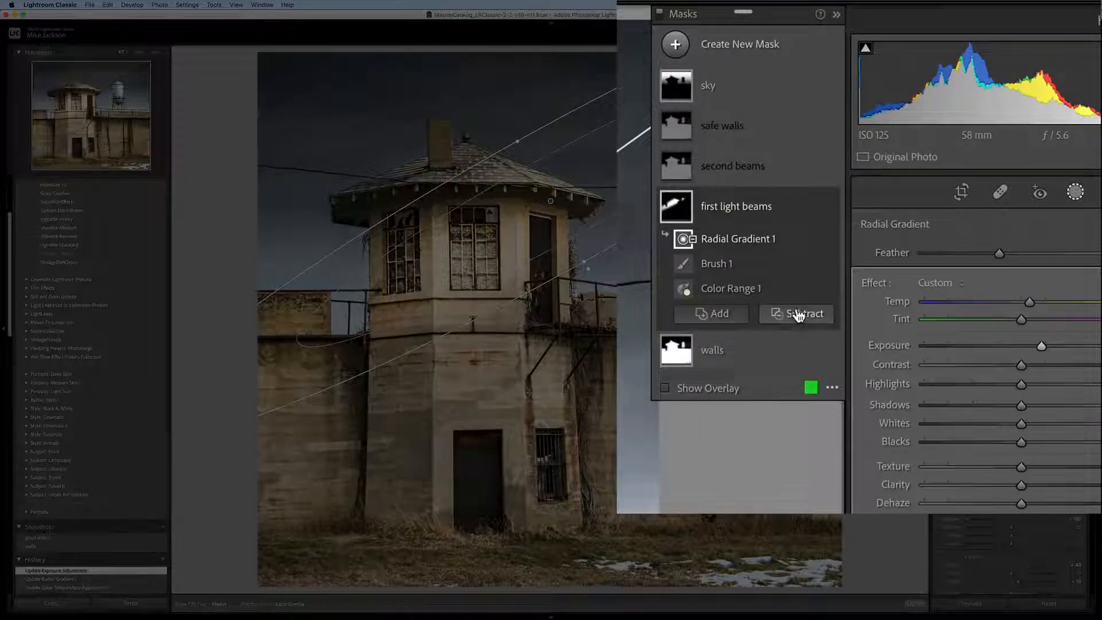
Subtract the water tower from the first light beams mask with a size 14 brush.
click(907, 191)
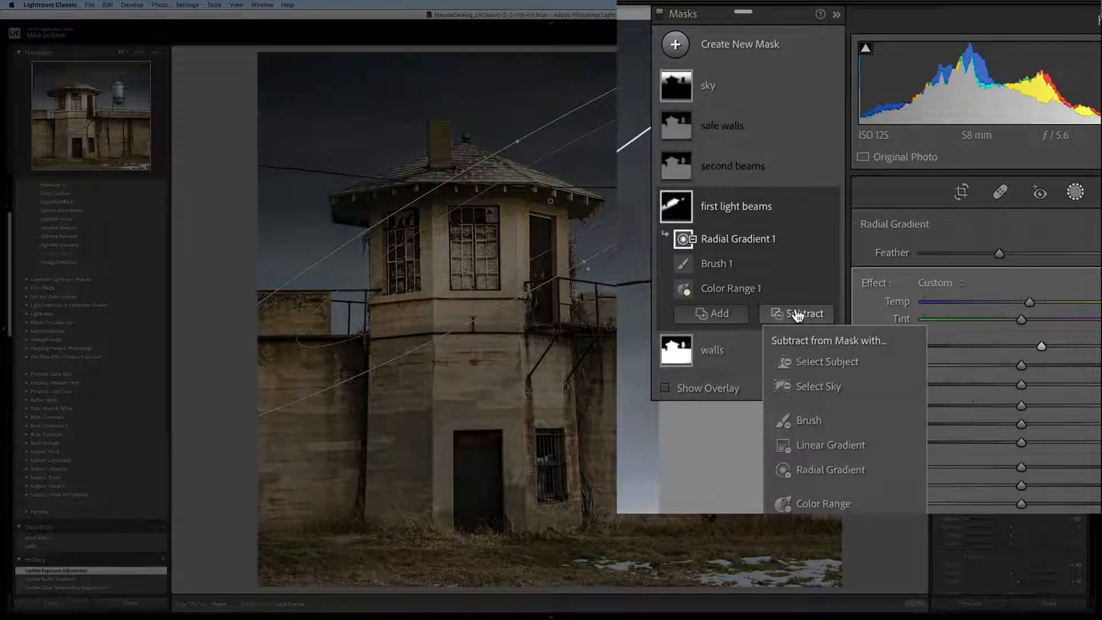
click(803, 420)
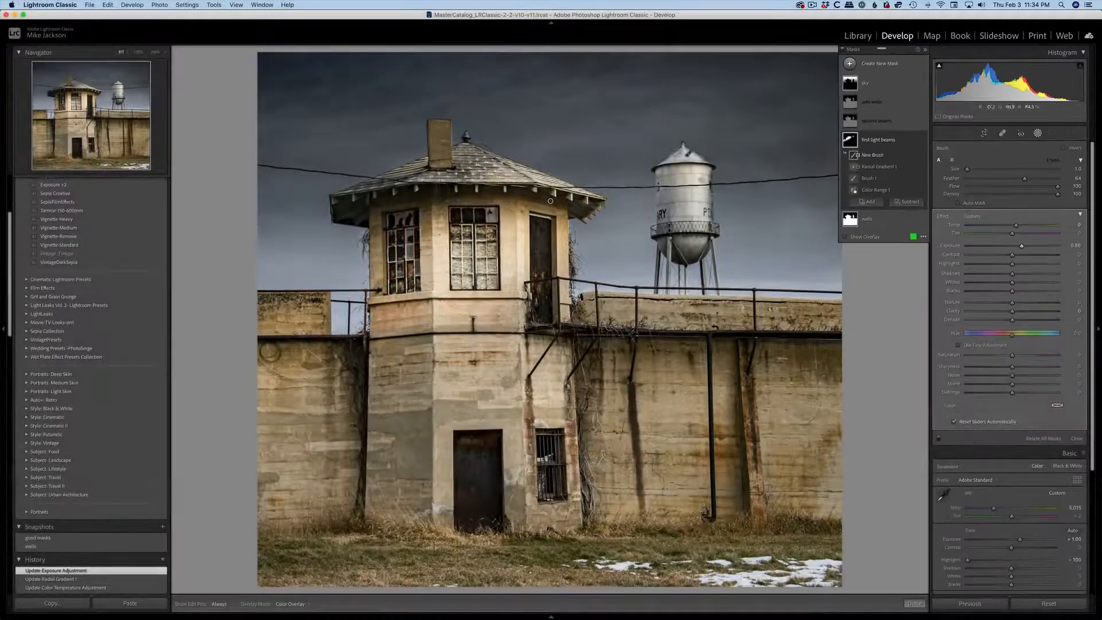
key(bracketright)
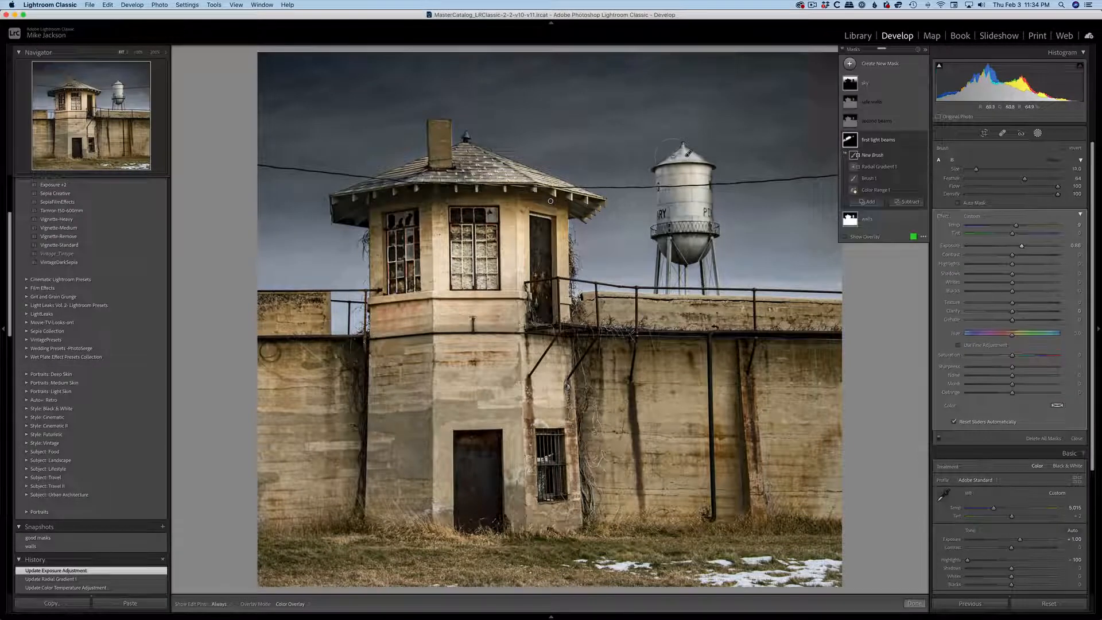
key(bracketright)
mouse_move(684, 156)
mouse_down()
mouse_move(680, 187)
mouse_move(736, 236)
mouse_up()
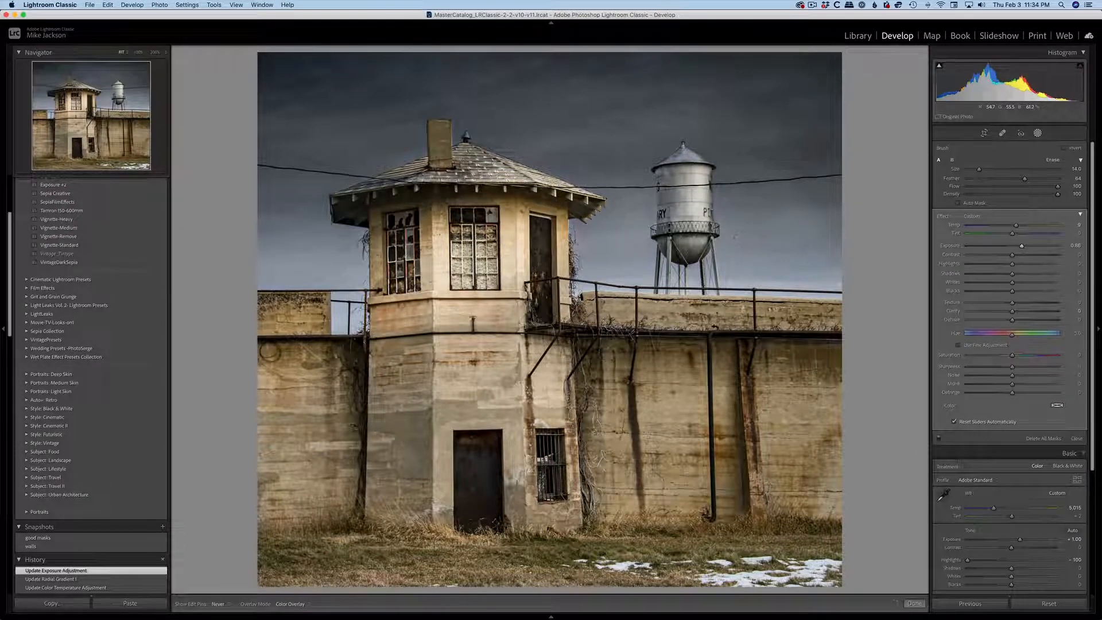
drag(709, 174, 680, 154)
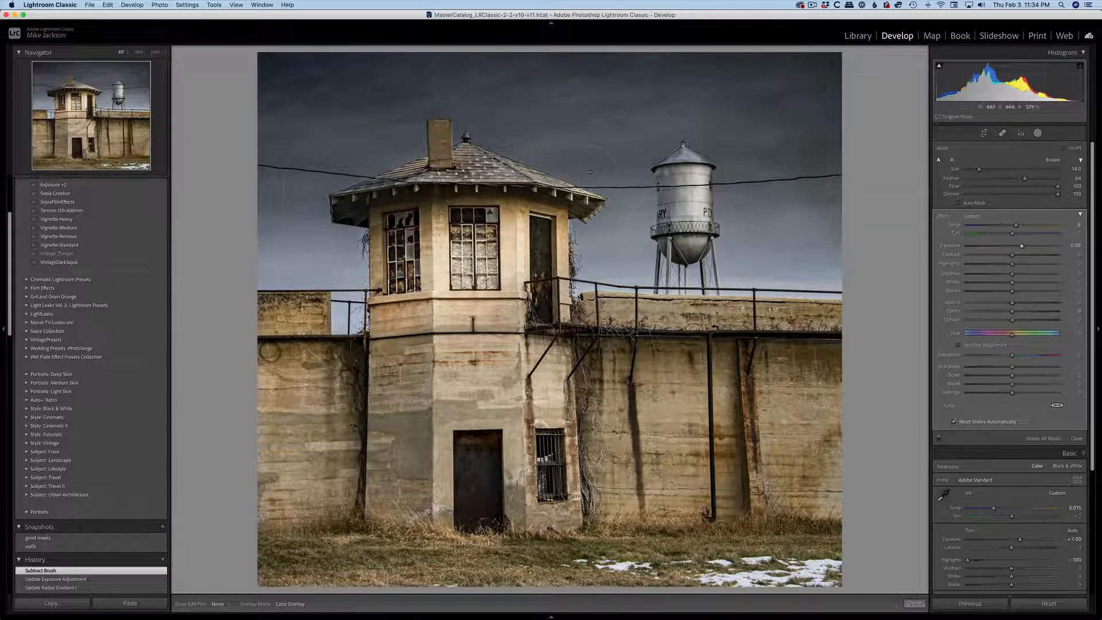
key(h)
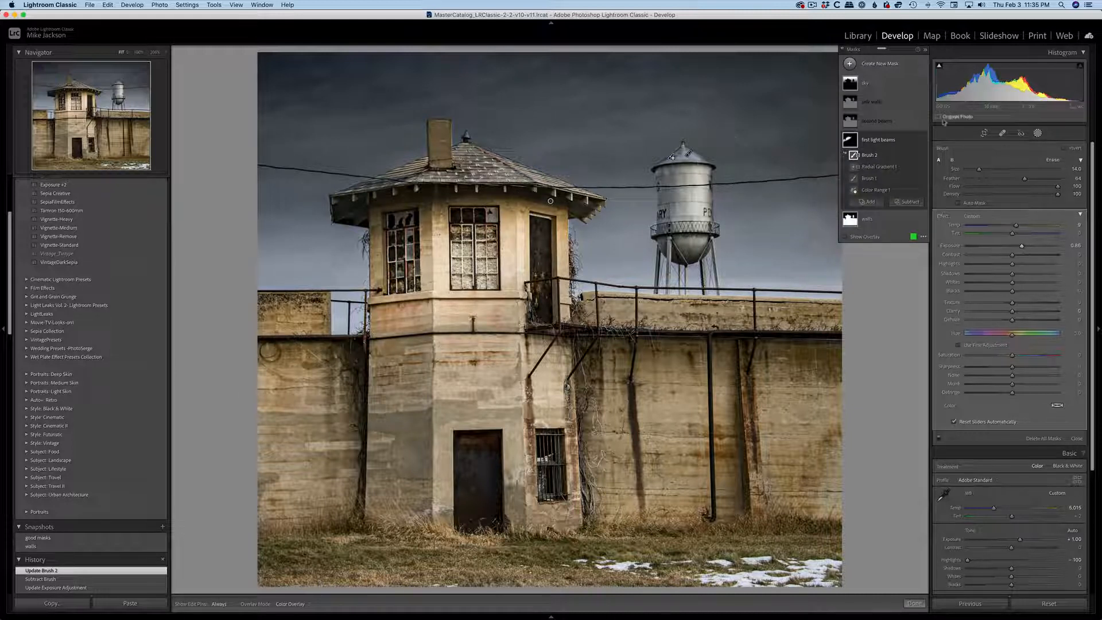
Show the second beams mask and intersect it with a wide radial gradient centred on the wall beside the guard tower.
click(882, 123)
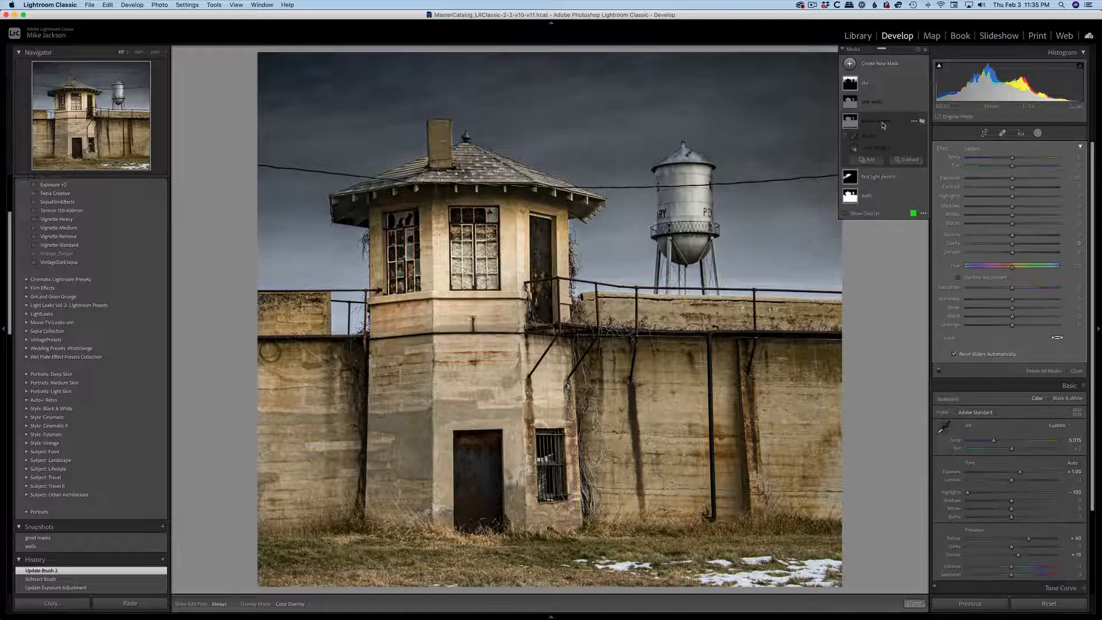
click(920, 121)
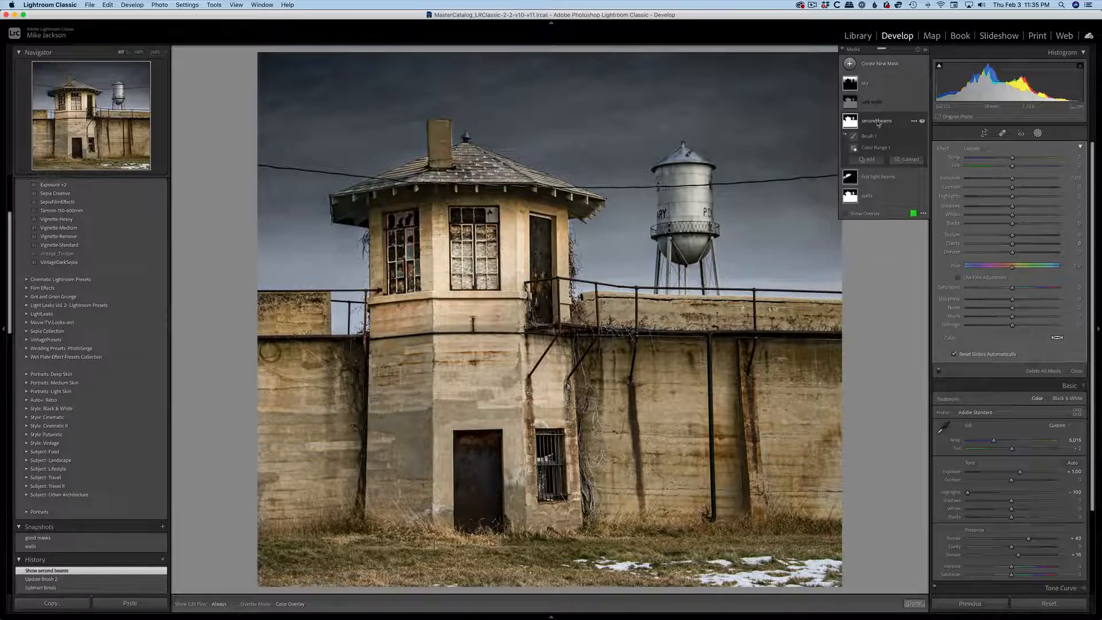
click(877, 122)
click(877, 122)
right_click(877, 124)
mouse_move(918, 139)
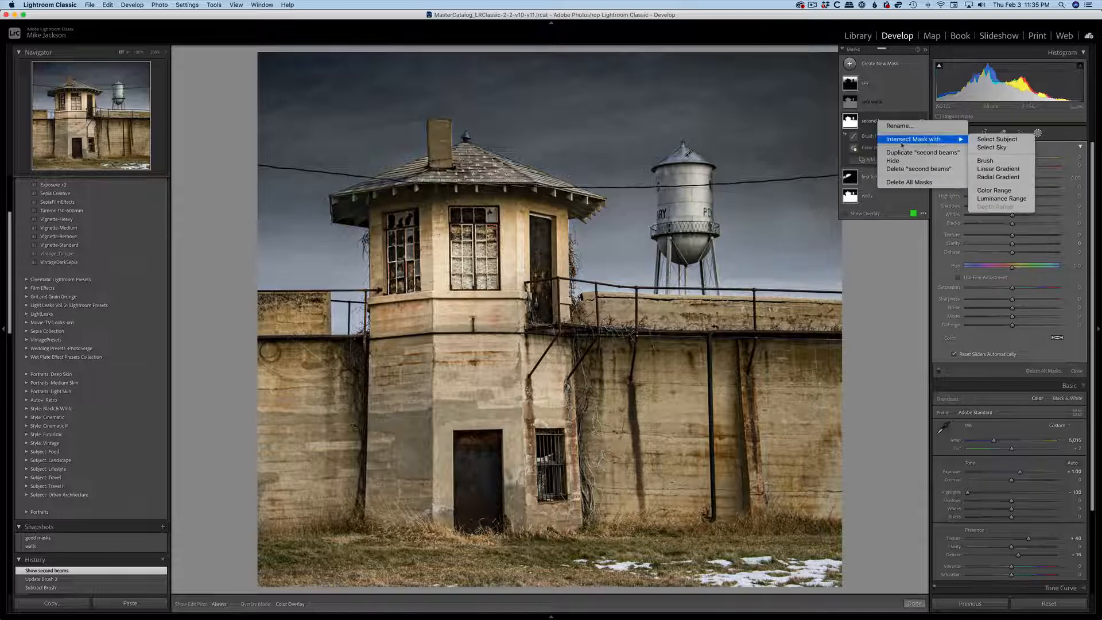
click(997, 178)
mouse_move(637, 336)
mouse_down()
mouse_move(768, 267)
mouse_move(848, 175)
mouse_move(872, 246)
mouse_move(968, 219)
mouse_up()
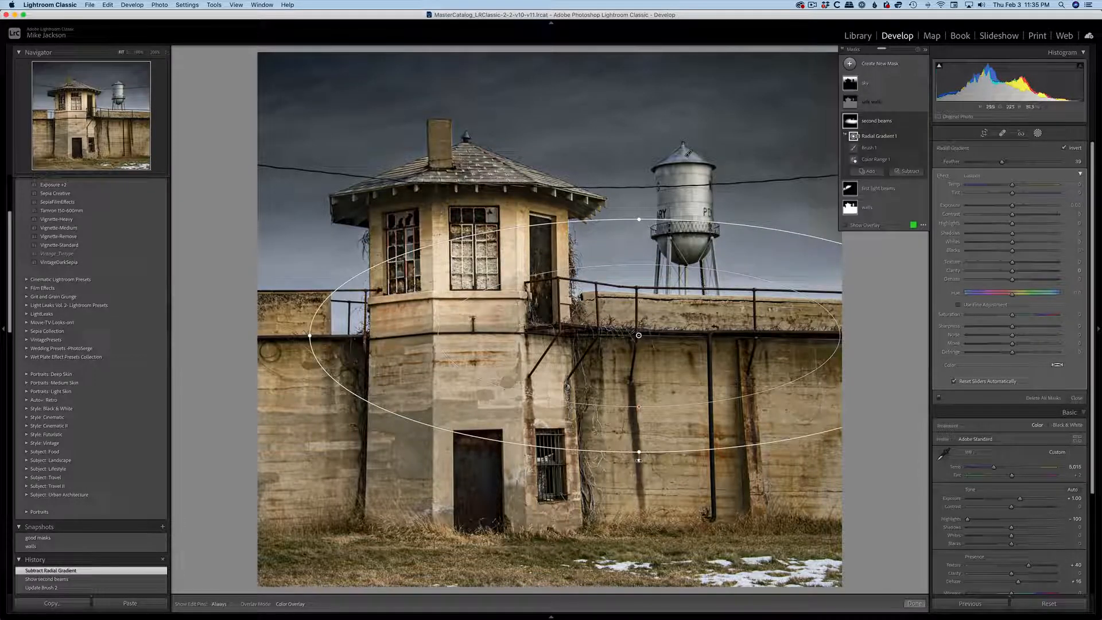
Tilt the second beams gradient diagonally, lower it over the wall and door, and make it narrower and longer.
drag(652, 468, 734, 481)
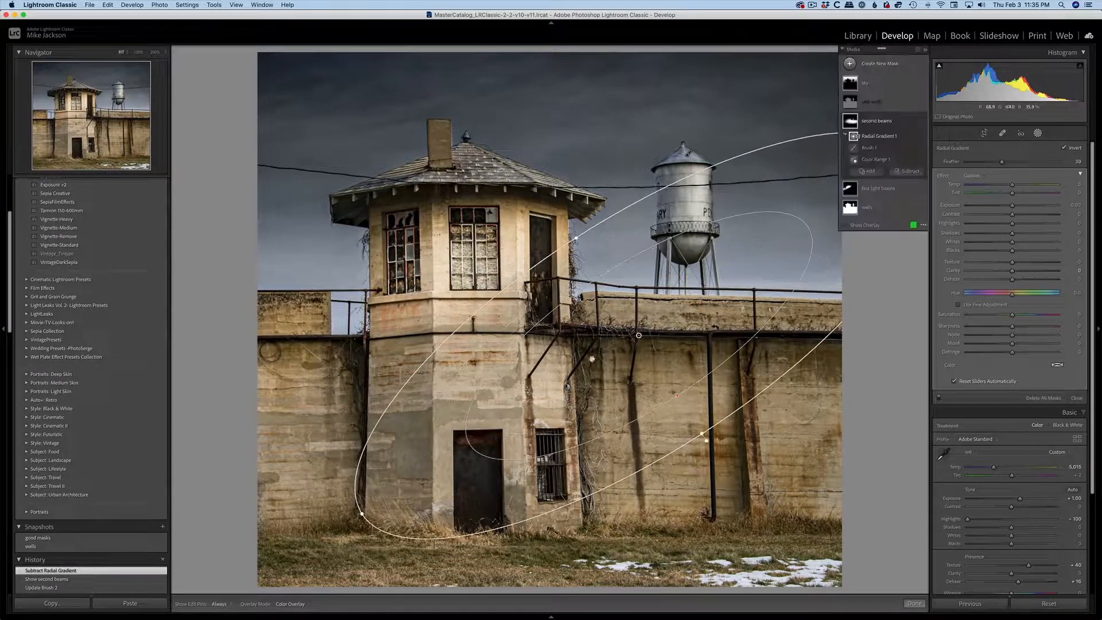
drag(619, 334, 630, 395)
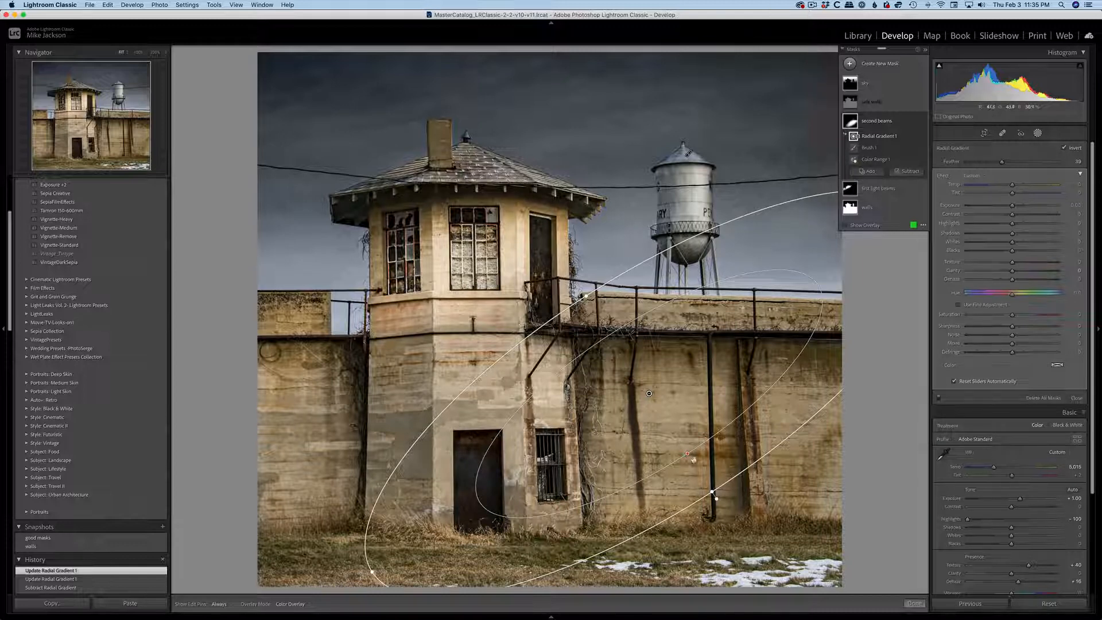
drag(711, 492, 685, 458)
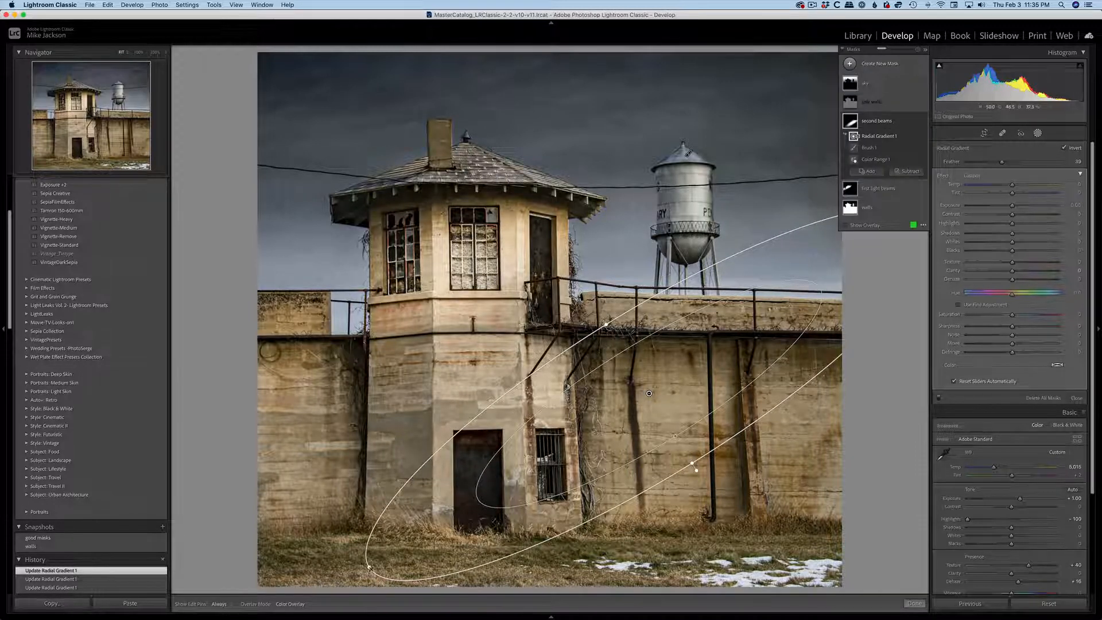
drag(370, 568, 336, 582)
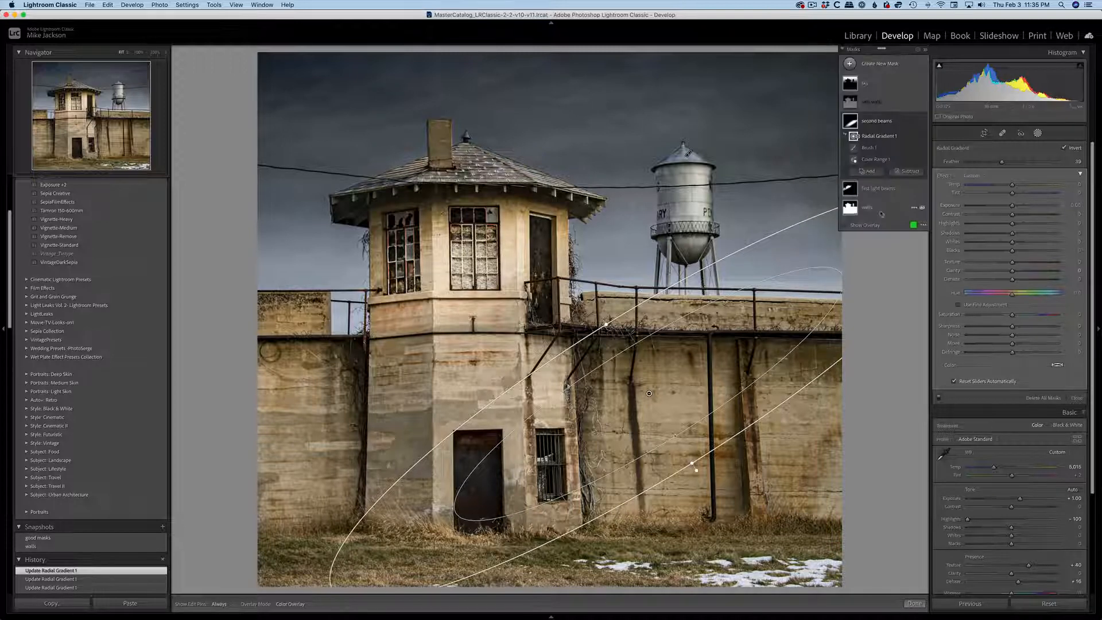
Brighten the second beams exposure to about 0.68, warm its temperature slightly, and fine-tune the gradient's position across the wall.
drag(1005, 207, 1016, 187)
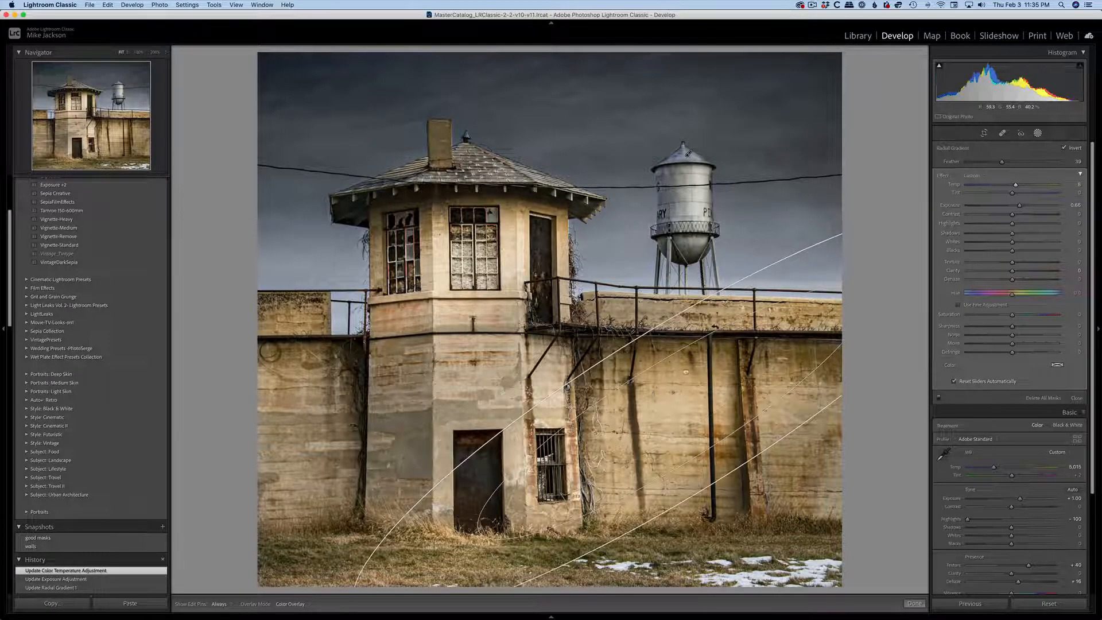
drag(589, 365, 648, 361)
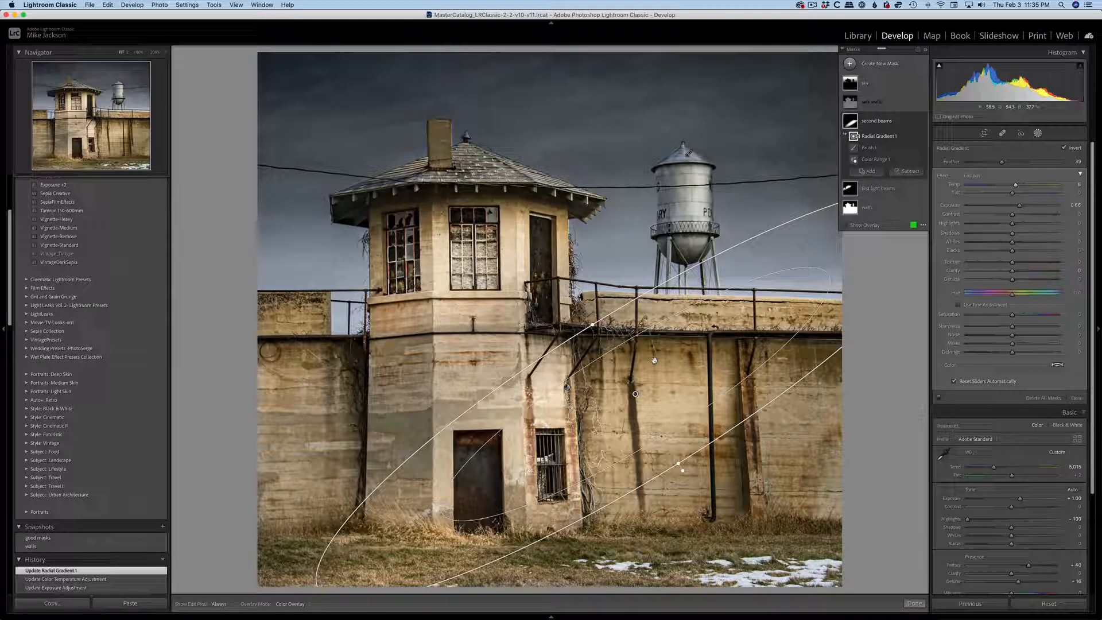
drag(658, 364, 668, 364)
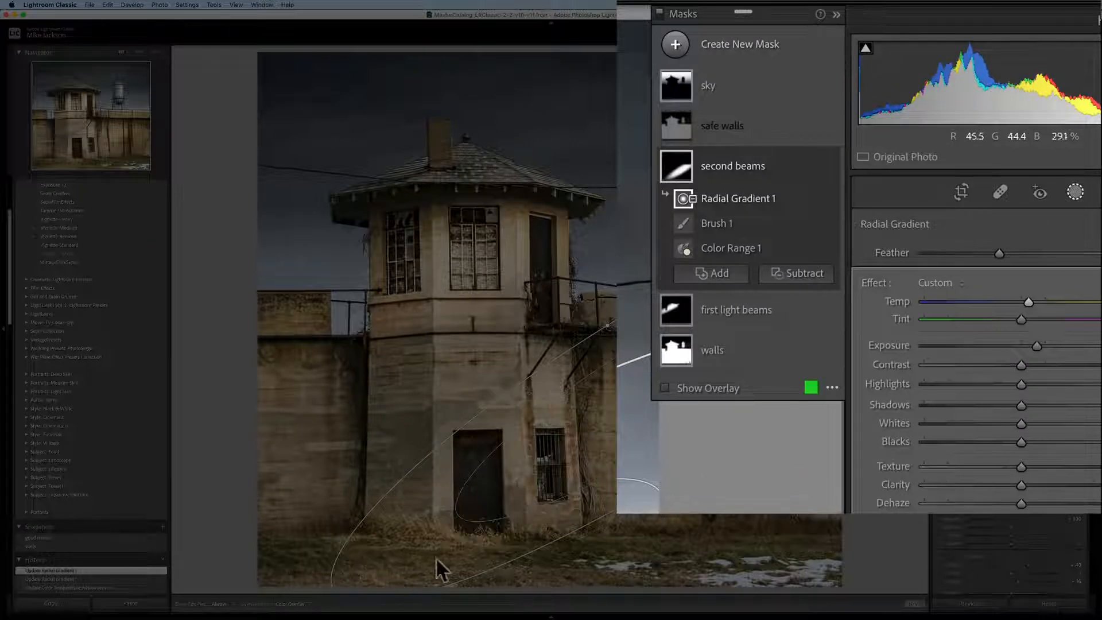
Subtract the grass along the photo's bottom edge from the second beams mask with a brush.
click(788, 278)
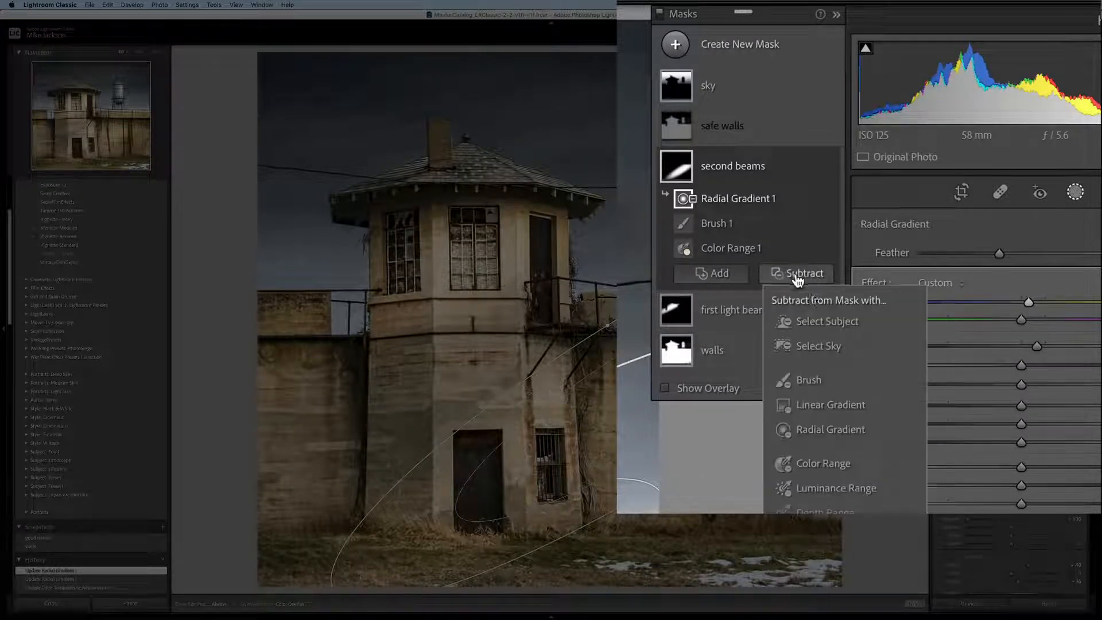
click(808, 380)
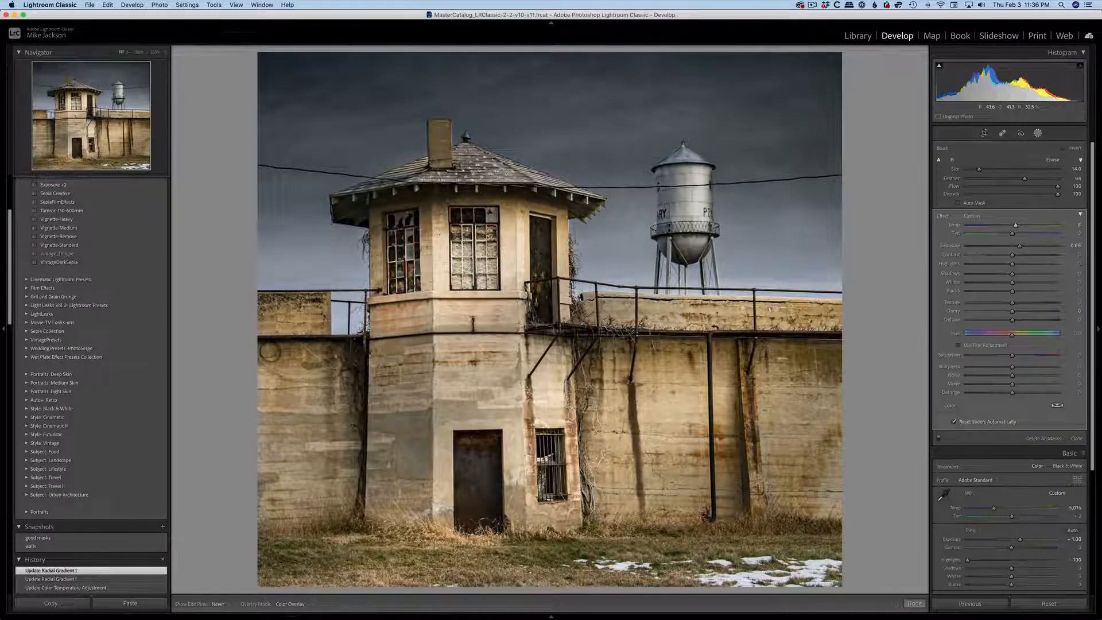
drag(691, 592, 692, 592)
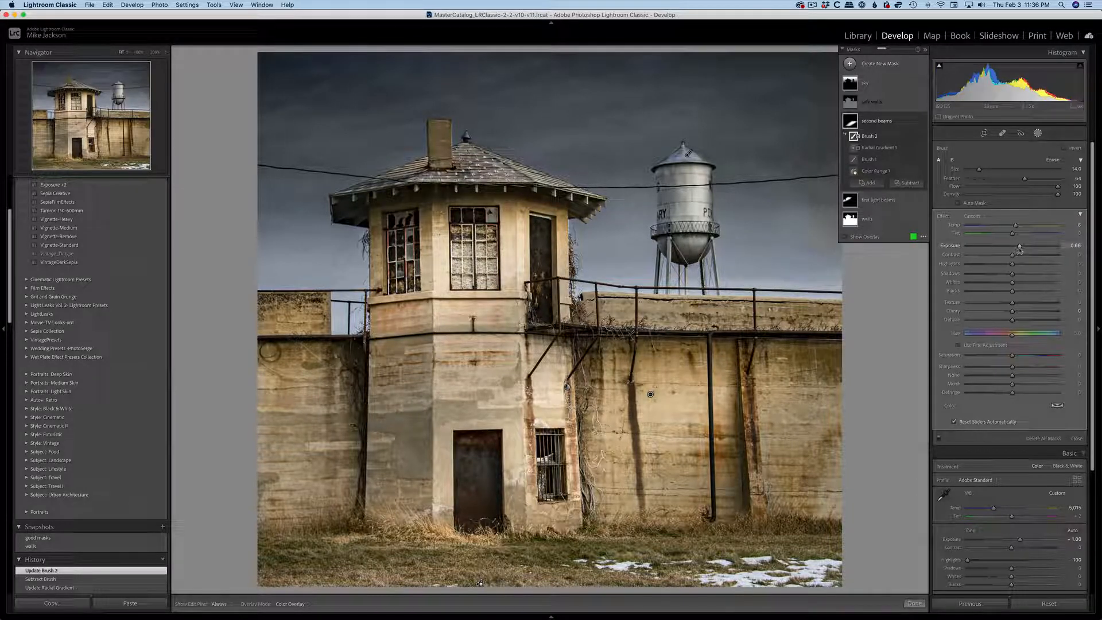
Raise the second beams exposure to 1.03 and select the mask's radial gradient.
drag(1021, 247, 1024, 249)
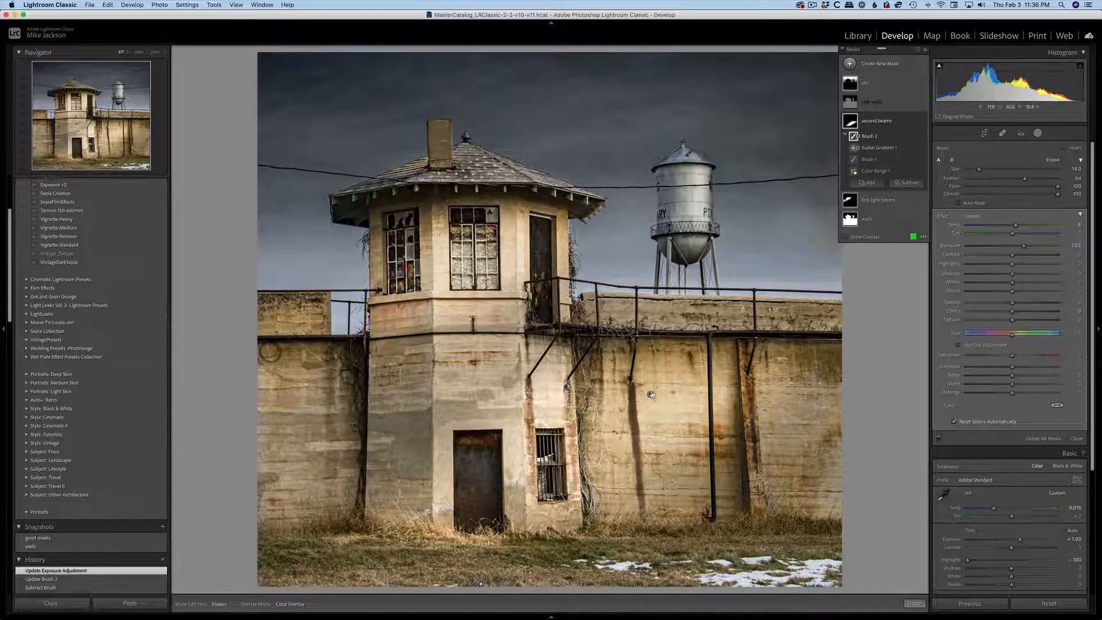
click(650, 395)
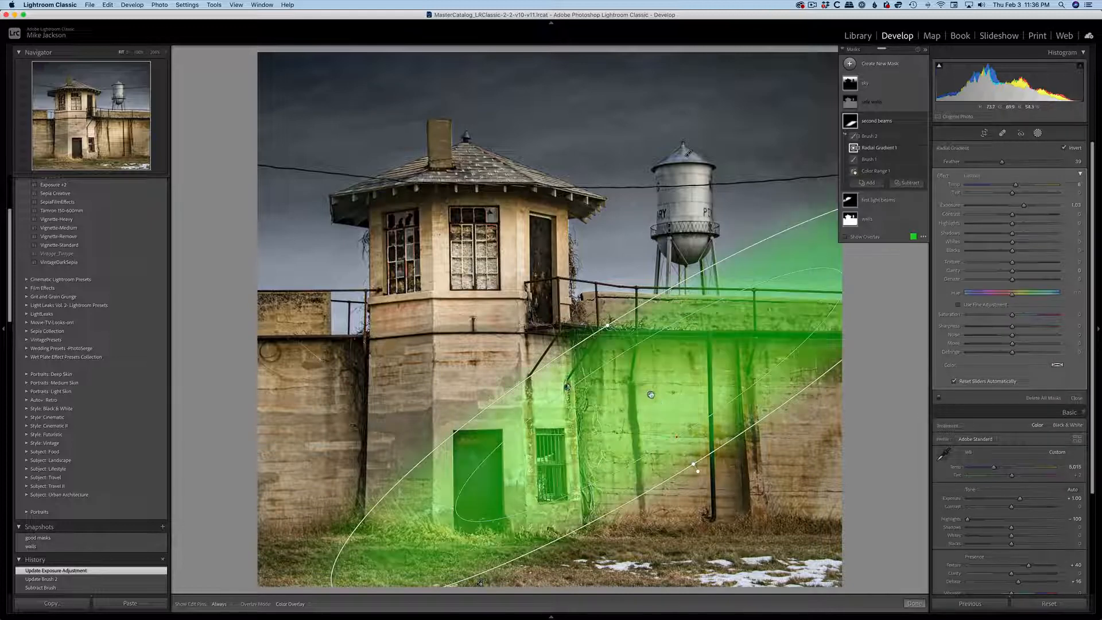
Shift the second beams radial gradient across the wall and fine-tune its diagonal tilt.
drag(651, 395, 679, 402)
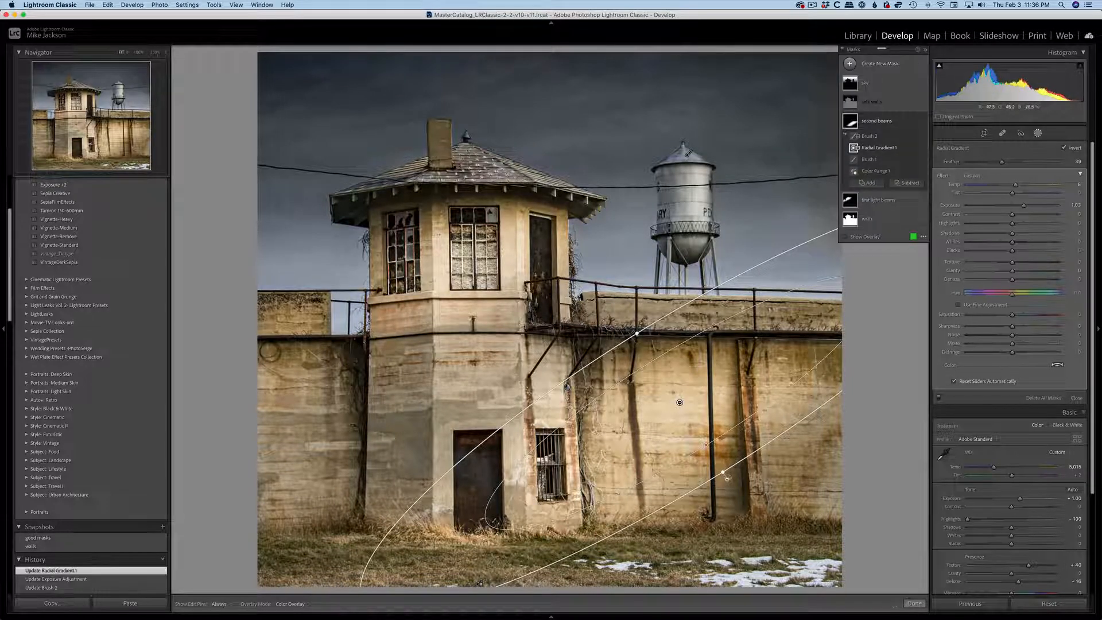
drag(724, 472, 729, 470)
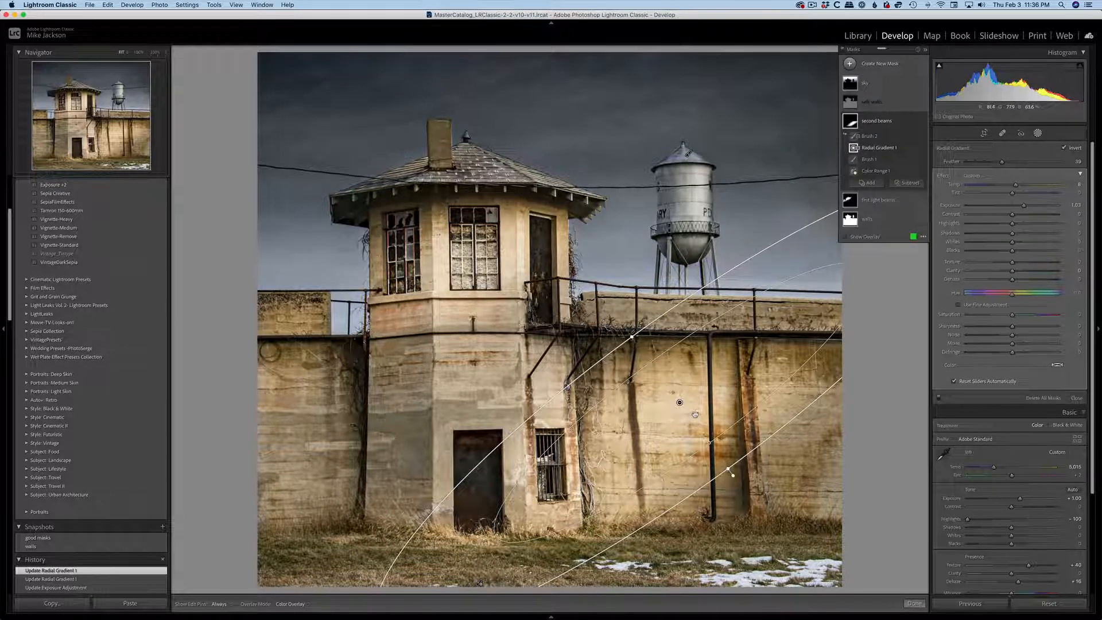
drag(694, 414, 677, 393)
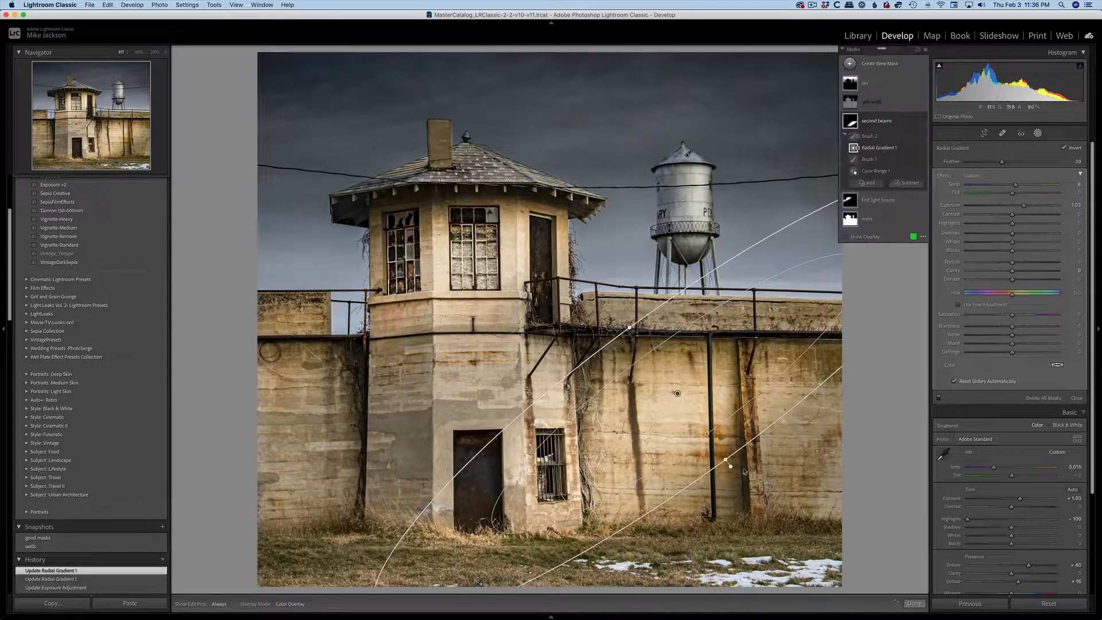
drag(730, 466, 736, 460)
drag(718, 390, 720, 394)
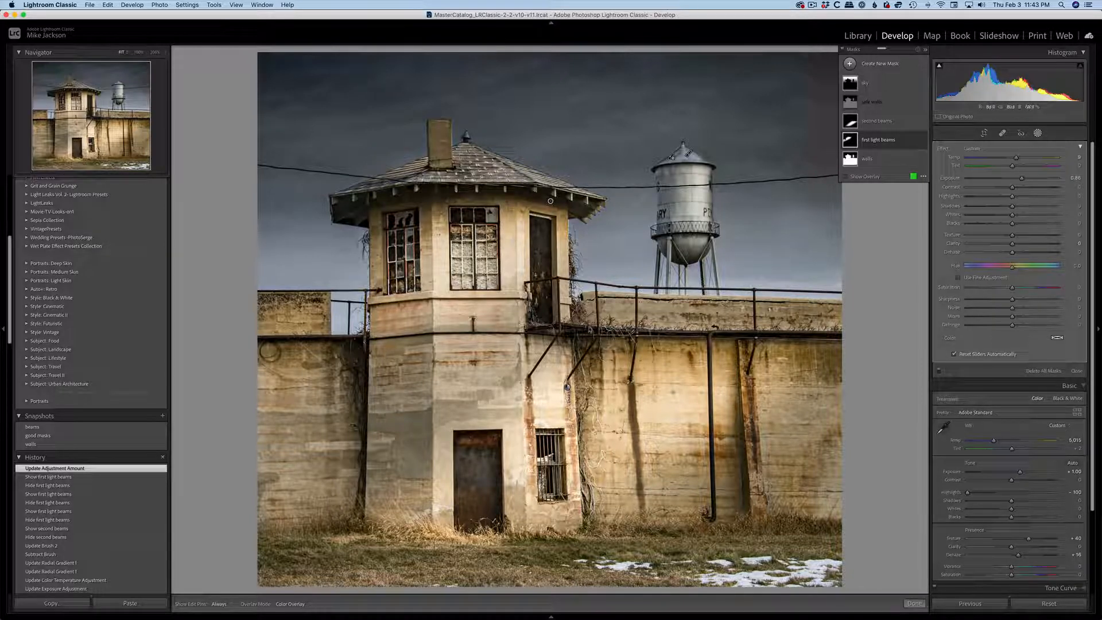
Lower the first light beams mask's exposure to 0.58.
mouse_move(862, 131)
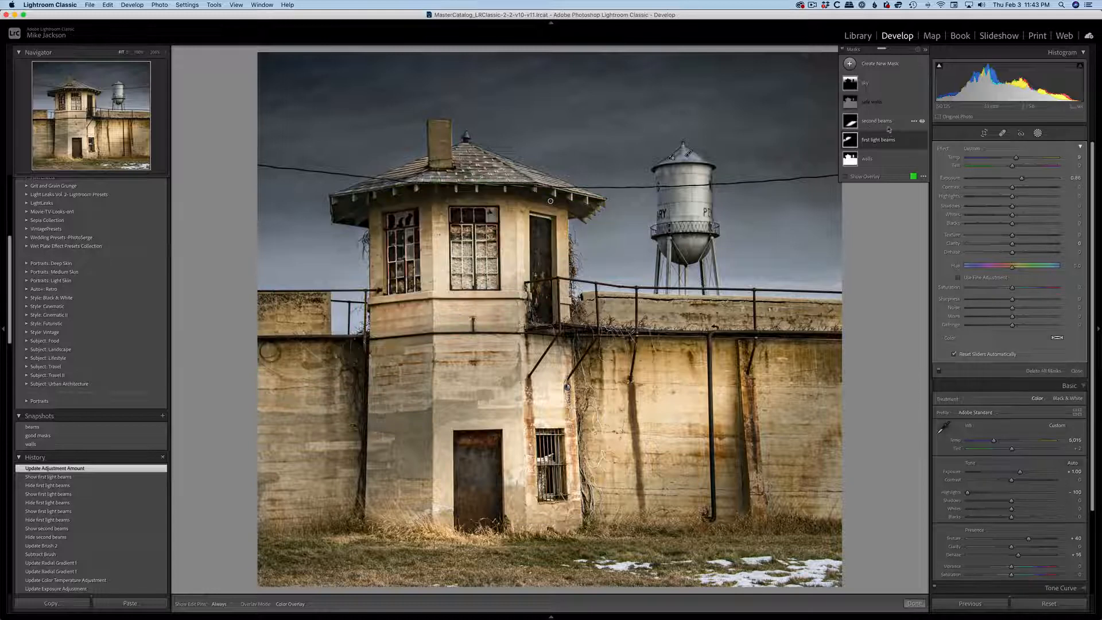
click(879, 142)
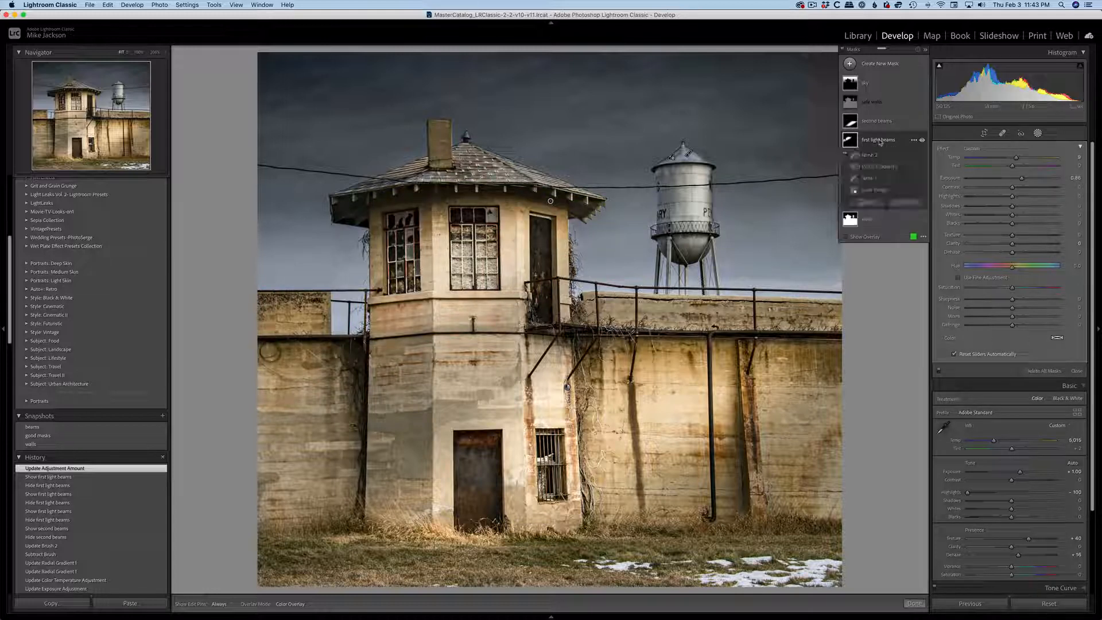
click(879, 142)
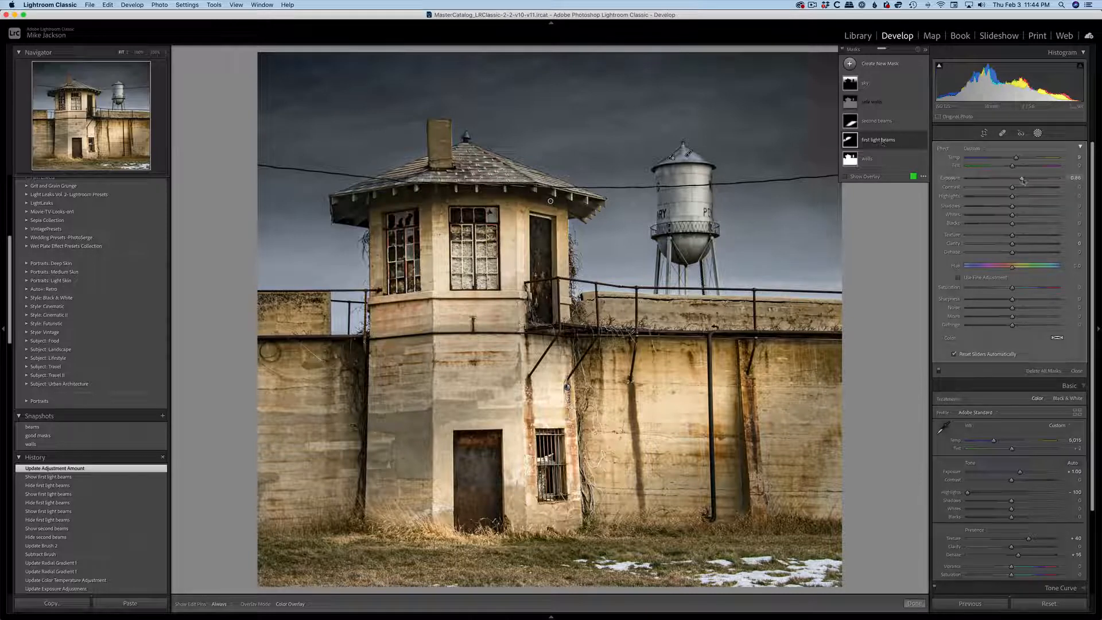
mouse_move(1021, 178)
mouse_down()
mouse_move(990, 179)
mouse_move(1020, 181)
mouse_up()
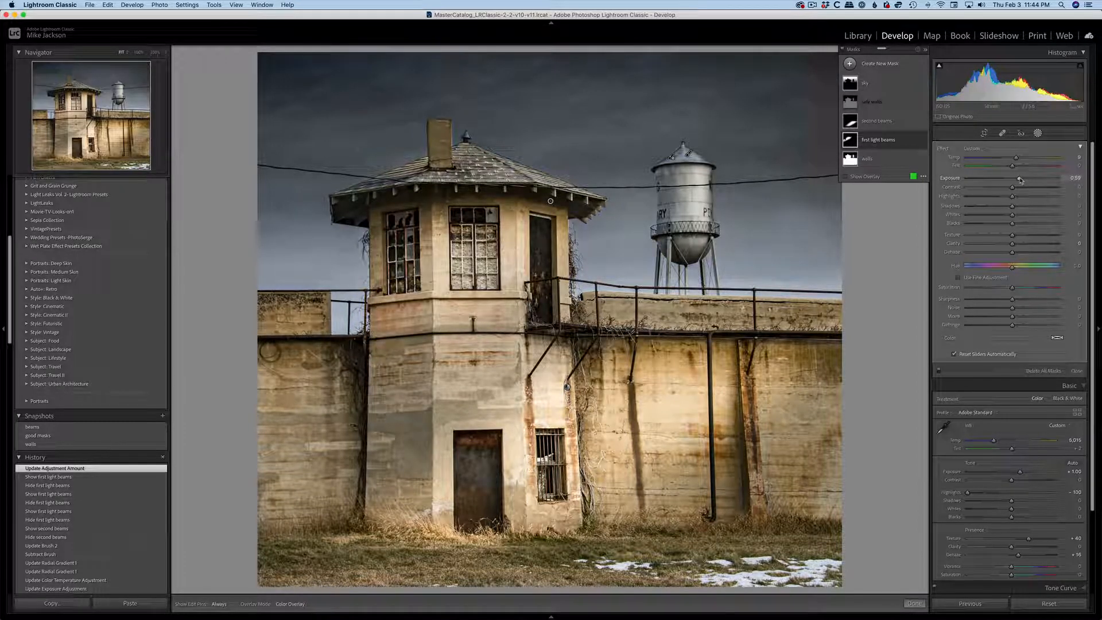
Collapse the first light beams adjustments and set their overall effect amount to 21.
click(1081, 148)
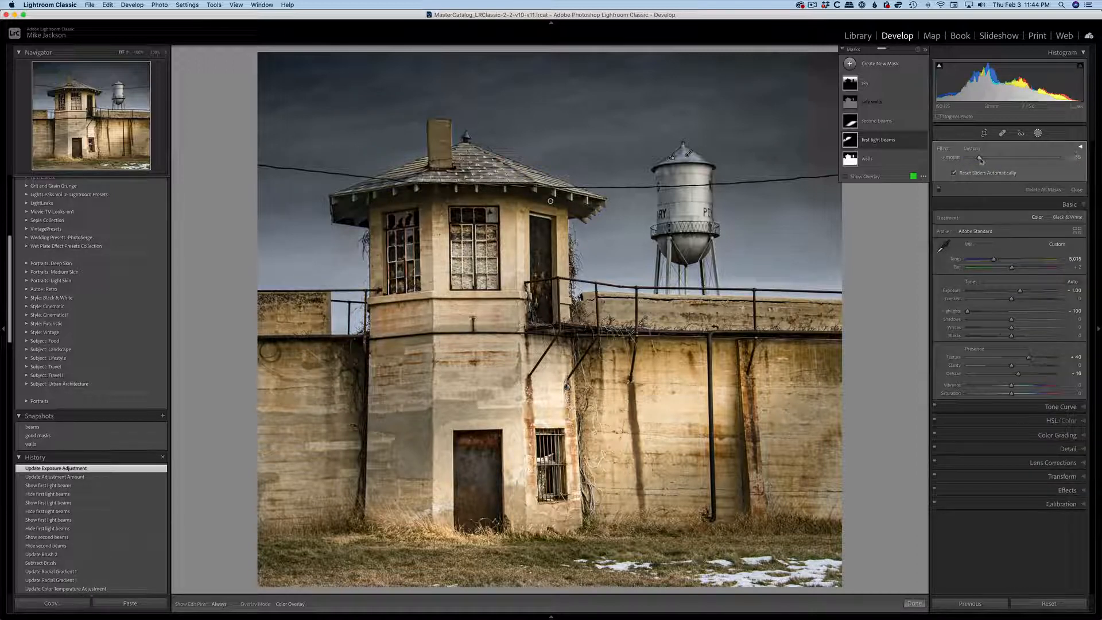
mouse_move(980, 160)
mouse_down()
mouse_move(1007, 161)
mouse_move(979, 161)
mouse_up()
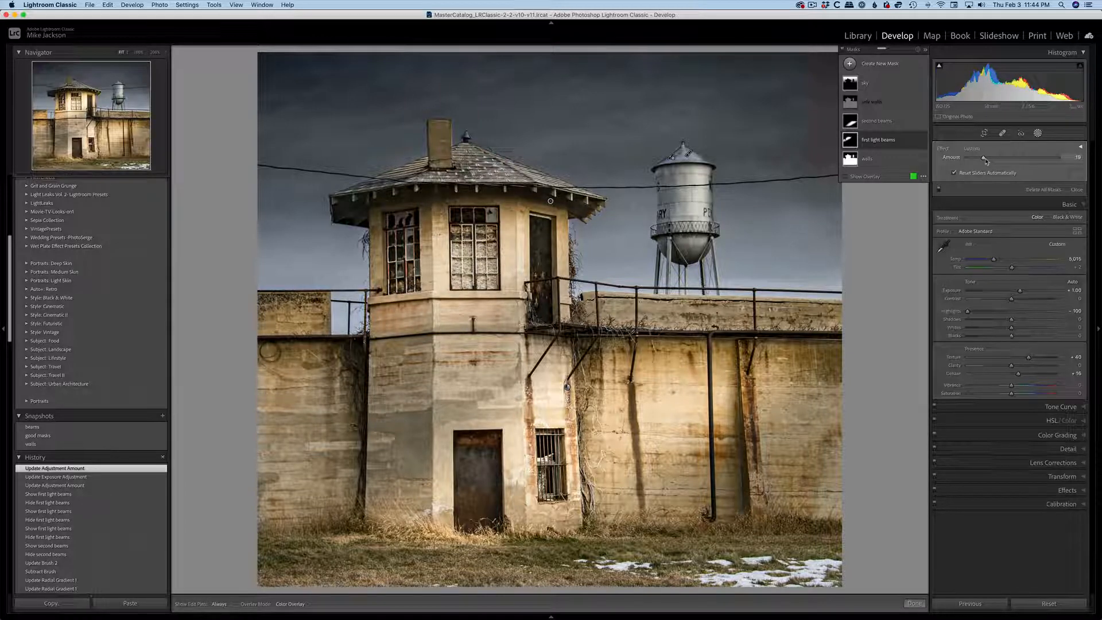
drag(986, 160, 988, 160)
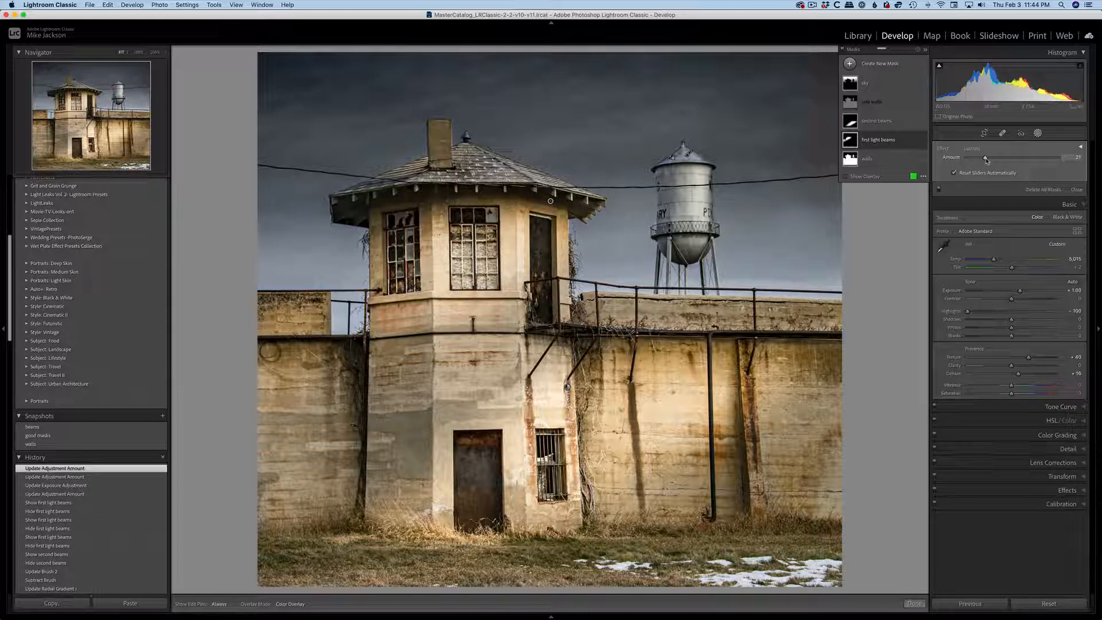
drag(986, 160, 985, 160)
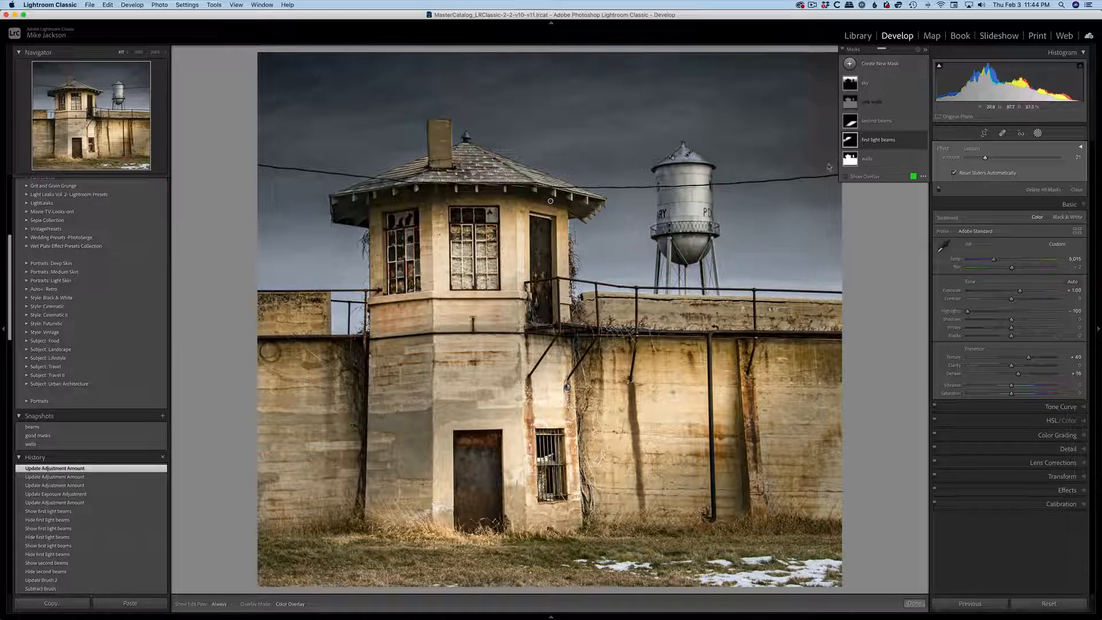
Close the masks and set the whole photo's exposure to +0.40 and clarity to +29.
click(1077, 190)
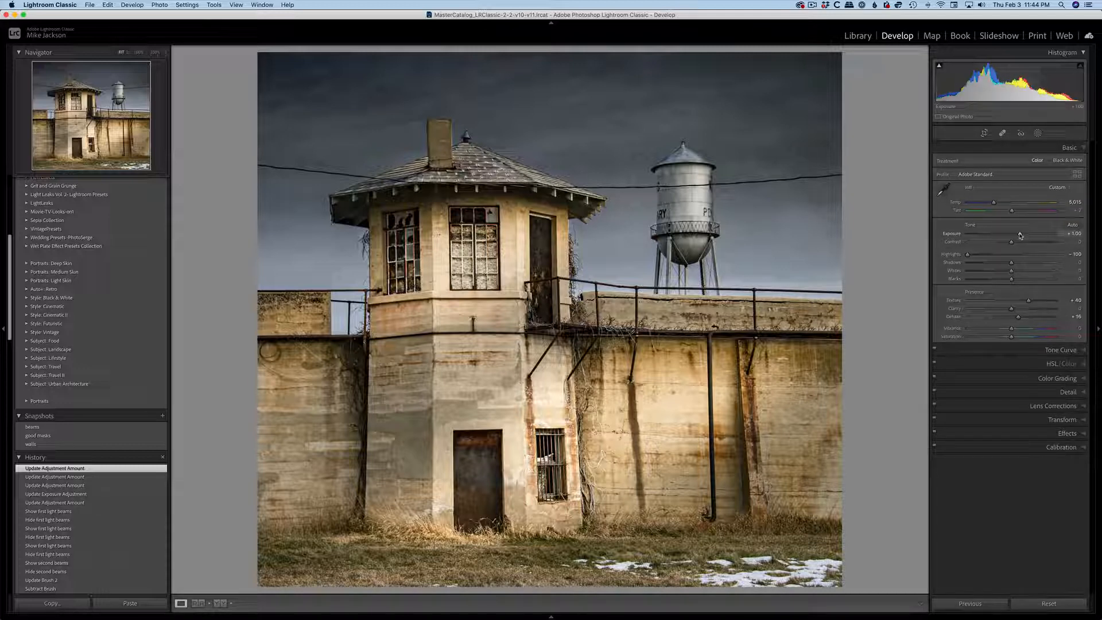
drag(1020, 235, 1015, 236)
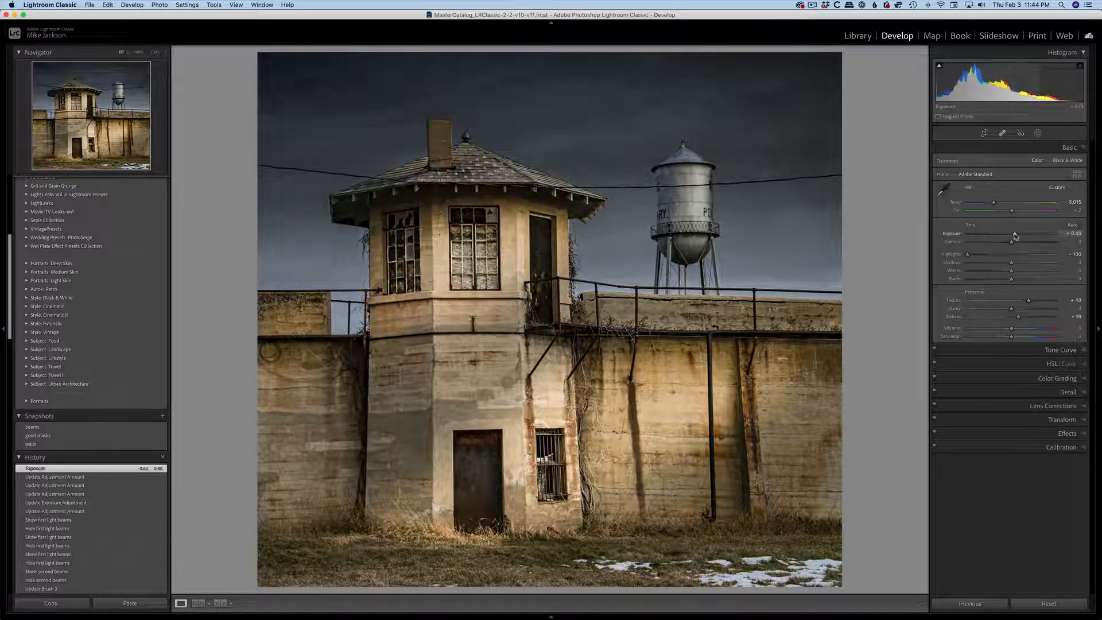
drag(1011, 310, 1025, 311)
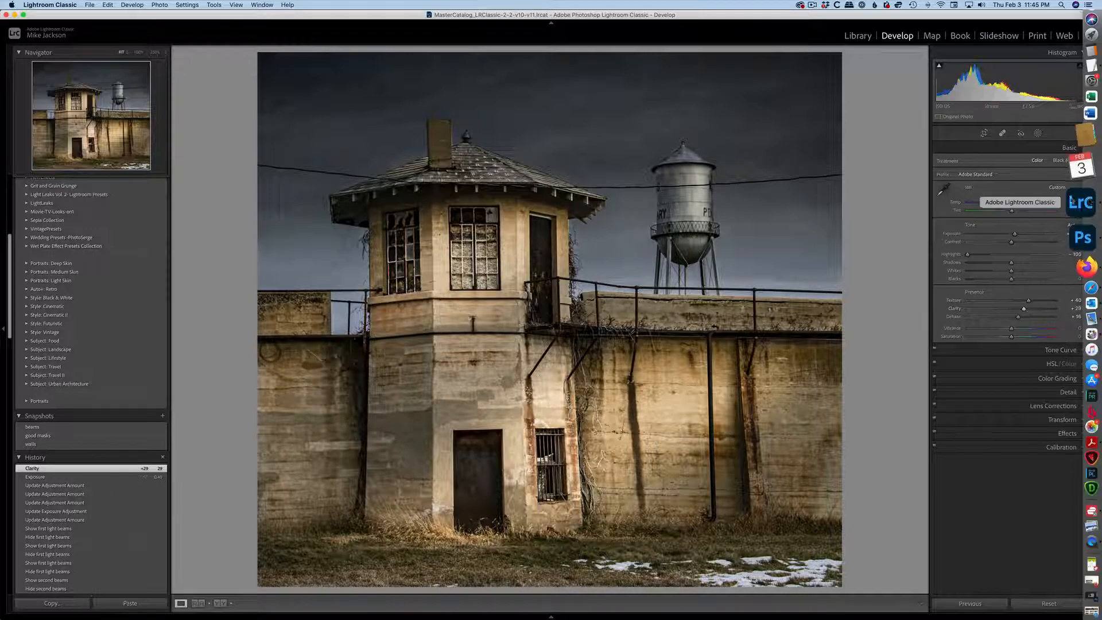
Reopen the masks, show the hidden safe walls mask, and duplicate it.
click(1037, 134)
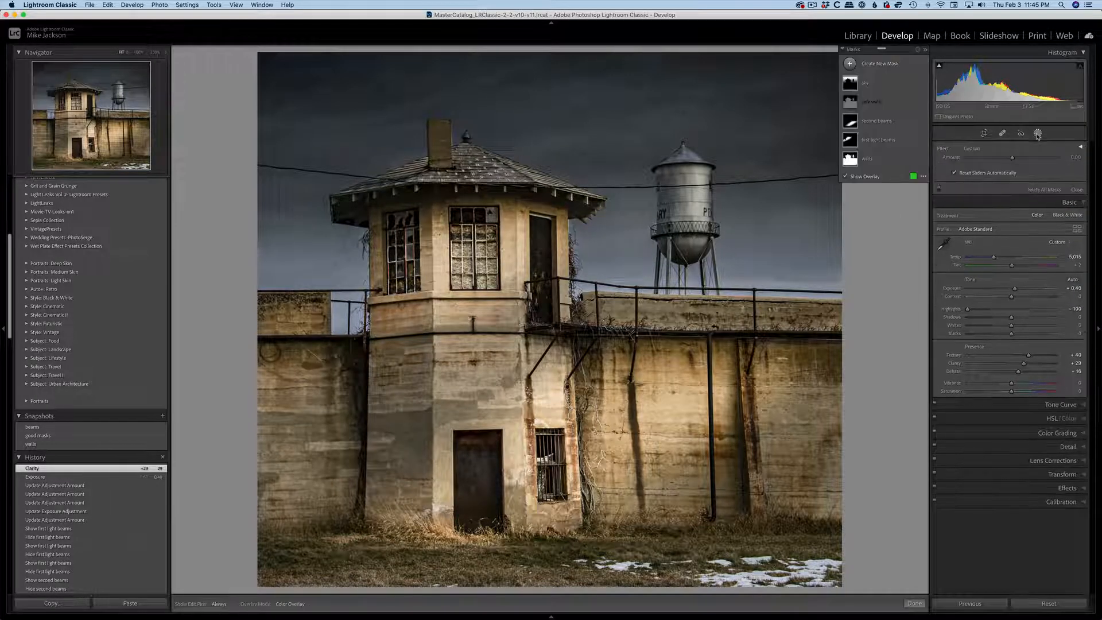
mouse_move(921, 102)
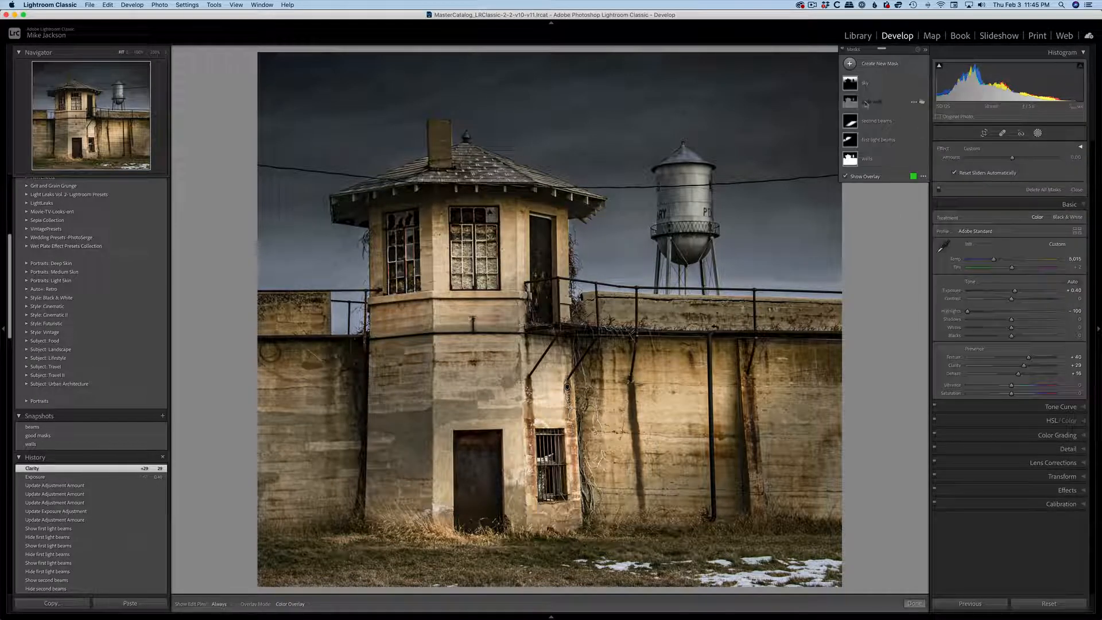
click(921, 102)
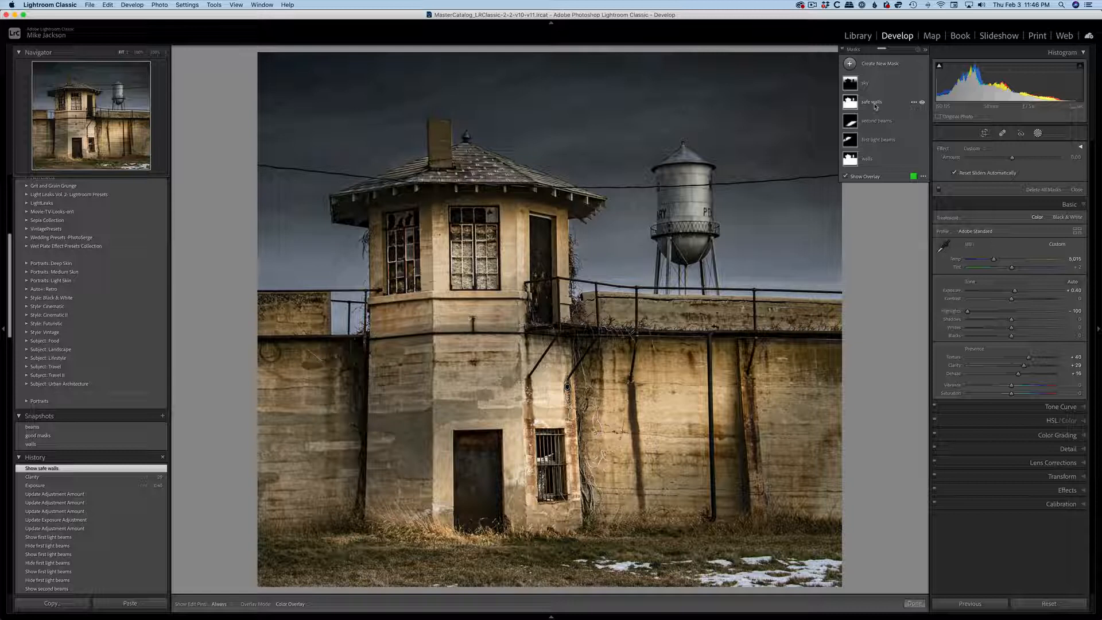
click(914, 104)
click(937, 133)
Rename the duplicated safe walls mask as "water tower and roof".
double_click(876, 102)
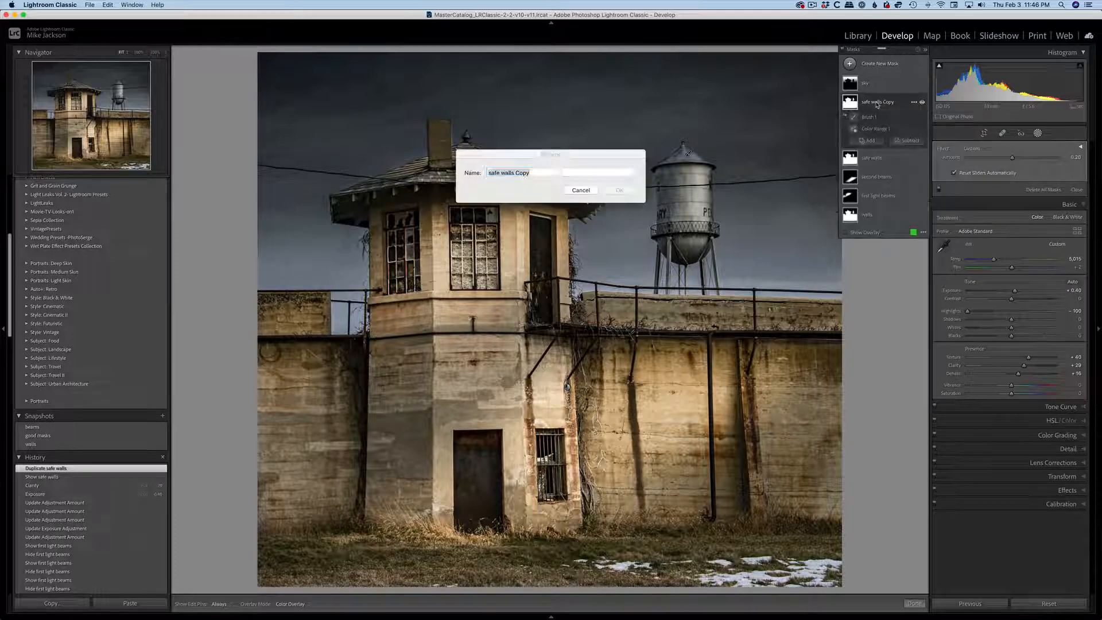
text(wate)
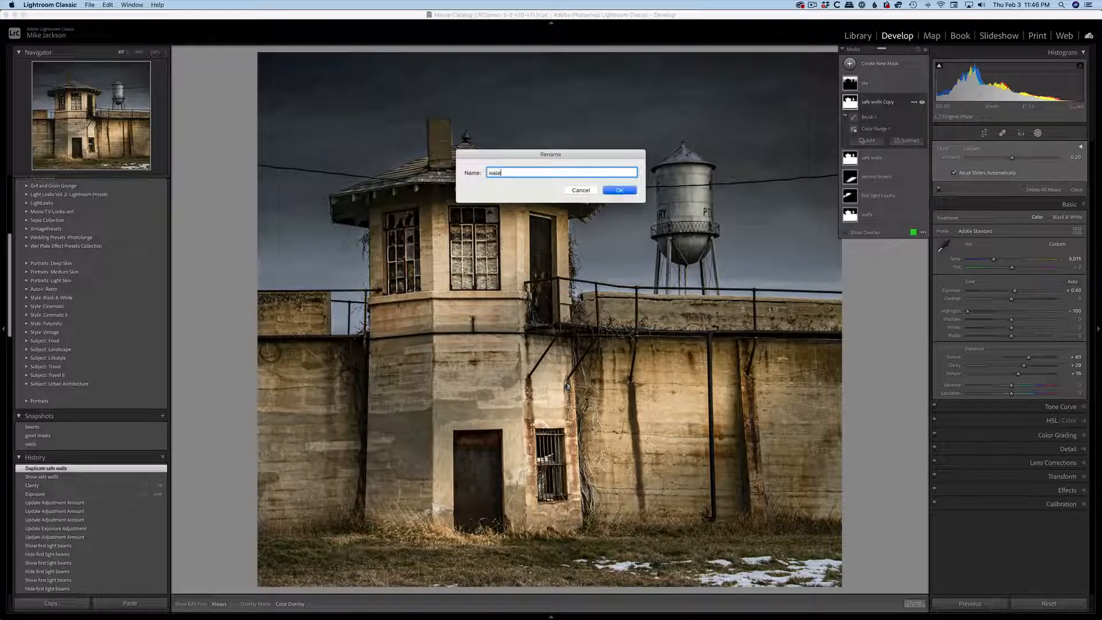
text(r tower and roof)
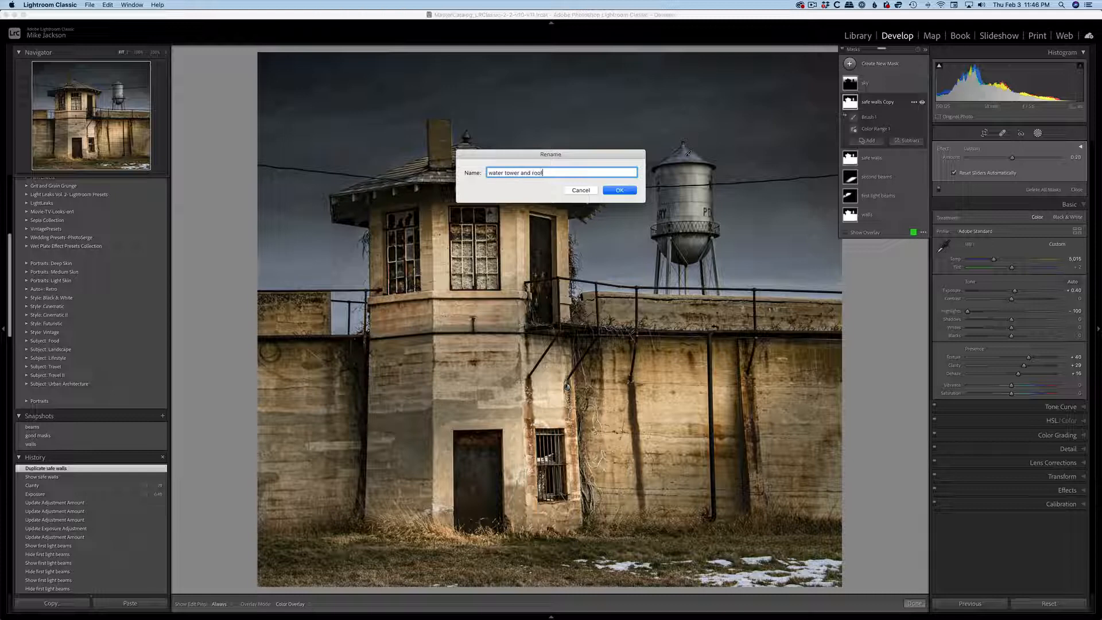
click(620, 190)
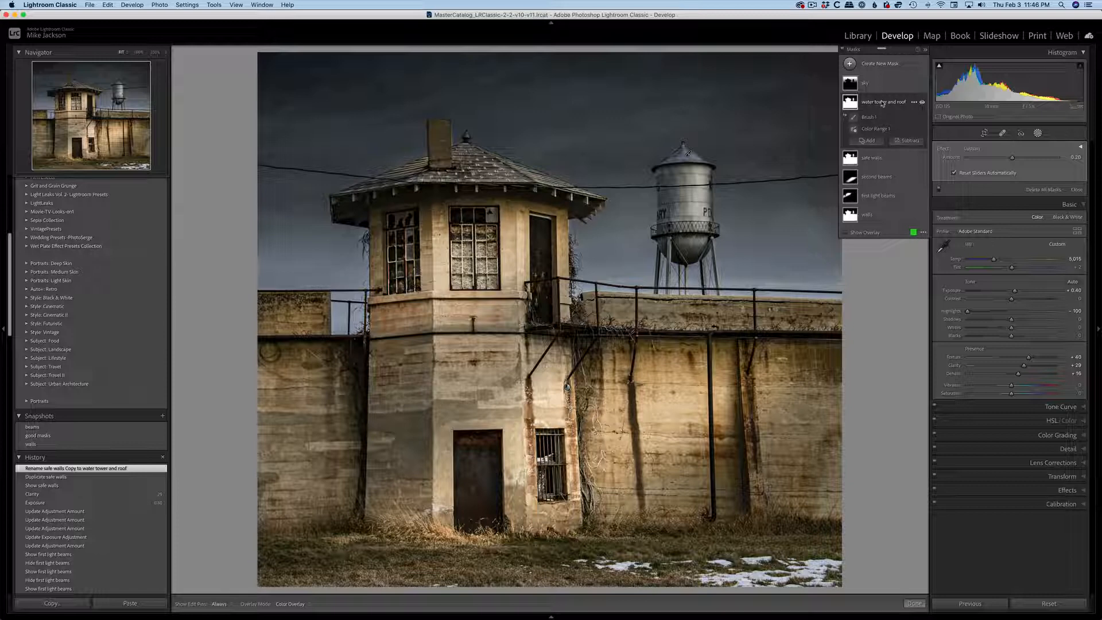
Intersect the water tower and roof mask with a brush, warm its temperature to 15, and lower its exposure to about -0.68.
right_click(883, 103)
mouse_move(941, 119)
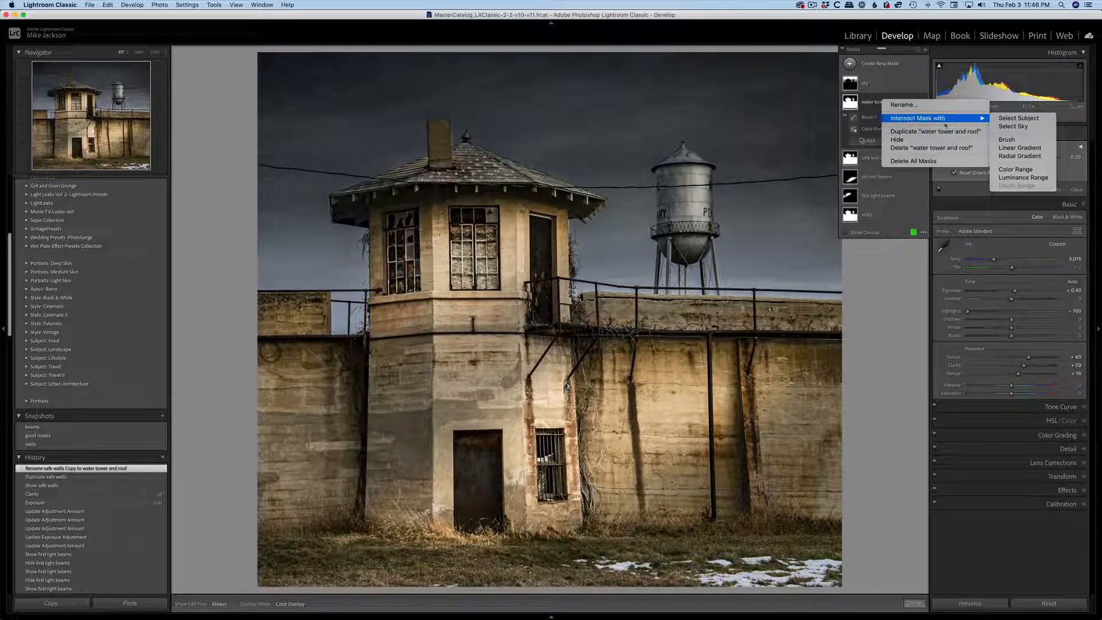
click(1005, 140)
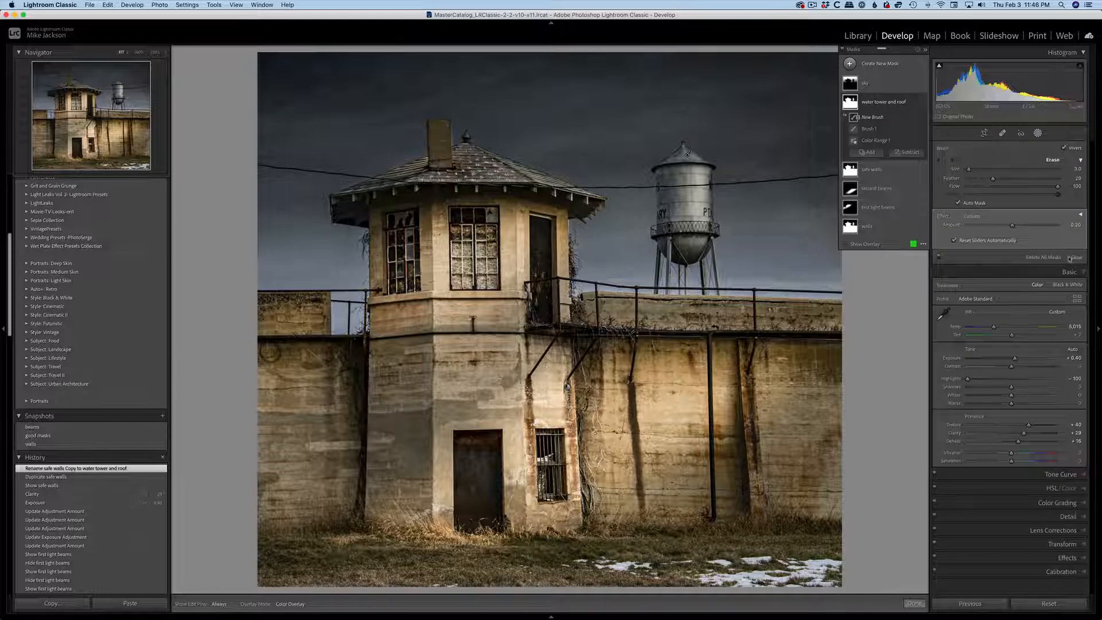
click(1080, 214)
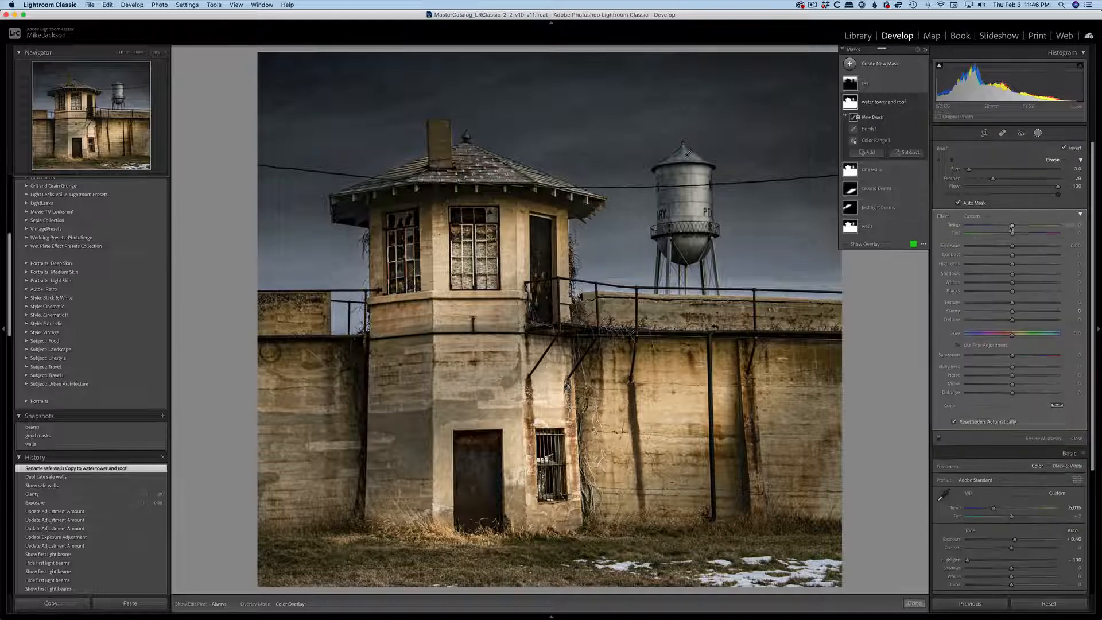
drag(1011, 225, 1006, 247)
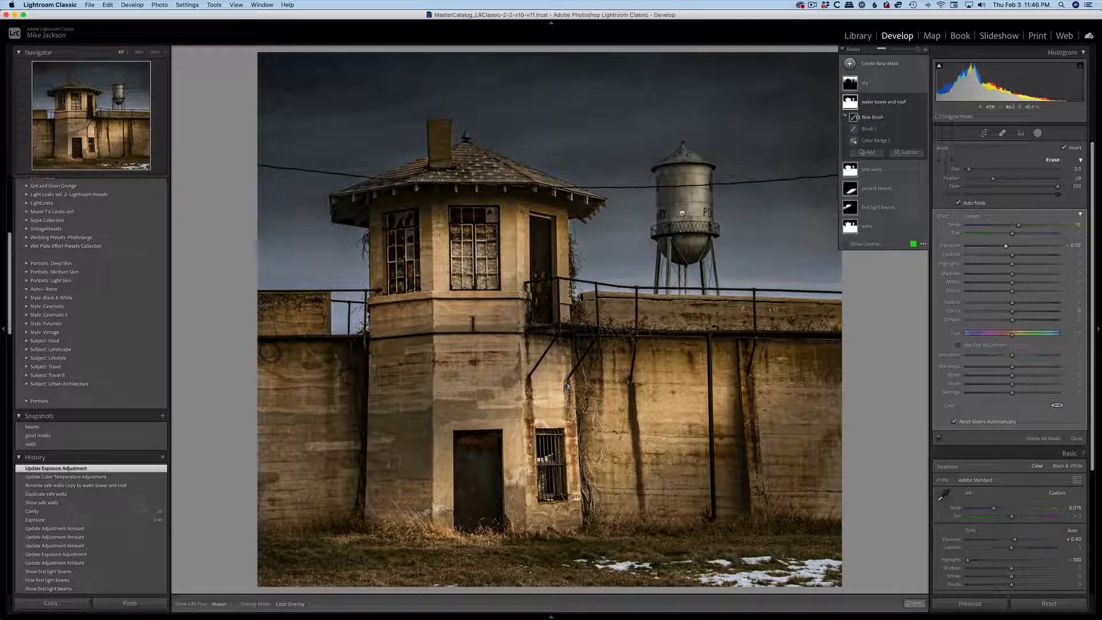
Paint the water tower into the mask using brush size 11, feather 42 and flow 47.
key(bracketright)
key(bracketright)
key(bracketright)
key(bracketright)
key(bracketright)
key(bracketright)
key(bracketright)
key(bracketright)
drag(993, 179, 1008, 187)
key(h)
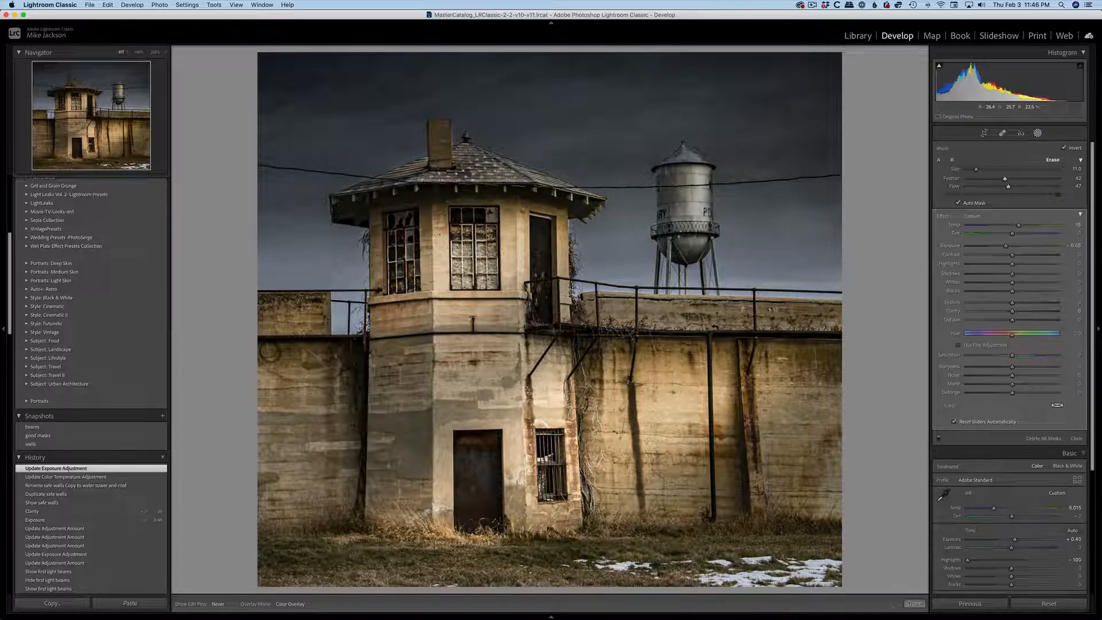
drag(668, 193, 669, 177)
drag(693, 244, 688, 253)
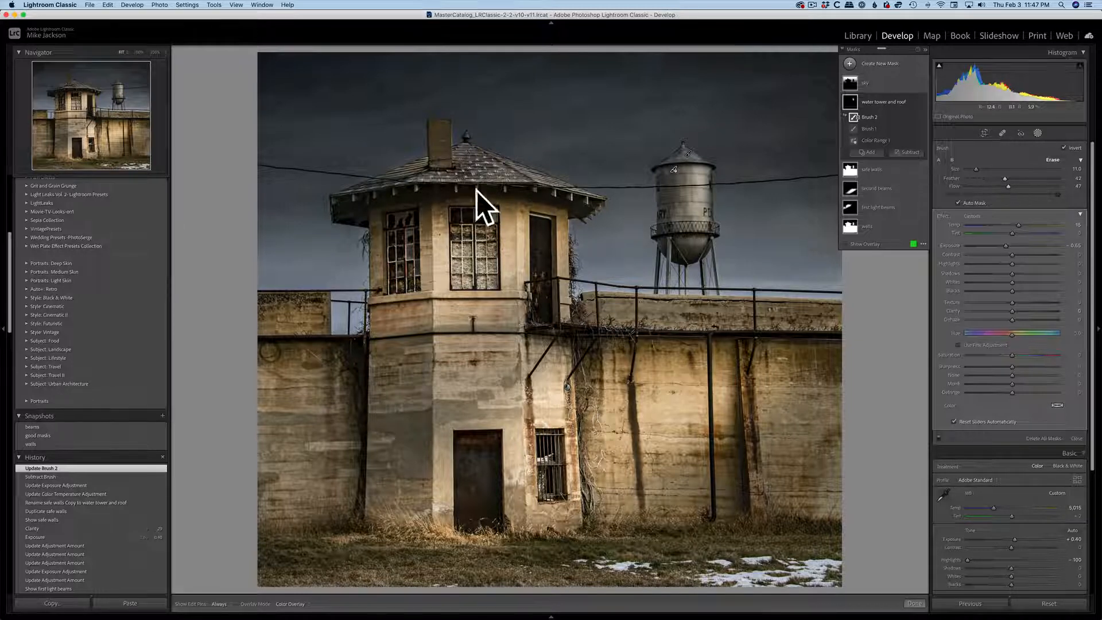
Paint the guard tower's roof into the same mask with the intersecting brush, toggling the edit pins' visibility.
key(h)
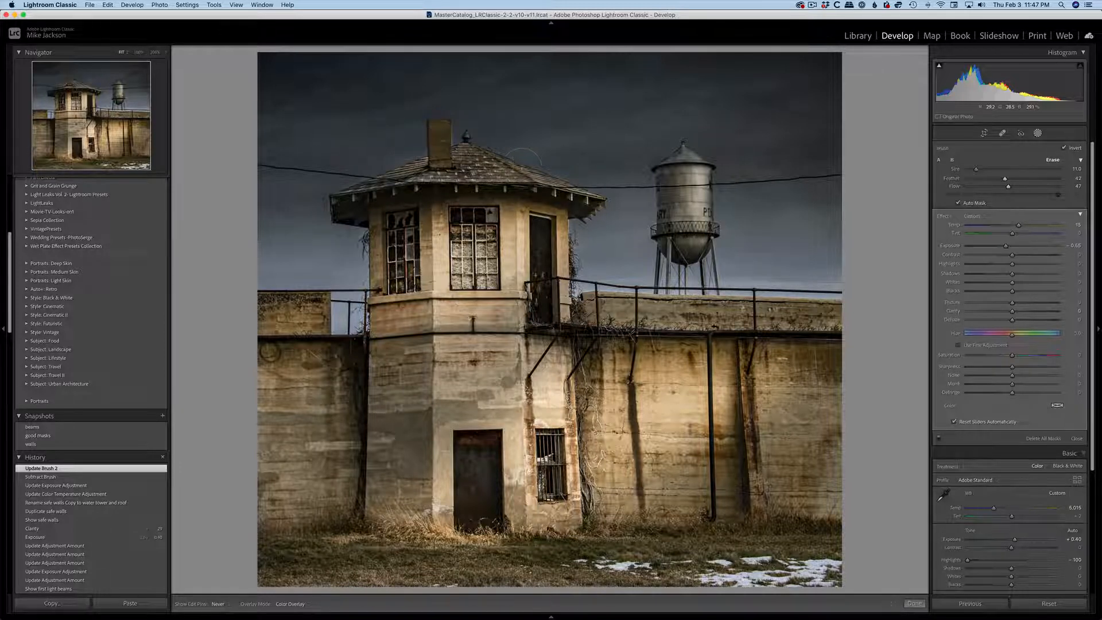
drag(523, 167, 524, 167)
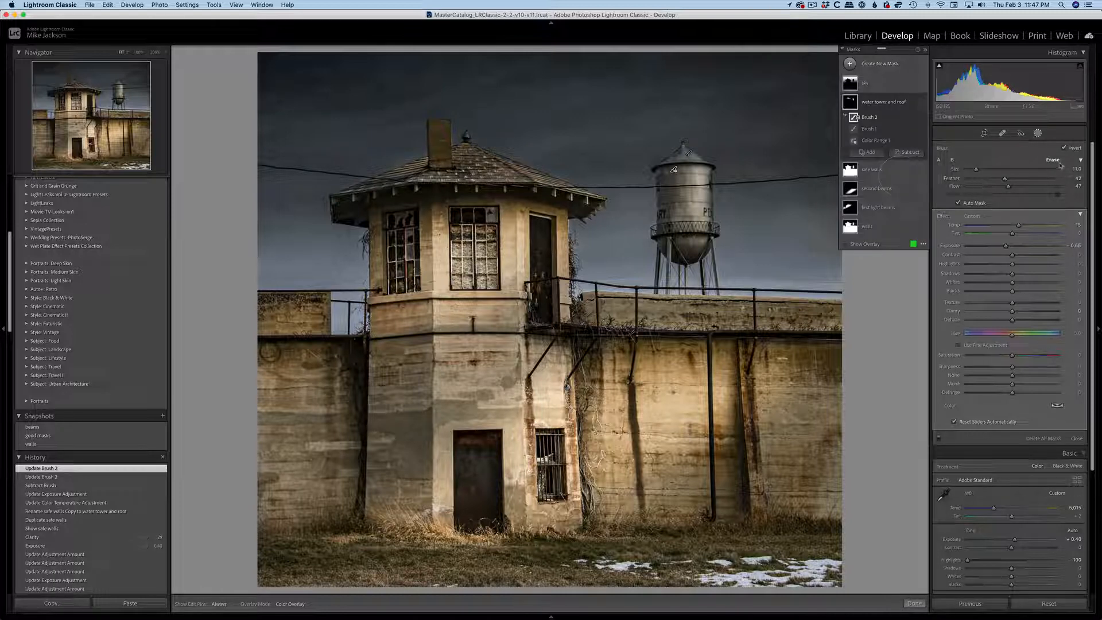
key(h)
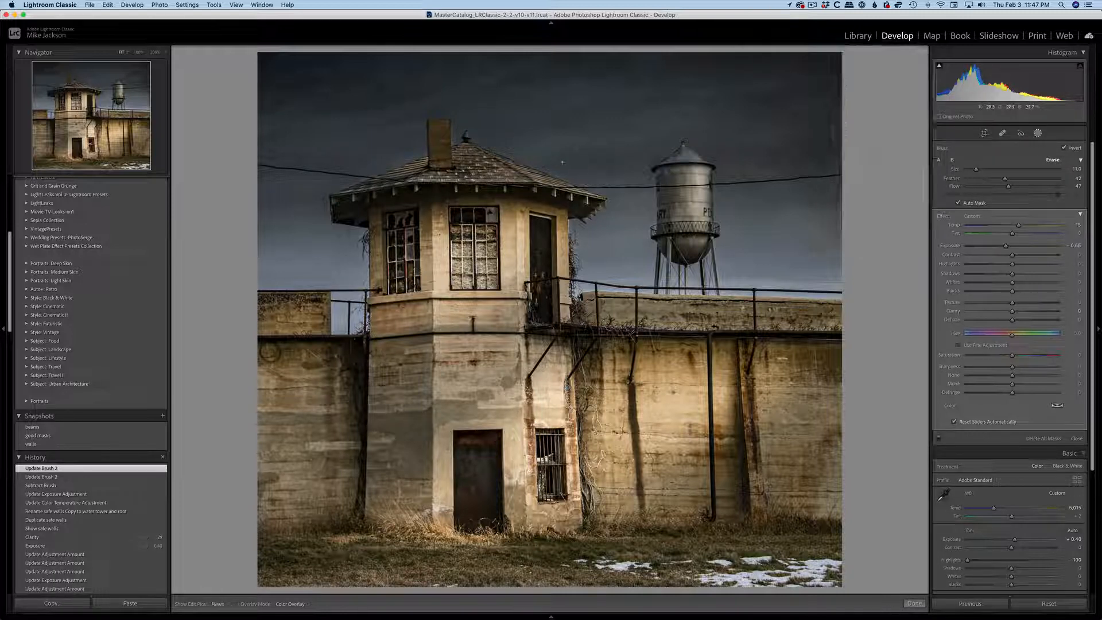
mouse_move(520, 150)
mouse_down()
mouse_move(549, 160)
mouse_move(536, 148)
mouse_up()
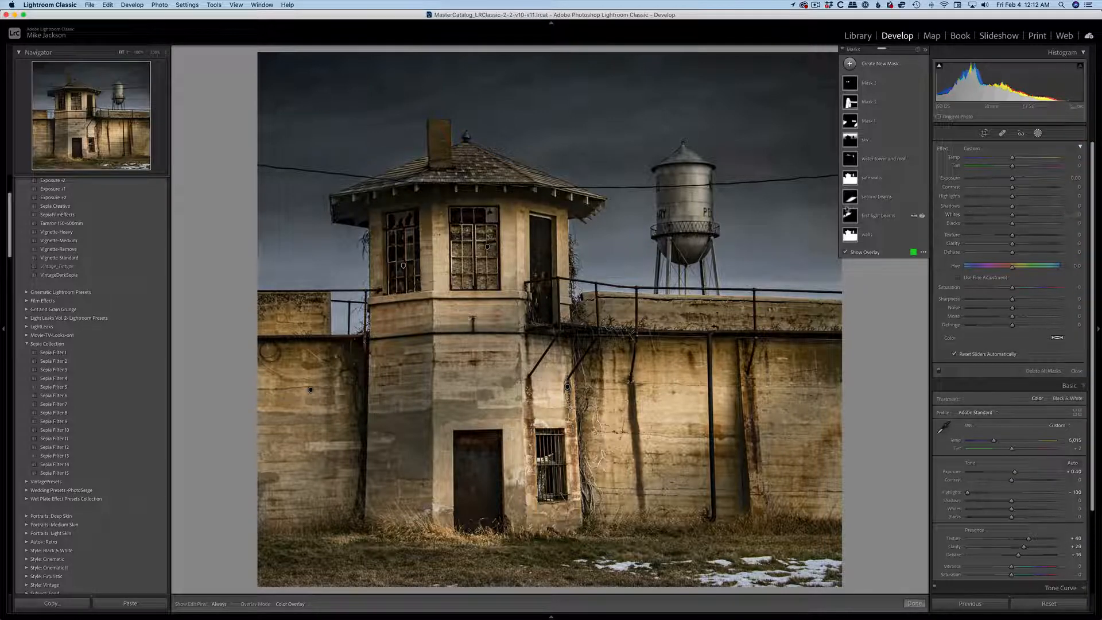
Extend the sky mask's linear gradient downward until its lower edge crosses the base of the walls.
click(878, 143)
click(866, 159)
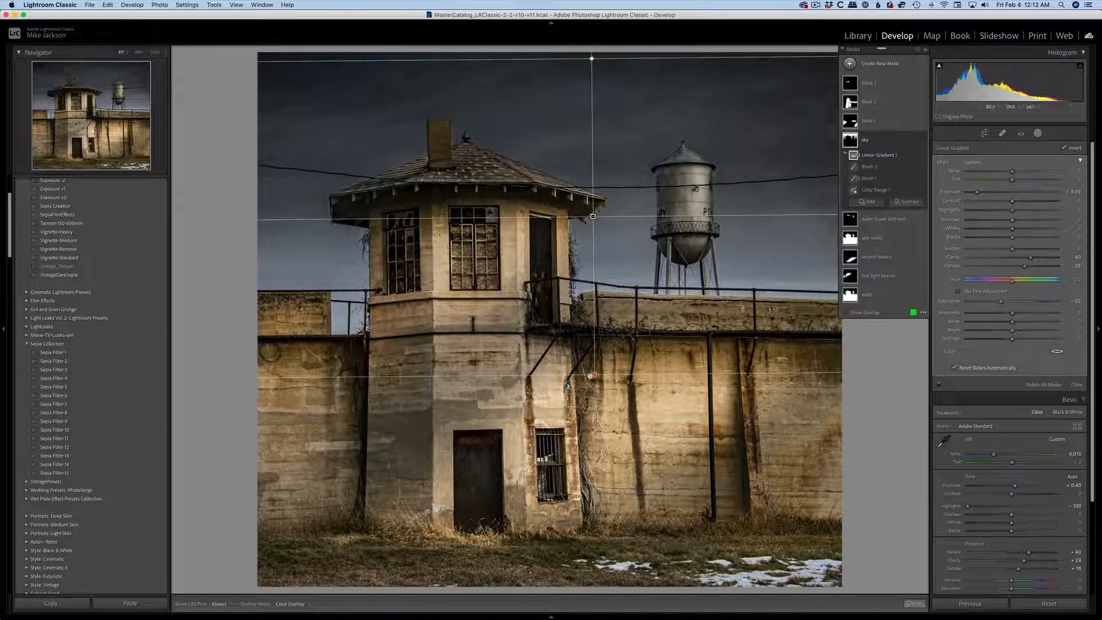
drag(595, 374, 595, 486)
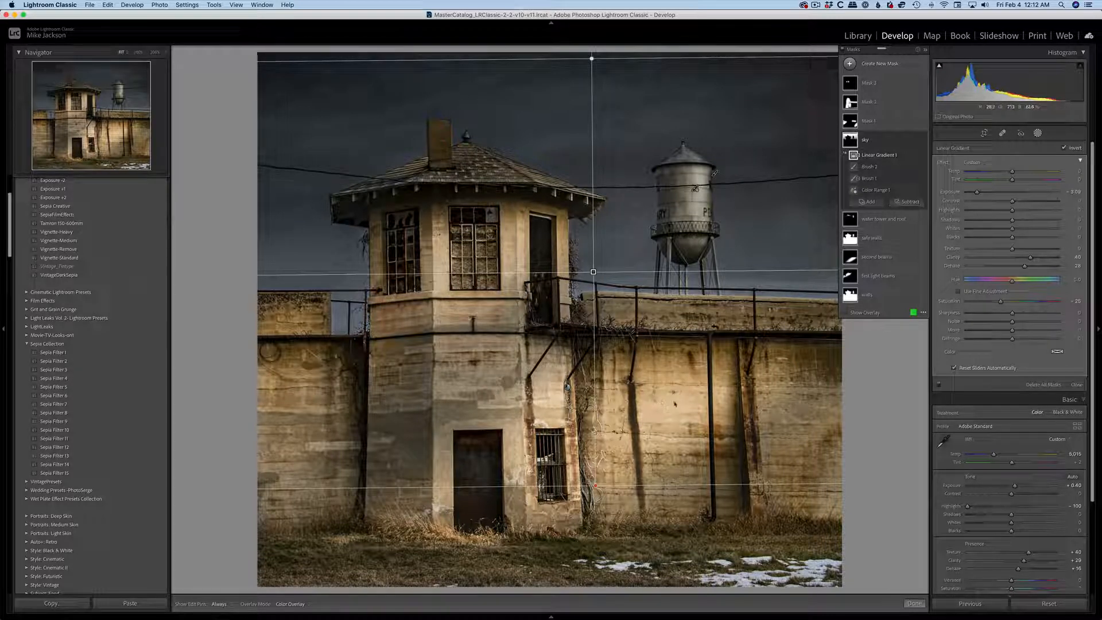
Lower the exposure of the second beams mask with its radial gradient selected to about 0.6, and exit masking.
click(882, 261)
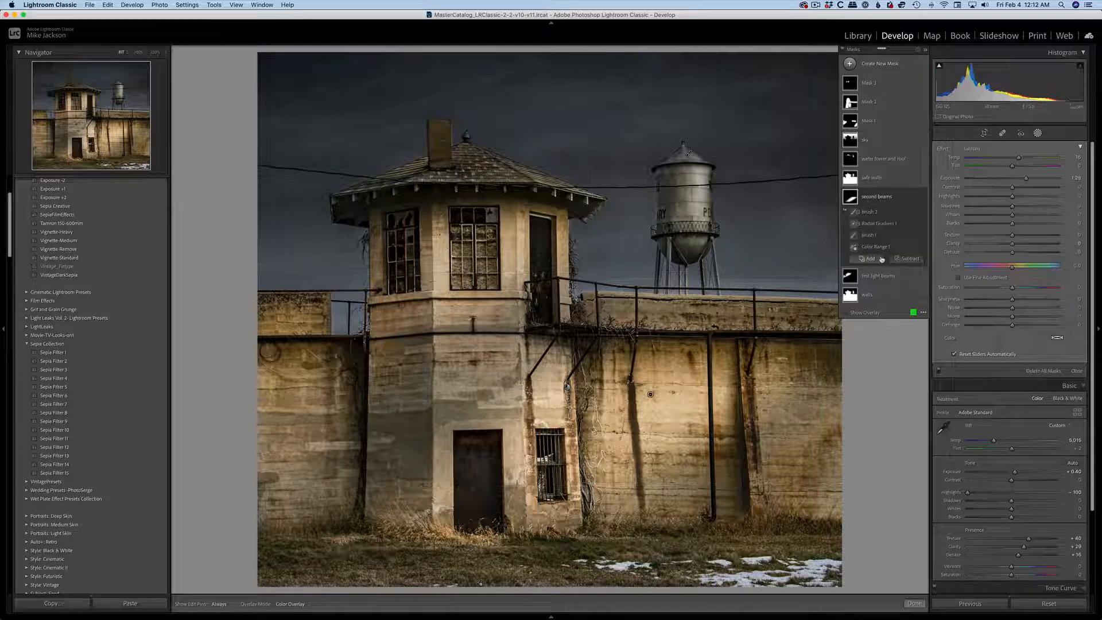
click(882, 225)
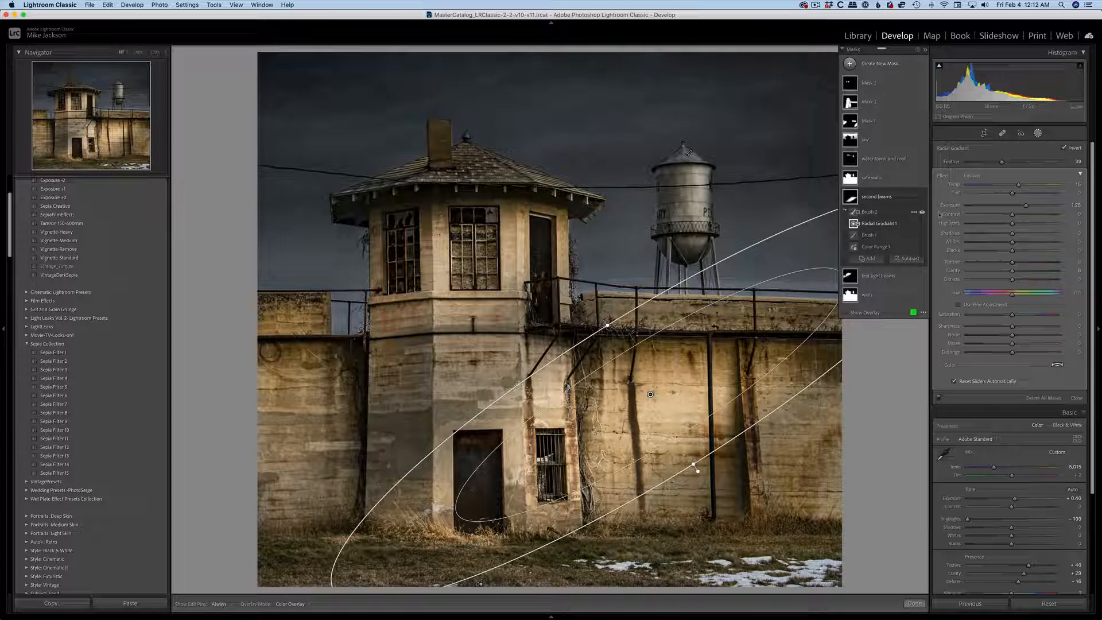
drag(1026, 208, 1018, 209)
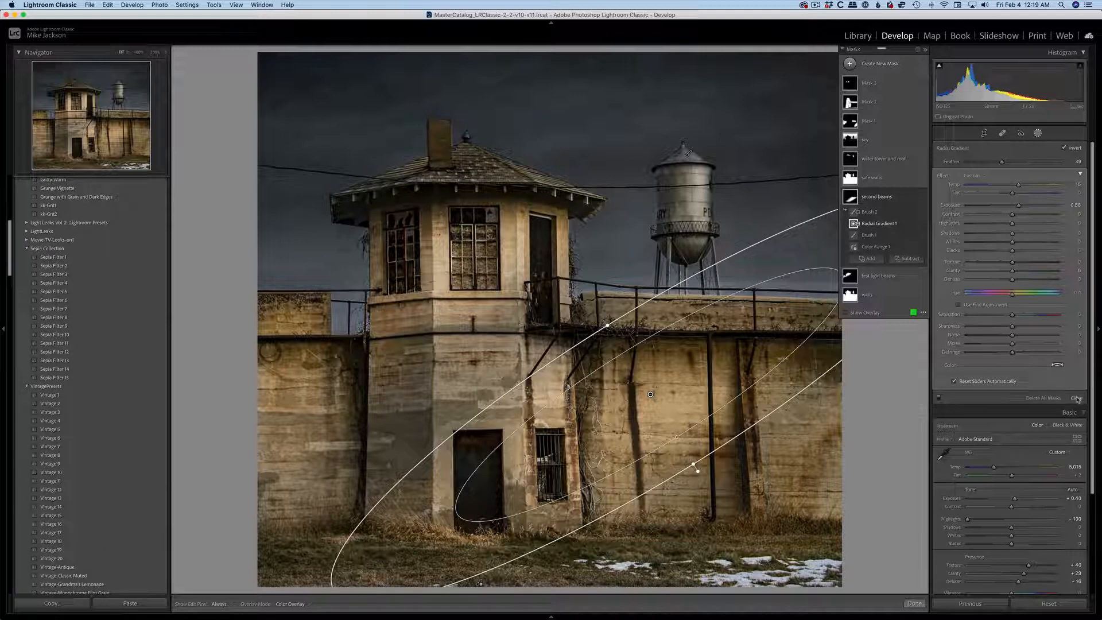
click(1077, 398)
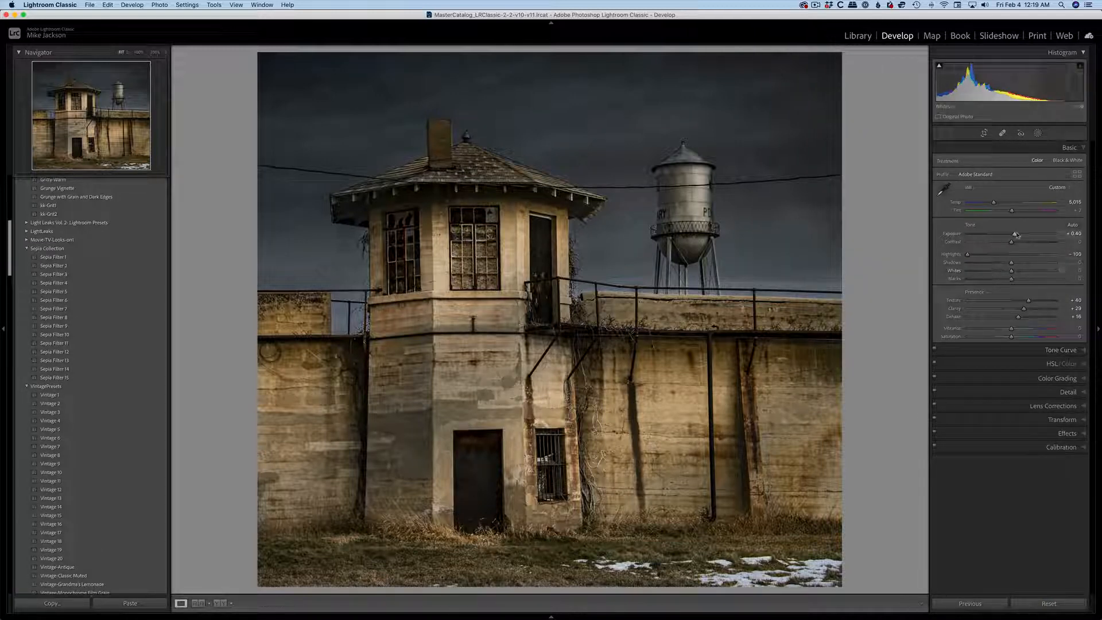
Set the photo's overall exposure to -0.05, whites to +22, texture to +18, clarity to +58 and dehaze to +18.
drag(1015, 235, 1010, 235)
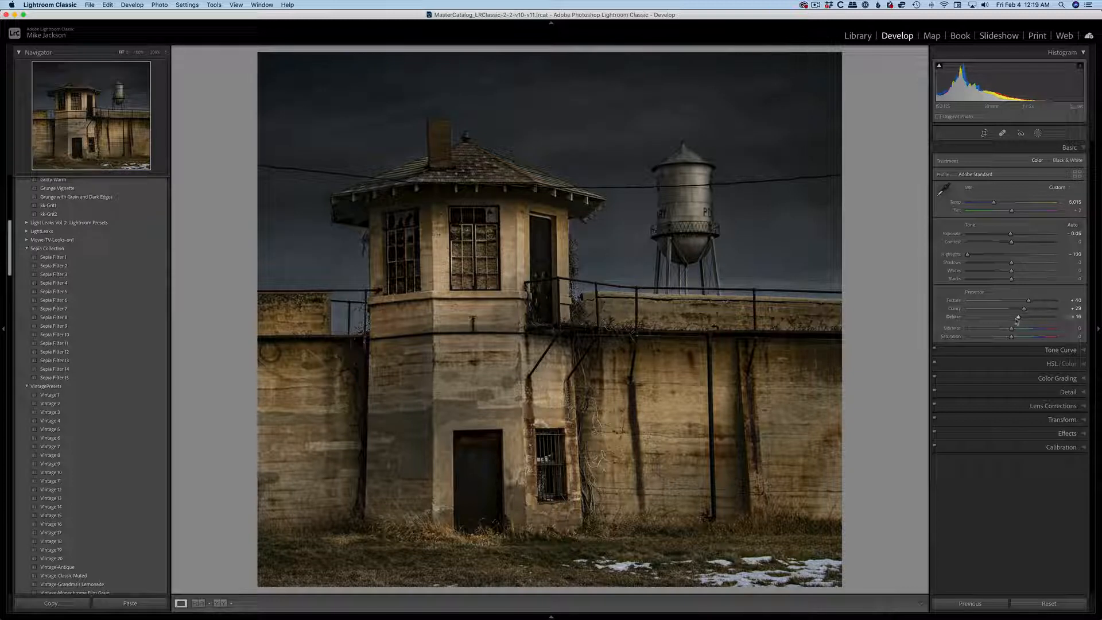
drag(1017, 319, 1021, 278)
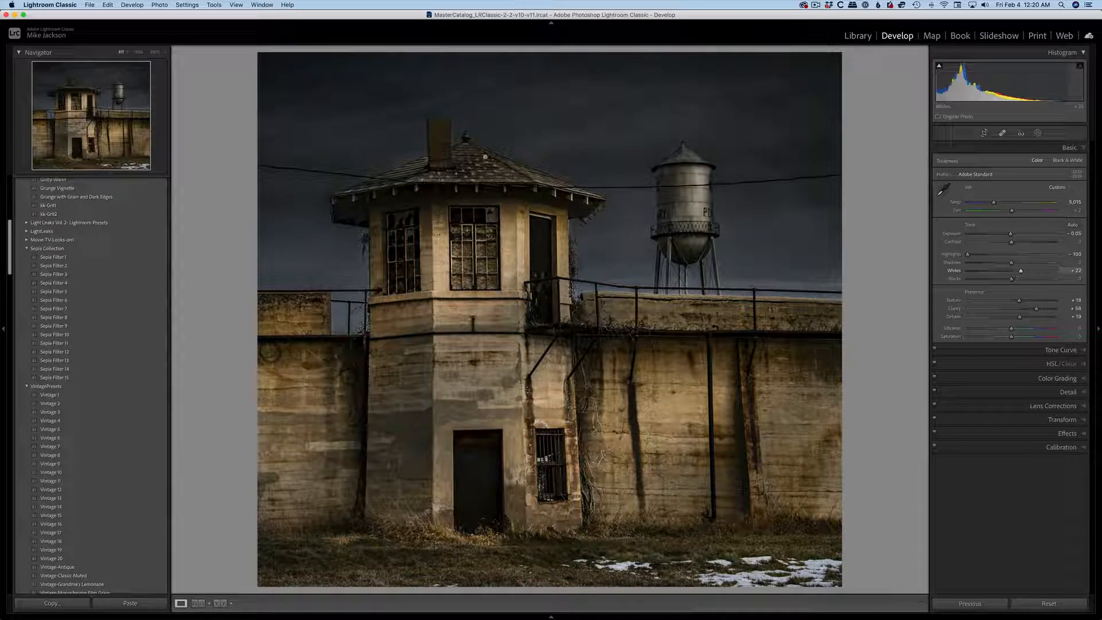
Browse the vintage, sepia, cinematic, film and grunge preset groups to preview possible looks for the photo.
click(27, 386)
click(27, 249)
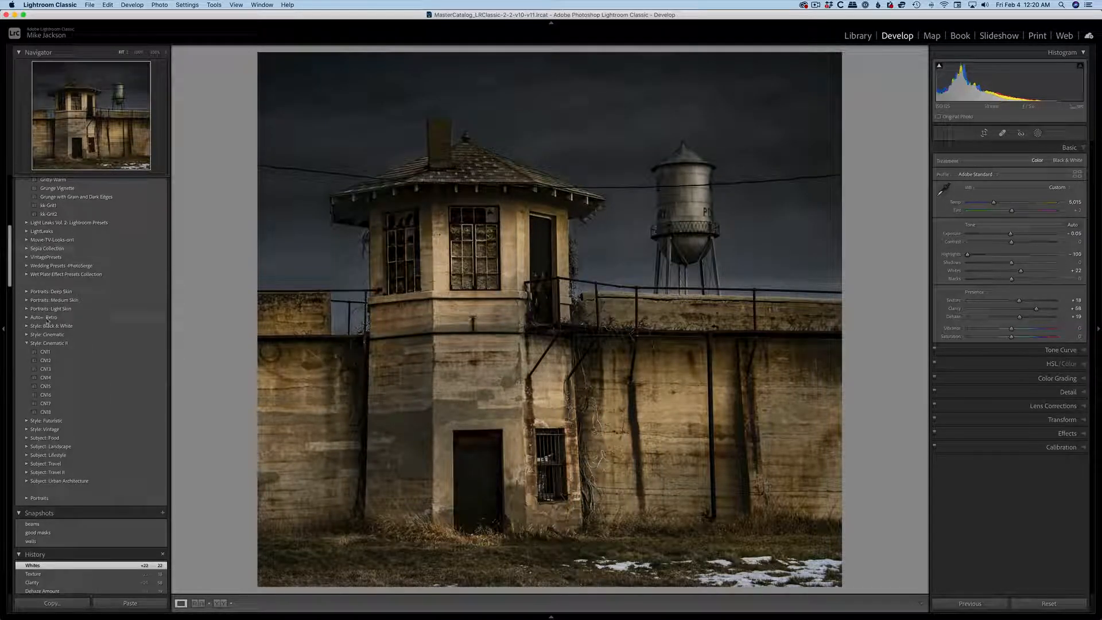
click(26, 342)
scroll(101, 324, up, 10)
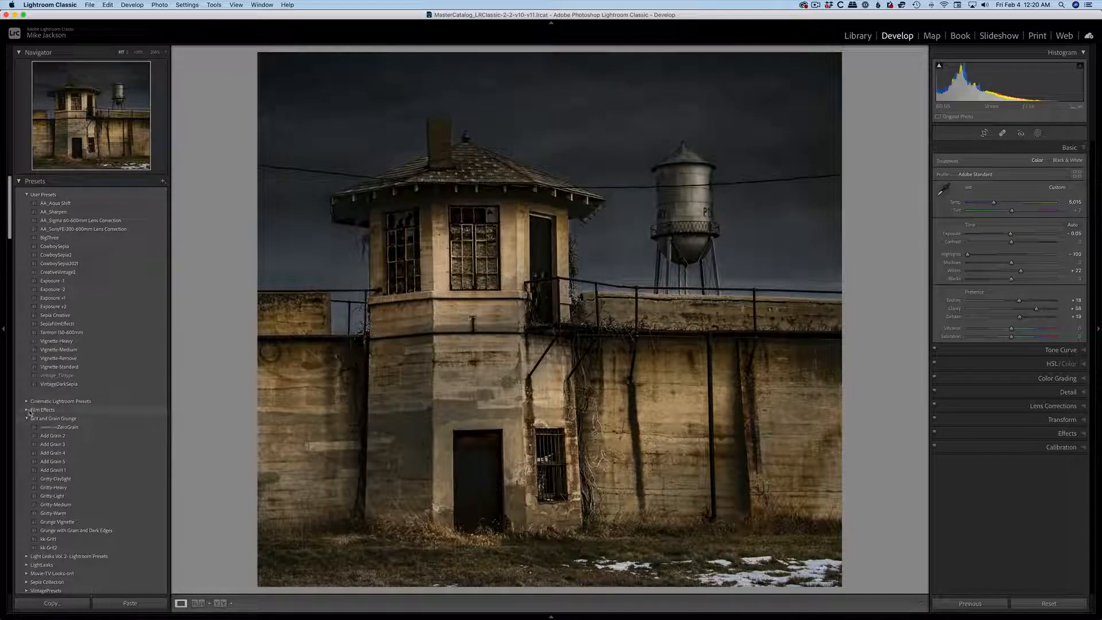
click(27, 409)
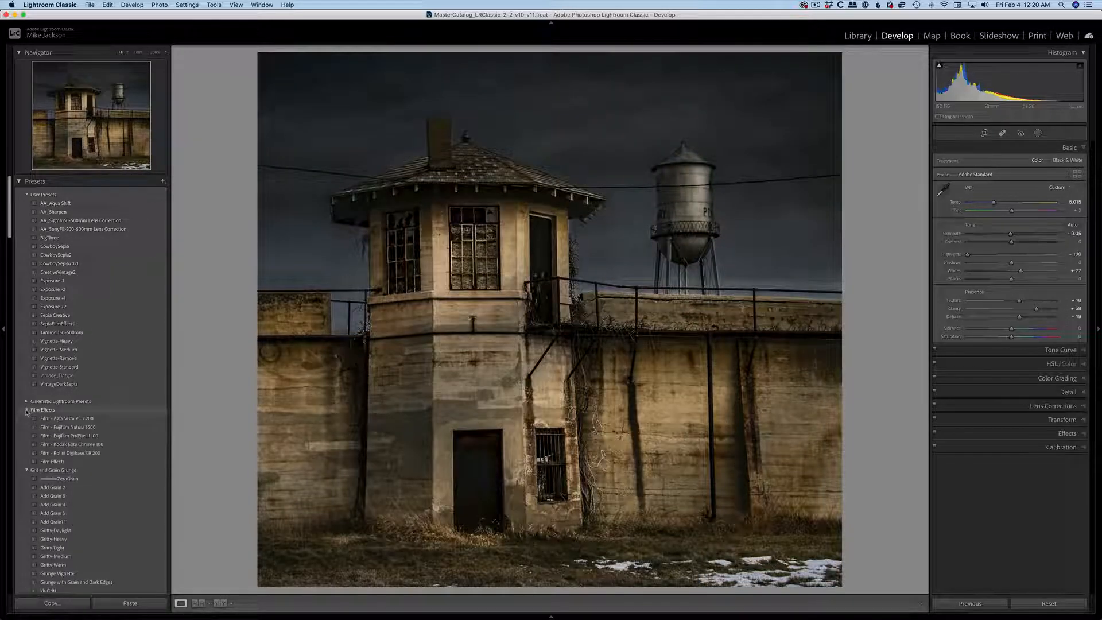
click(27, 402)
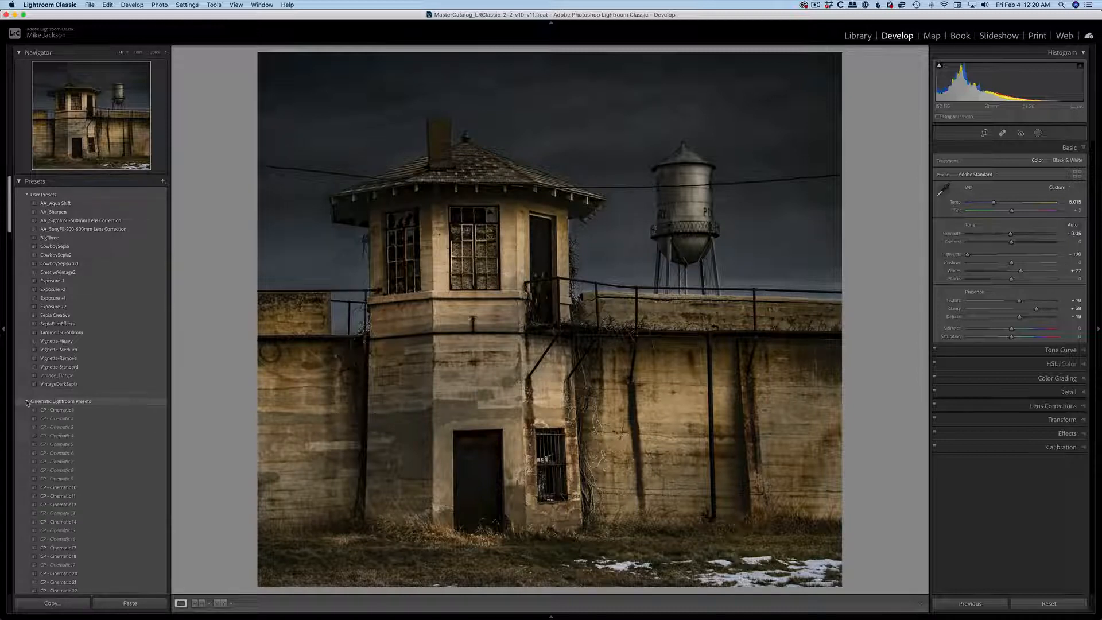
click(27, 402)
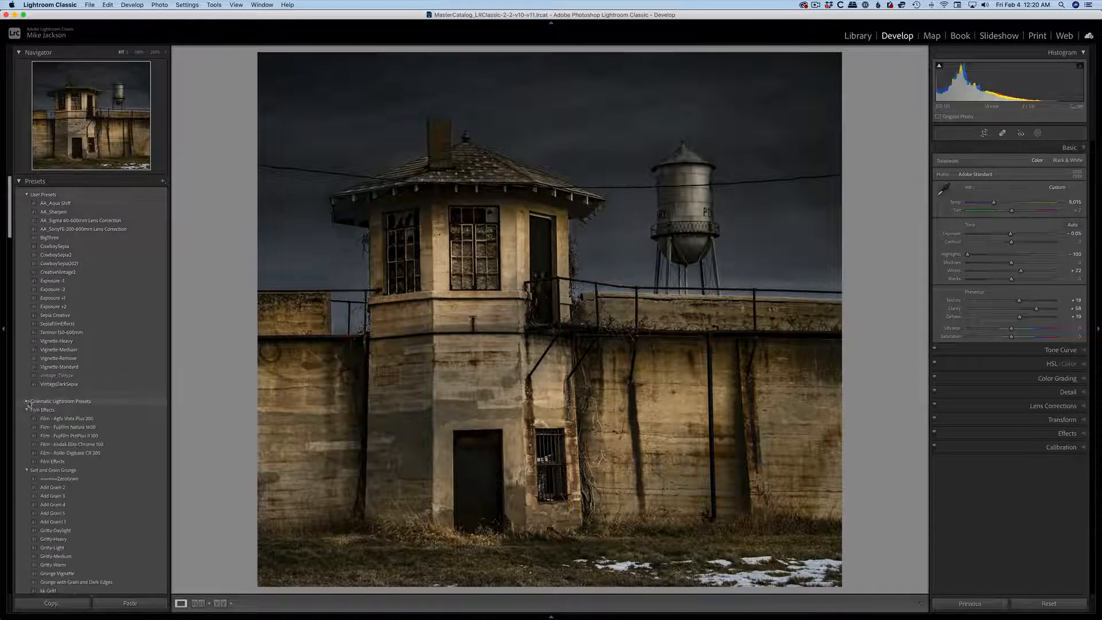
click(26, 470)
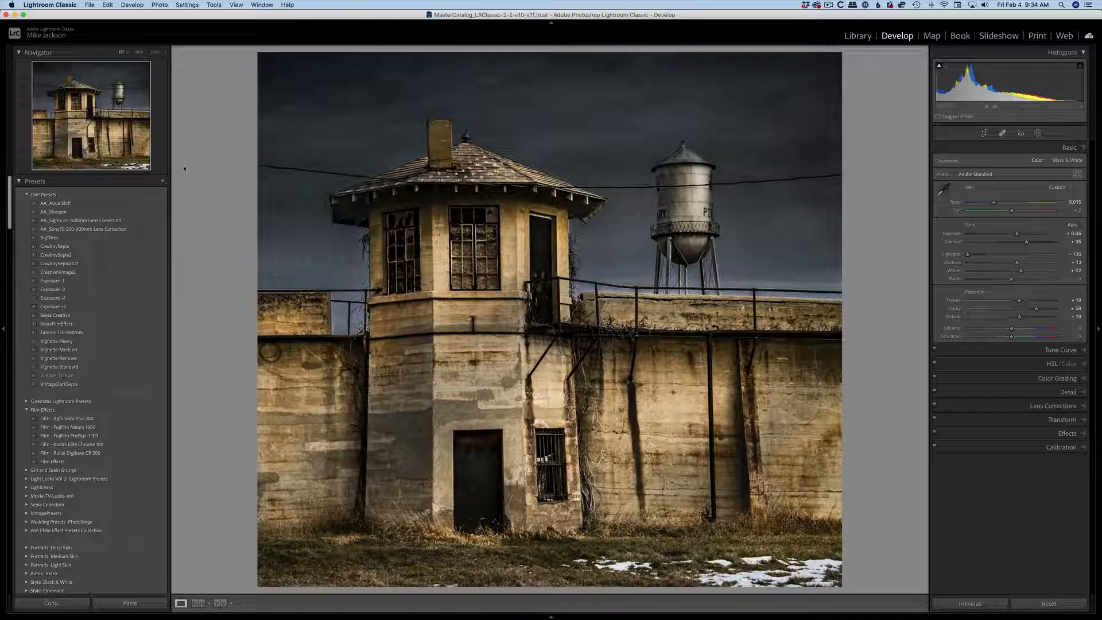
Examine the photo's detail at high magnification across the walls, guard tower, railings and water tower.
click(155, 52)
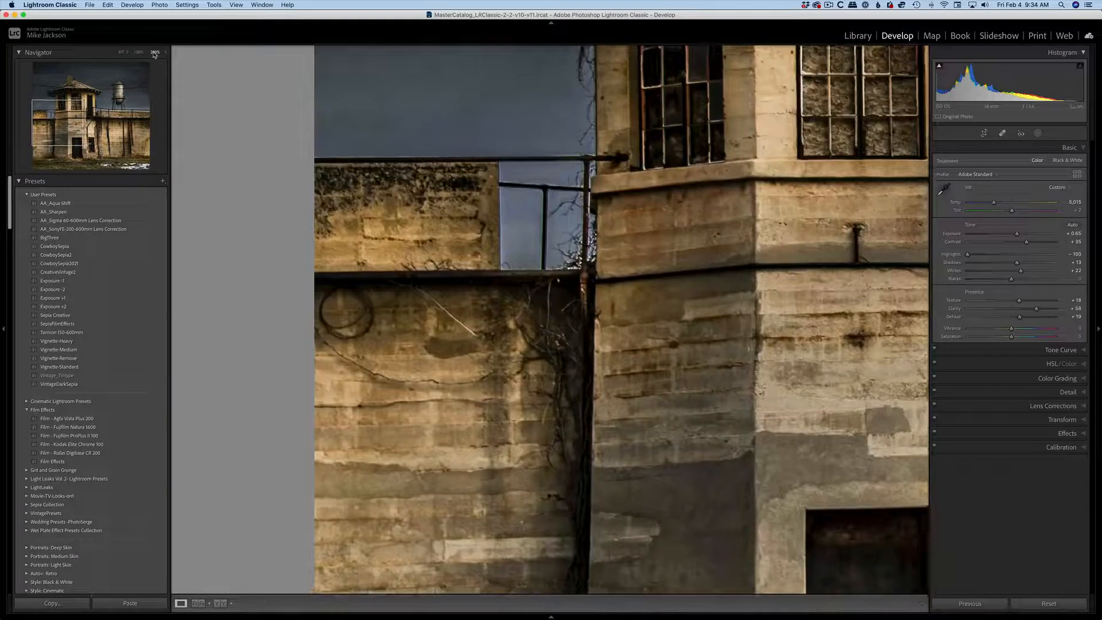
click(63, 120)
drag(64, 119, 67, 118)
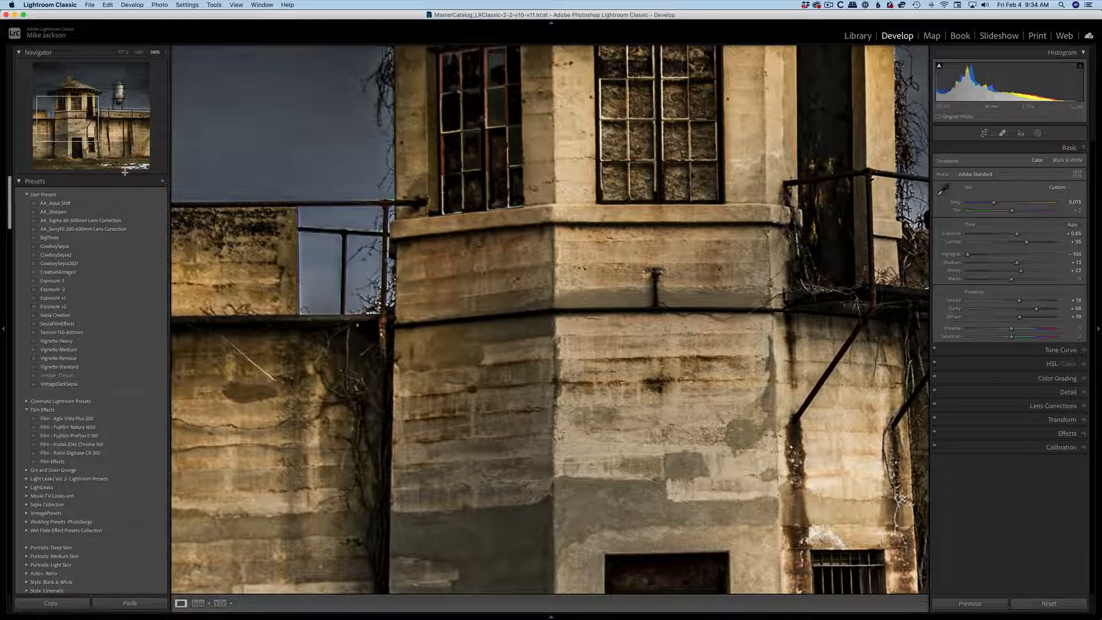
drag(77, 114, 132, 110)
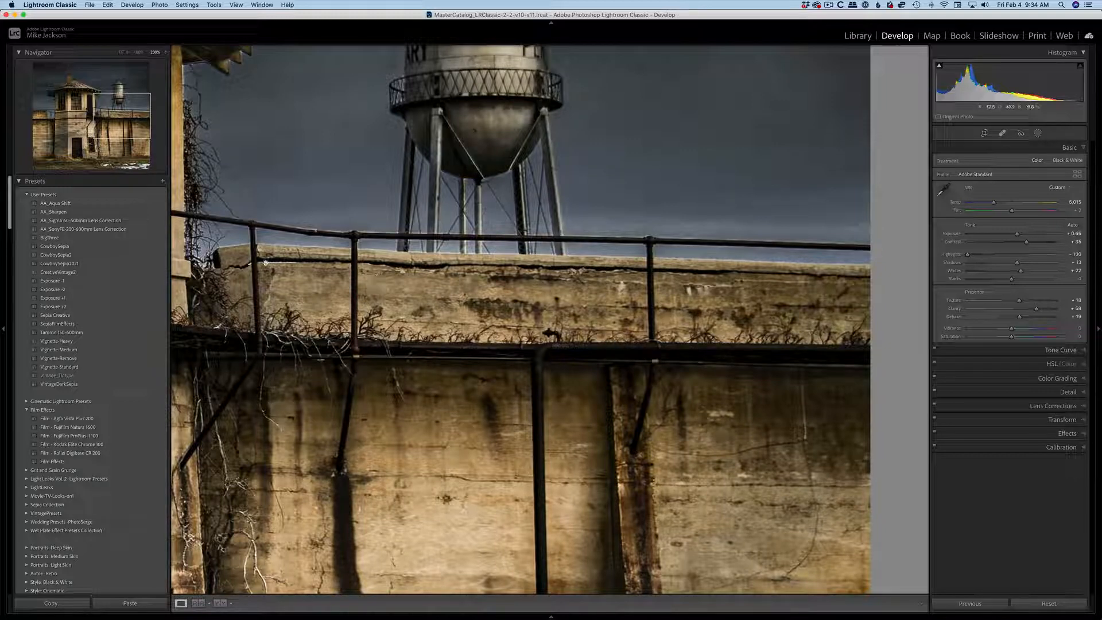
click(275, 122)
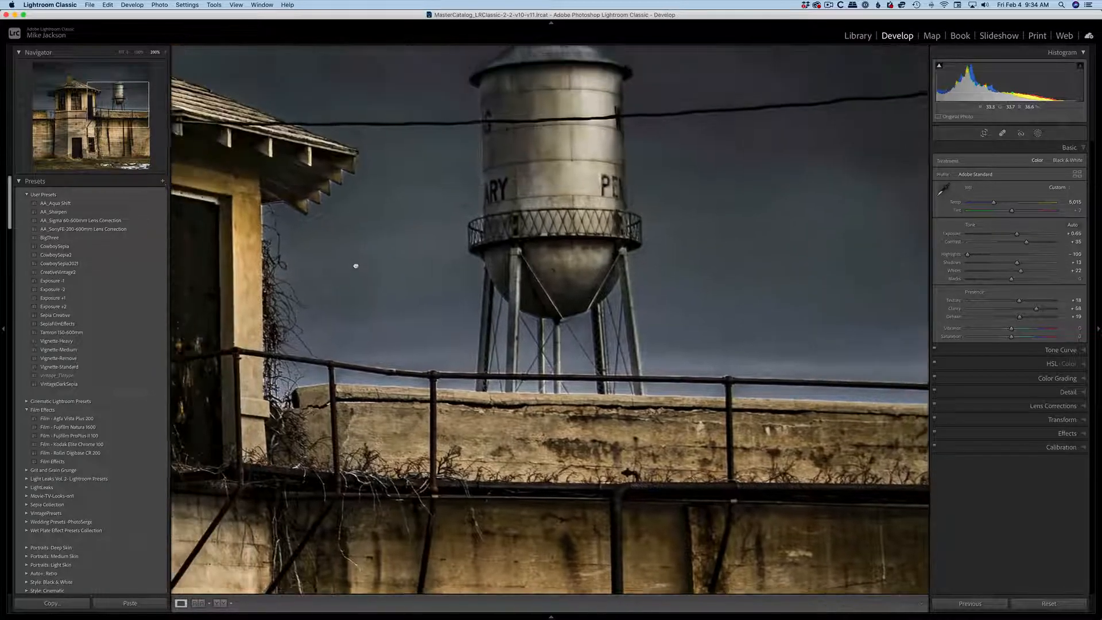
click(364, 276)
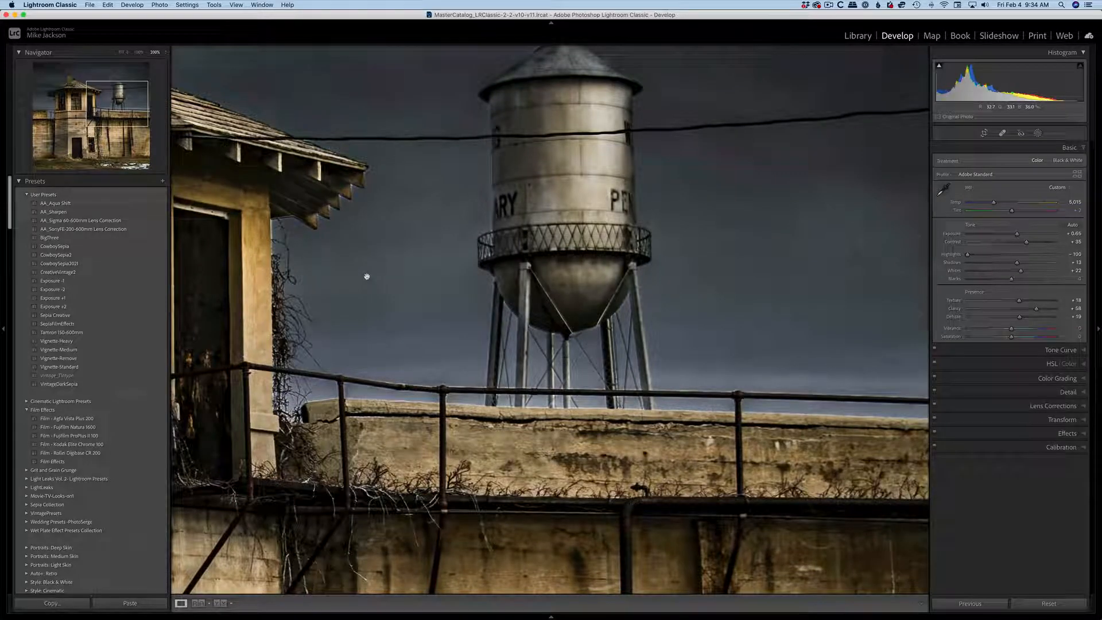